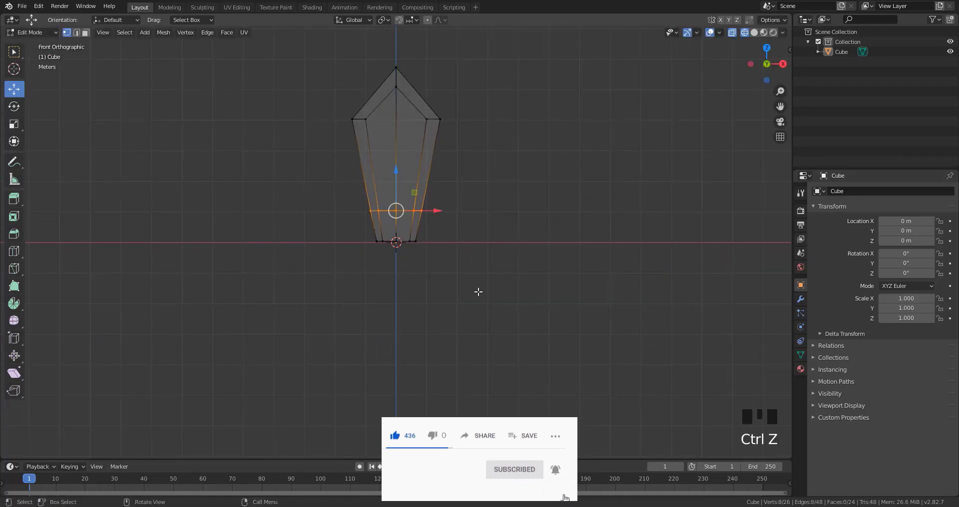
- Scale the edge loop near the blade's base inward to narrow the blade there
click(454, 266)
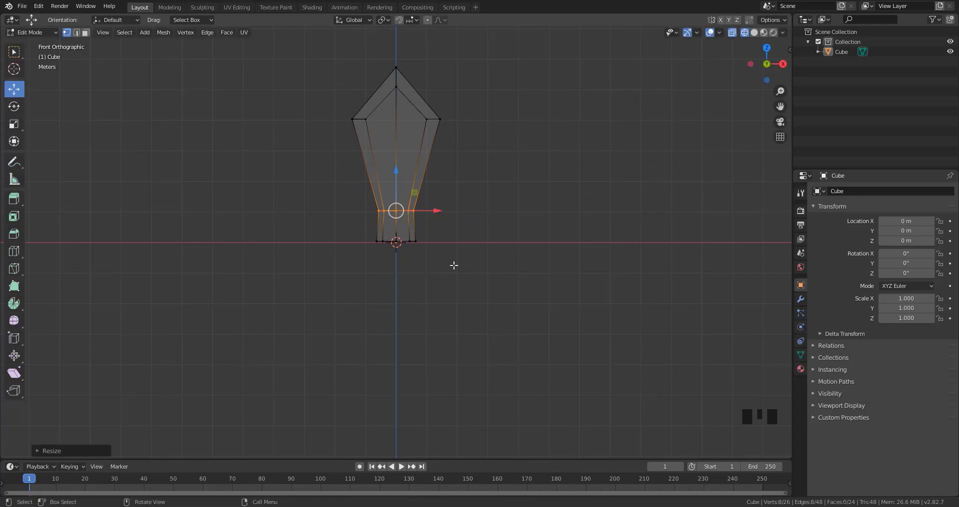
click(492, 382)
middle_drag(492, 382, 599, 328)
click(396, 59)
middle_drag(473, 249, 489, 406)
- Add a cube at the blade's base, turned into a diamond in front view and thinned along Y
key(shift+a)
click(453, 359)
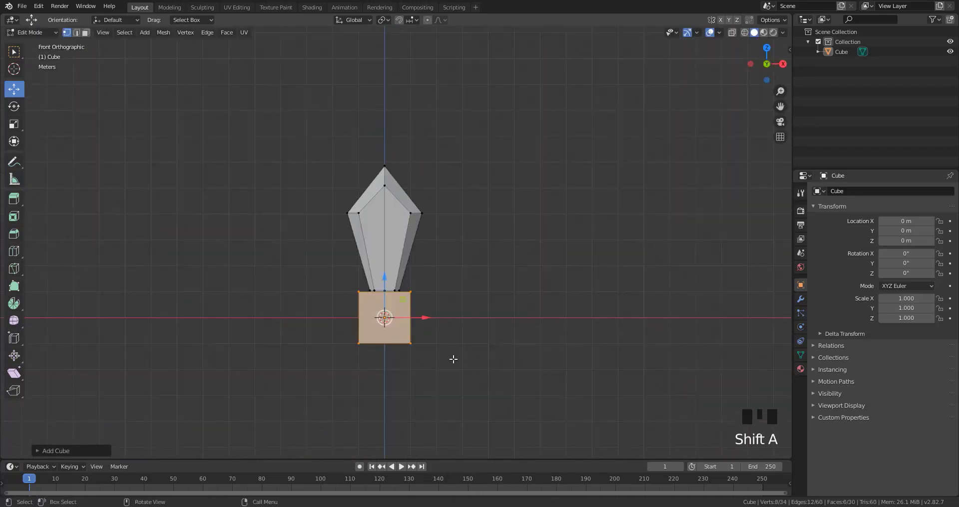
middle_drag(455, 340, 485, 409)
key(s)
key(y)
click(445, 351)
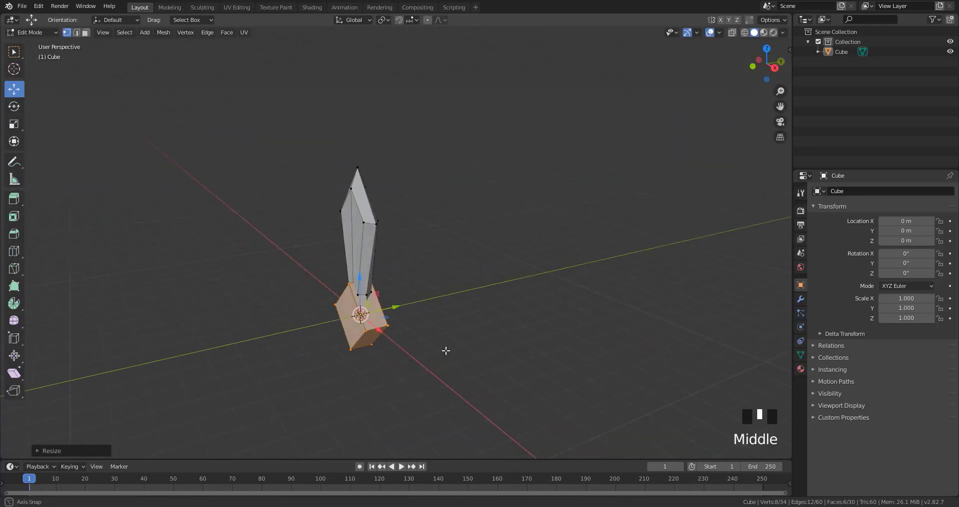
- Shrink the diamond-shaped guard block uniformly and adjust its thickness along Y
alt+middle_drag(445, 351, 494, 409)
key(s)
click(465, 384)
middle_drag(467, 379, 471, 498)
key(s)
key(y)
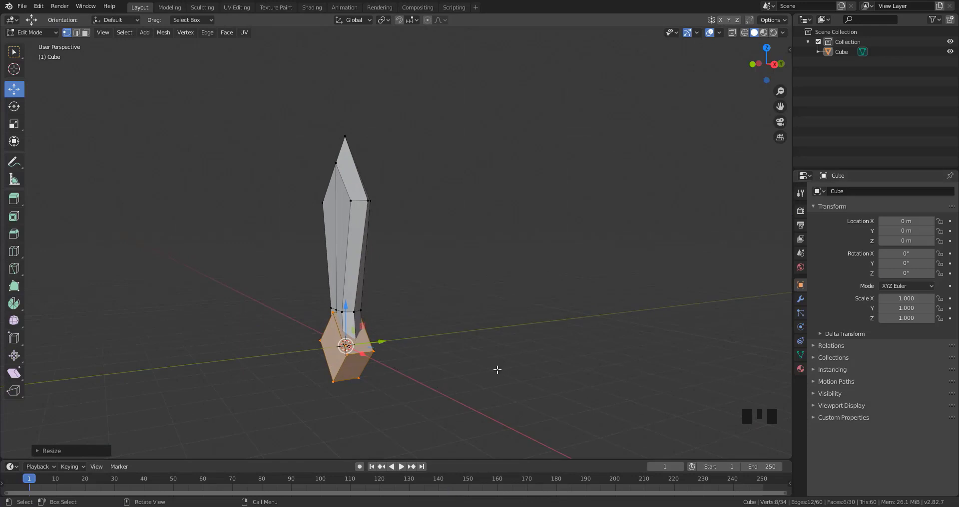
- Scale the blade's lowest section, just above the guard block, to about 0.56 along Y
middle_drag(497, 370, 486, 430)
shift+click(392, 358)
key(s)
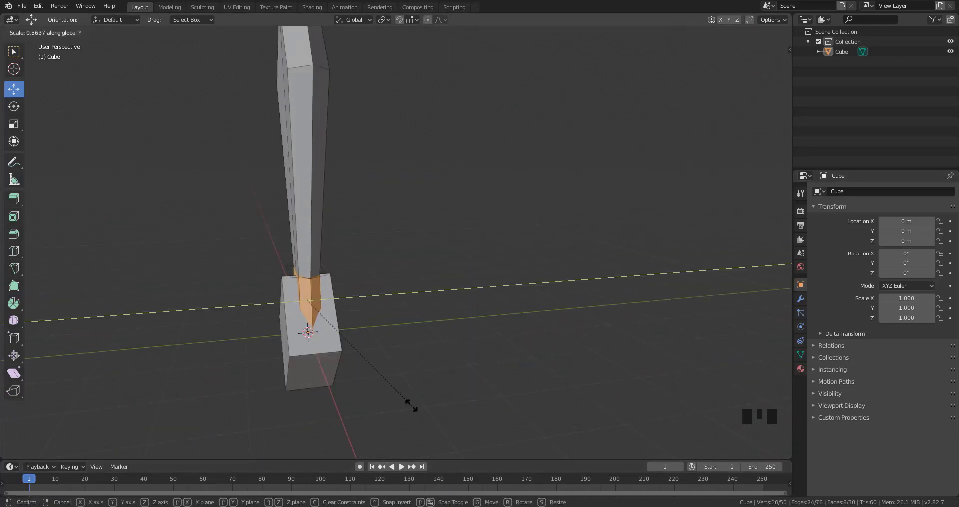
click(411, 406)
- Delete the stray edge loop around the upper edge of the blade's lowest section
middle_drag(411, 399, 272, 322)
scroll(265, 322, up, 4)
click(246, 321)
key(2)
alt+click(252, 323)
key(x)
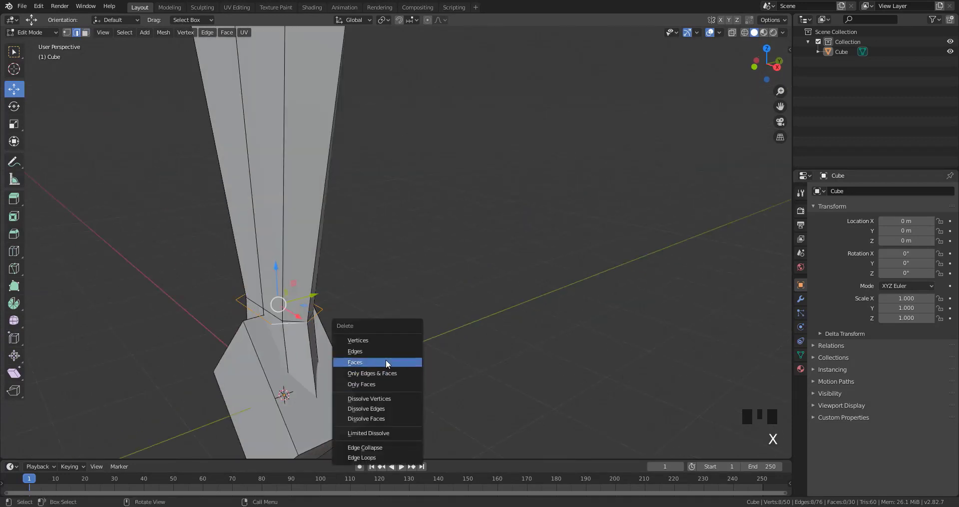
click(385, 352)
- Select the linked geometry of the guard block and resize it to fit the blade's base
middle_drag(385, 352, 442, 367)
mouse_move(442, 367)
ctrl+middle_down()
mouse_move(444, 407)
mouse_move(323, 372)
mouse_move(425, 359)
mouse_move(430, 373)
ctrl+middle_up()
key(l)
key(s)
click(399, 370)
key(KP_1)
mouse_move(511, 337)
ctrl+middle_down()
mouse_move(494, 366)
mouse_move(522, 348)
ctrl+middle_up()
key(s)
click(509, 378)
- Delete the remaining stray edge loop around the blade's base at the guard
middle_drag(509, 378, 327, 335)
alt+click(310, 324)
mouse_move(434, 355)
middle_down()
mouse_move(406, 360)
mouse_move(462, 349)
middle_up()
key(x)
click(405, 358)
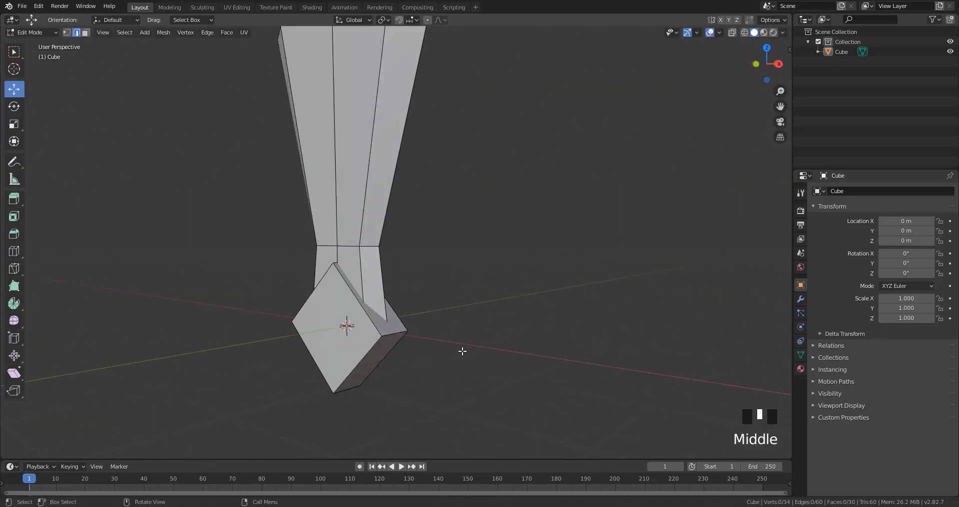
key(z)
key(z)
- Add a cylinder at the origin with 18 vertices, a radius of 0.28 m and a depth of 2 m
mouse_move(548, 362)
middle_down()
mouse_move(520, 366)
mouse_move(483, 350)
middle_up()
key(shift+a)
click(451, 395)
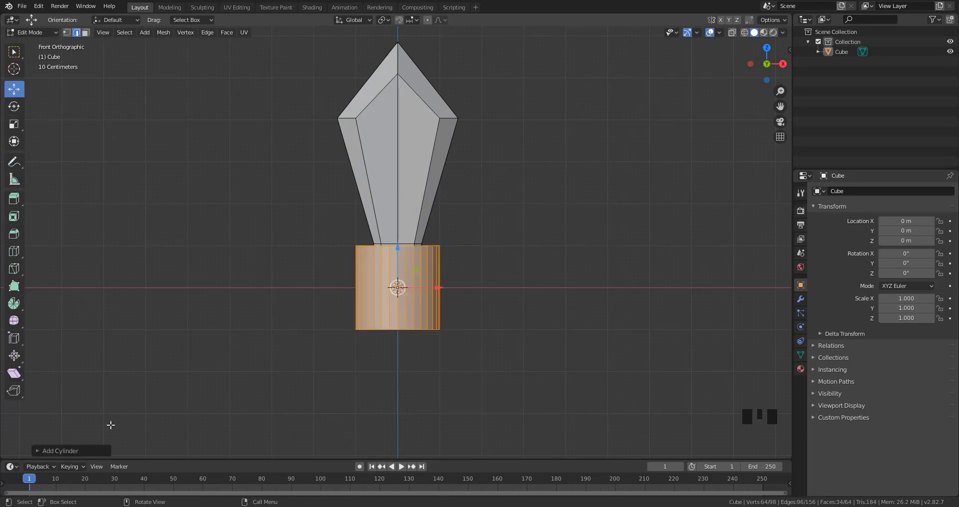
click(70, 450)
click(134, 330)
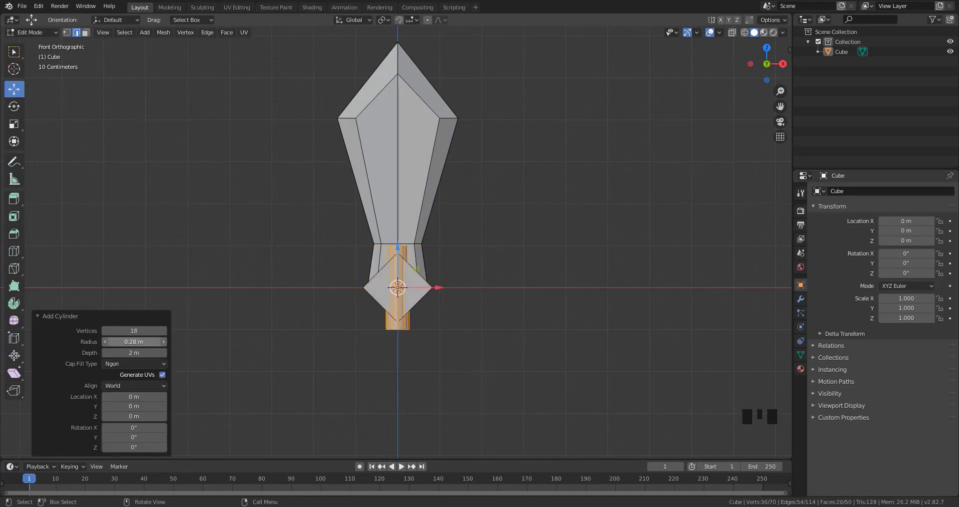
- Scale the cylinder to 0.703 in X and Y and fit it below the guard as the handle
click(398, 316)
middle_drag(397, 316, 432, 315)
key(5)
click(775, 64)
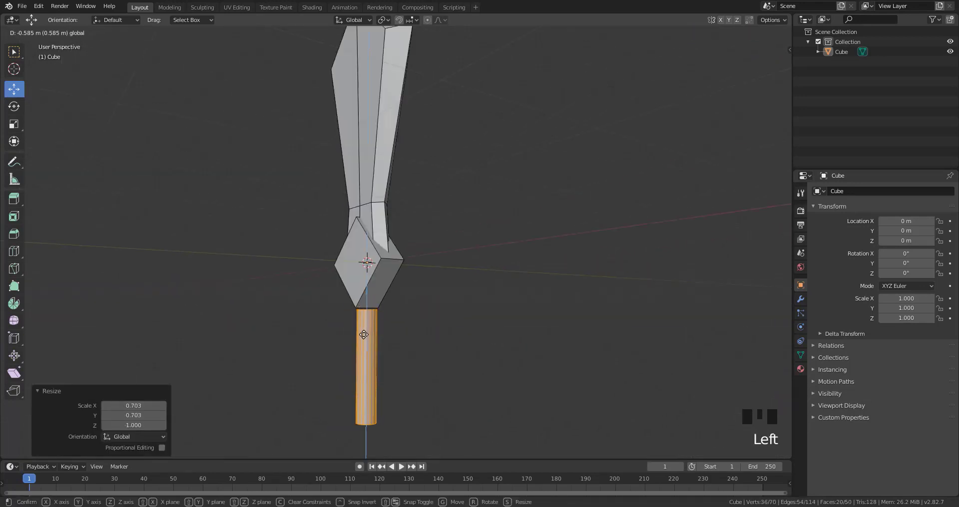
key(s)
click(381, 372)
- Select the handle's bottom end vertices and move them -0.235 m along Z
key(1)
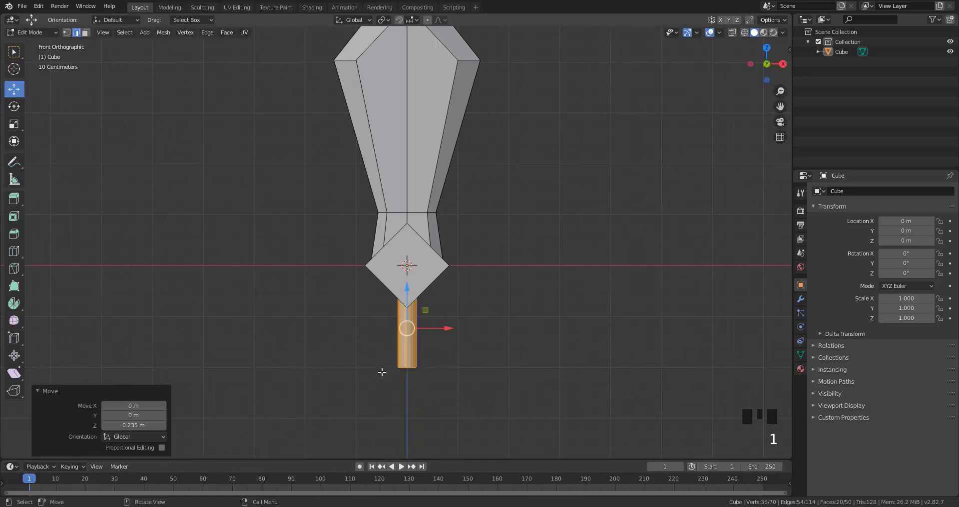
key(alt+z)
drag(376, 356, 447, 400)
key(alt+z)
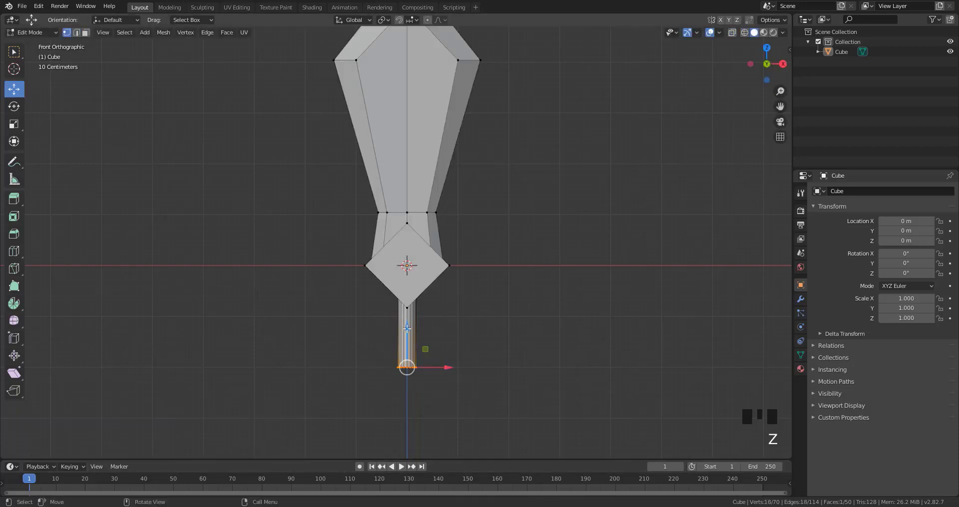
text(gz-0.235)
key(Return)
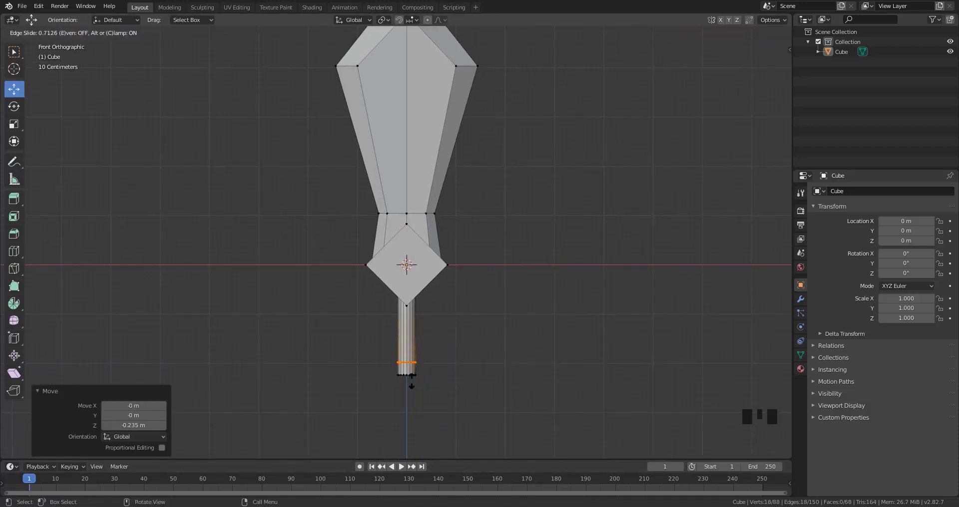
- Add an edge loop near the handle's bottom end and widen the end section about 1.54 times in X and Y
click(412, 381)
key(s)
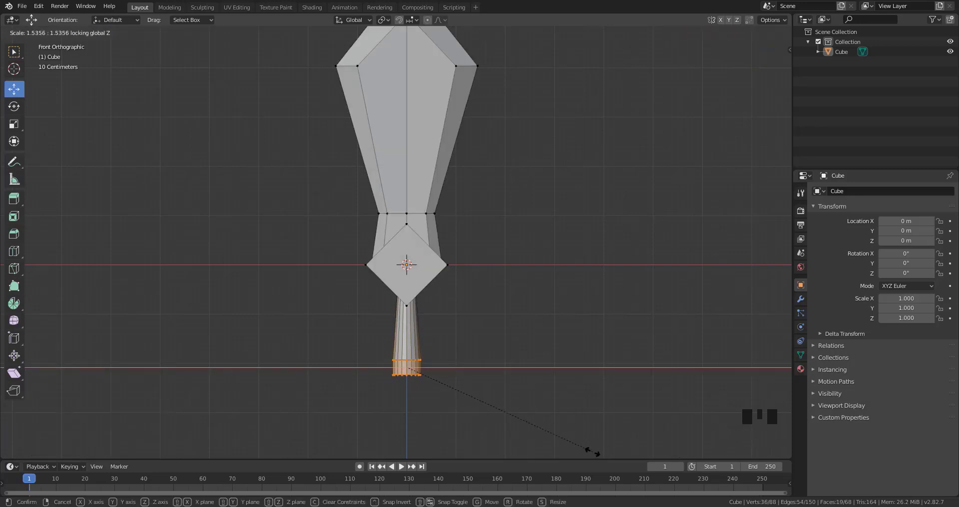
click(586, 454)
- Extrude the faces of the handle's end section in place and scale them outward to form a pommel
key(3)
key(e)
right_click(488, 363)
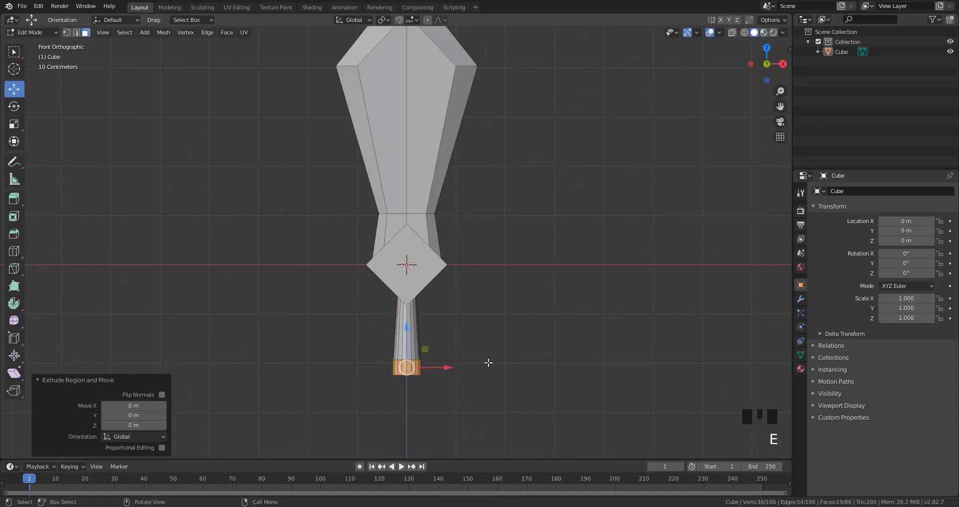
click(517, 429)
- Inset the pommel's bottom face by about 0.105 m and move it slightly down along Z
middle_drag(517, 428, 462, 272)
key(u)
key(i)
click(454, 393)
middle_drag(454, 393, 477, 425)
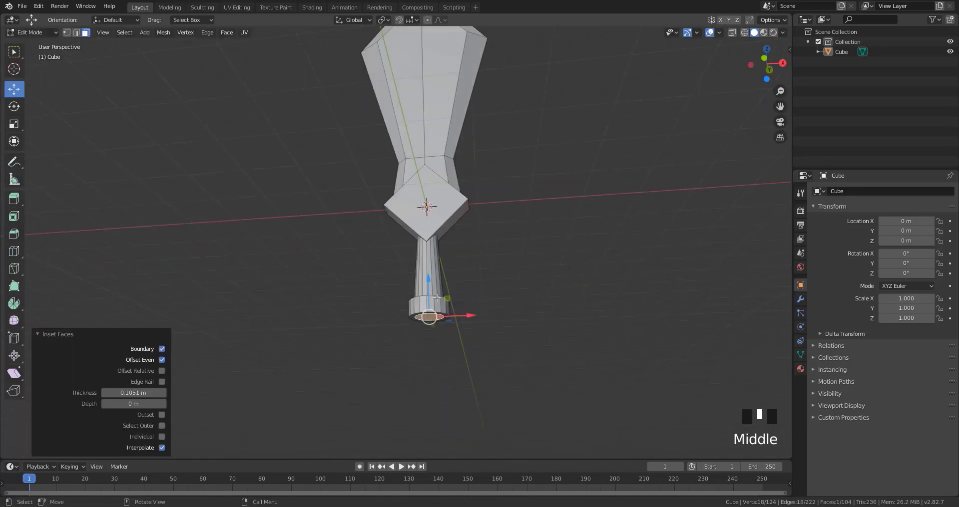
drag(428, 280, 428, 288)
- Select the edge loop at the pommel's top and move it slightly up along Z
middle_drag(486, 340, 514, 295)
click(461, 260)
key(2)
alt+click(448, 324)
drag(448, 277, 448, 266)
- Lengthen the handle together with its pommel and shift both slightly down along Z
ctrl+middle_drag(509, 260, 499, 300)
key(Tab)
alt+middle_click(418, 285)
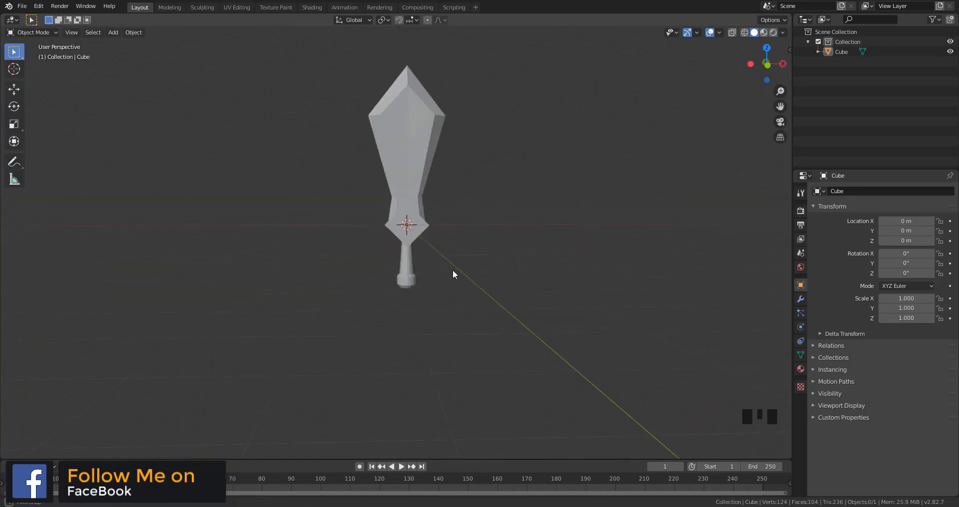
key(Tab)
key(l)
key(KP_1)
shift+middle_drag(465, 334, 474, 381)
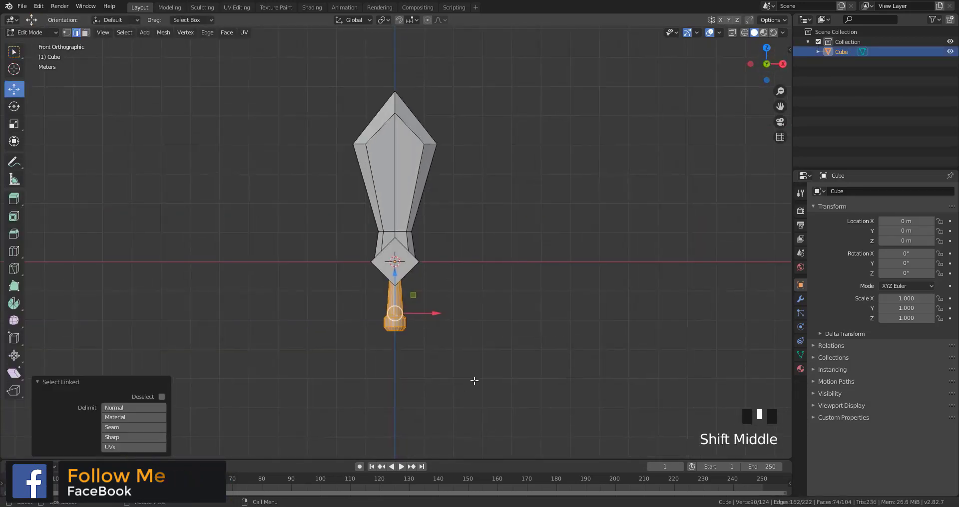
click(463, 401)
drag(395, 277, 397, 284)
- Adjust the size of the diamond-shaped guard block and bevel its edges
middle_drag(396, 284, 361, 265)
key(Tab)
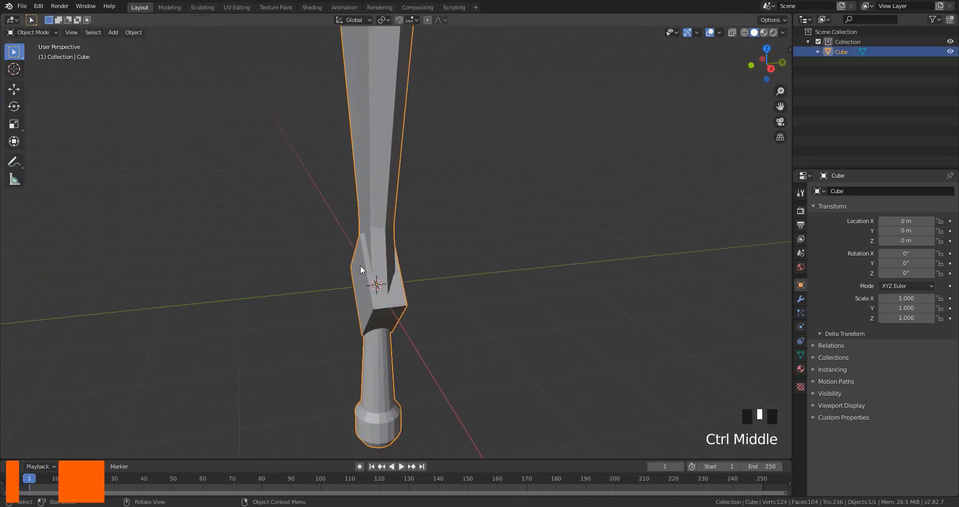
key(Tab)
key(l)
click(517, 375)
middle_drag(518, 374, 421, 236)
key(ctrl+b)
click(572, 381)
click(574, 367)
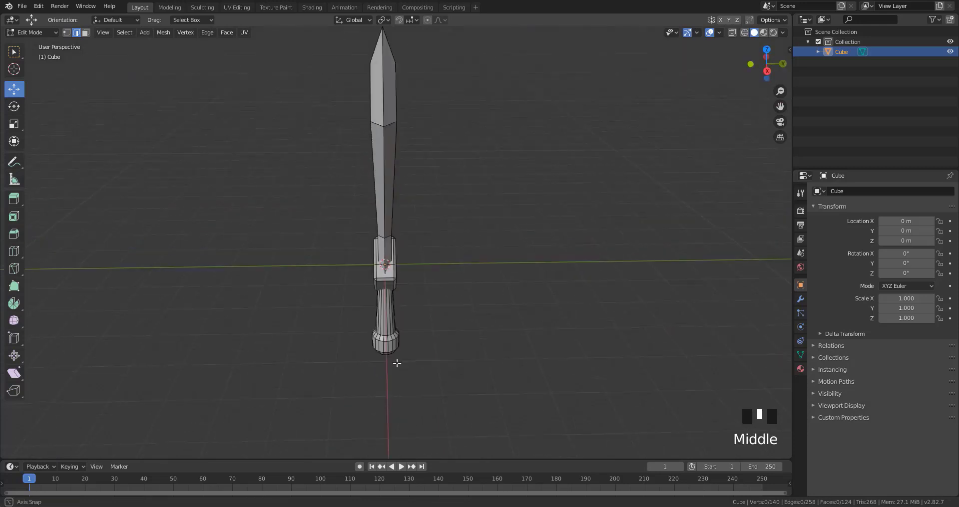
middle_drag(397, 364, 481, 365)
key(Tab)
click(388, 361)
key(Tab)
- Select the ring of side faces around the pommel and scale it in X and Y only
ctrl+middle_drag(425, 352, 434, 280)
key(3)
key(KP_1)
key(shift+z)
drag(350, 358, 474, 370)
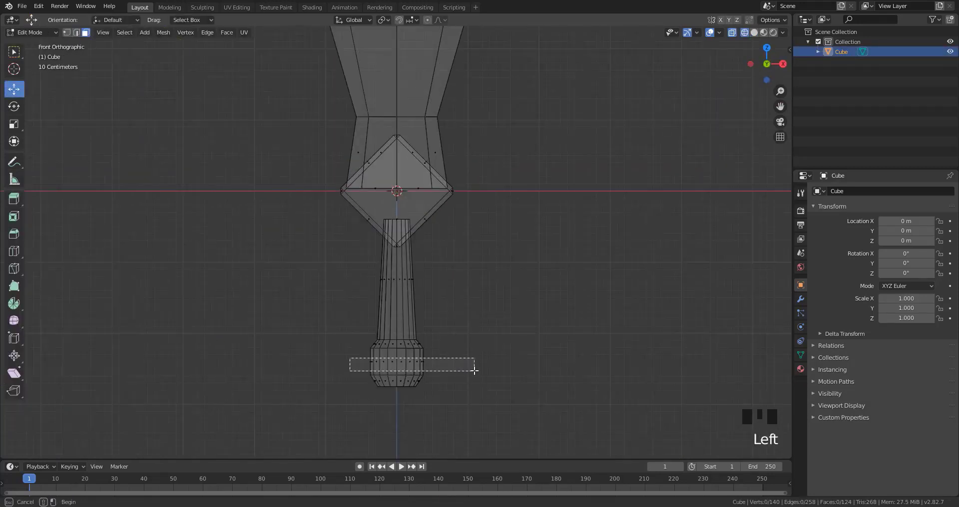
key(shift+z)
mouse_move(494, 369)
middle_down()
mouse_move(528, 376)
mouse_move(550, 395)
middle_up()
key(s)
key(shift+z)
click(576, 407)
key(Tab)
click(508, 344)
- Add a 12-sided cone to the sword mesh and rotate it 90° so it points sideways along X
middle_drag(494, 344, 509, 363)
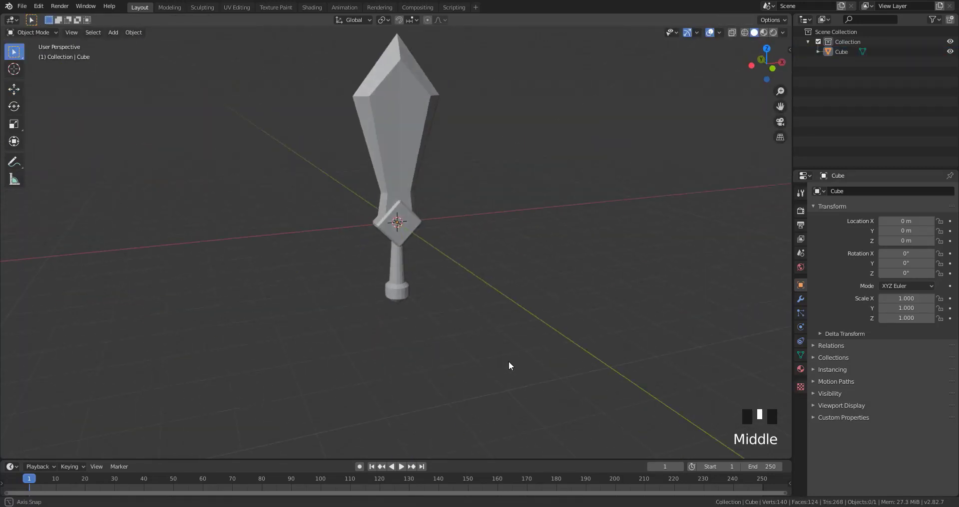
middle_drag(409, 373, 425, 279)
key(KP_1)
key(Tab)
key(shift+a)
click(425, 335)
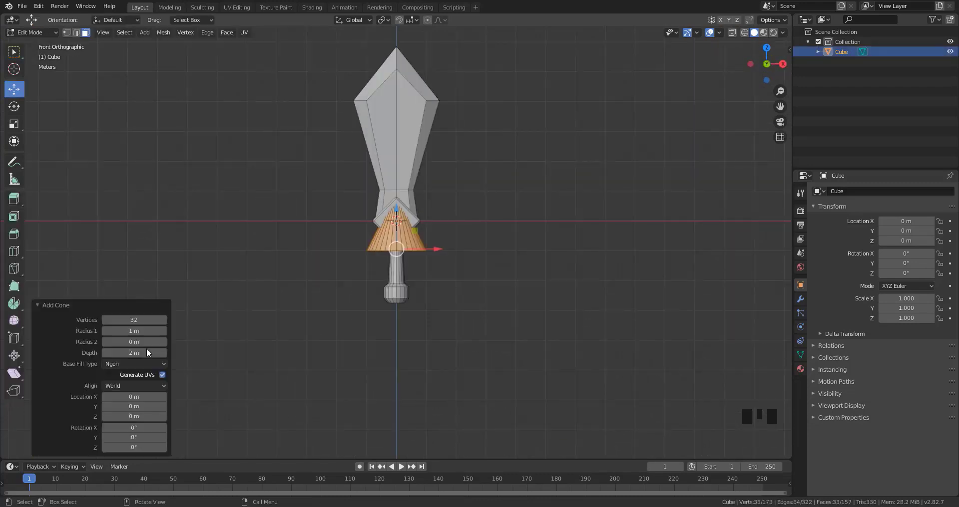
key(r)
key(9)
key(0)
key(Return)
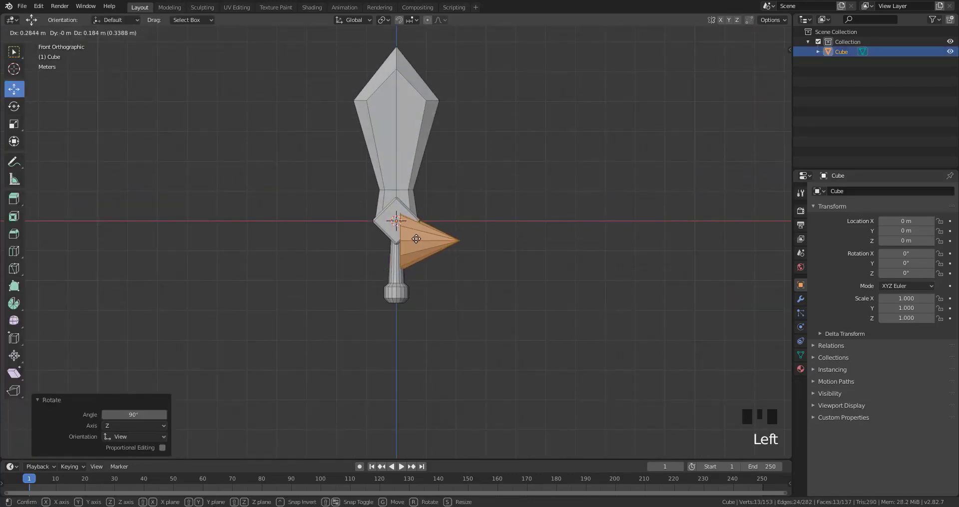
- Shrink the cone and position it against the guard block's lower slanted side
drag(416, 239, 414, 239)
scroll(414, 239, up, 5)
key(s)
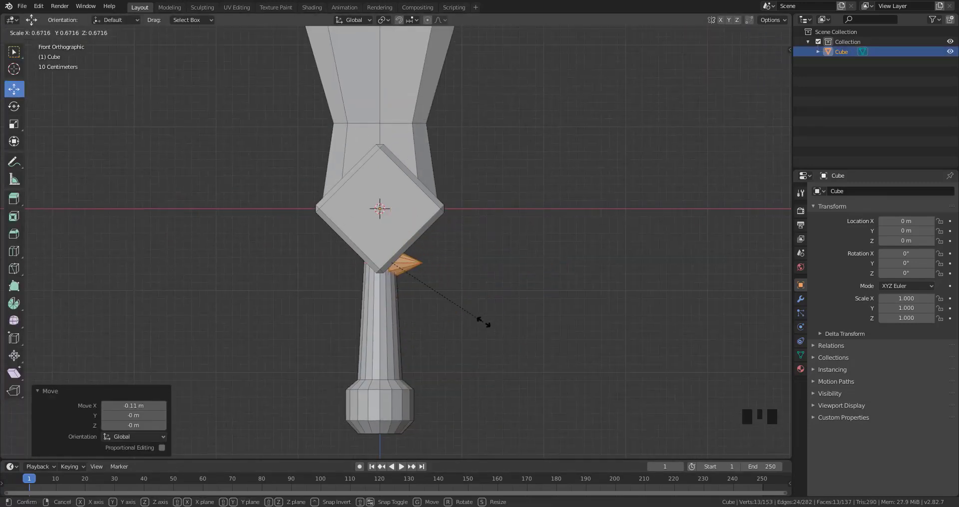
middle_drag(503, 382, 403, 377)
key(s)
click(499, 392)
middle_drag(475, 382, 527, 367)
key(s)
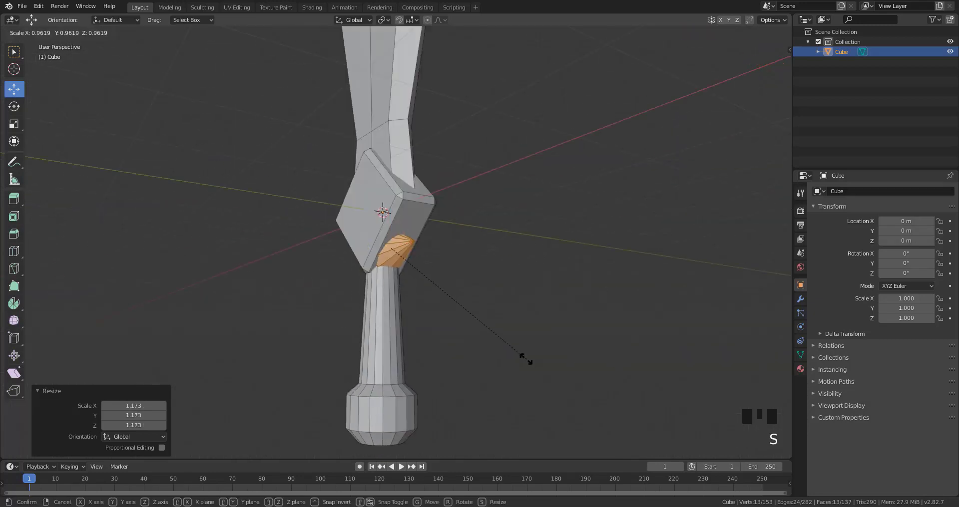
click(525, 359)
- Pull the cone's tip far outward along X and raise it to form a long spike
key(1)
click(437, 250)
alt+middle_drag(459, 256, 468, 254)
drag(472, 248, 692, 249)
key(shift+z)
drag(649, 240, 628, 179)
key(shift+z)
- Cut three edge loops across the spike, one at its middle and one on each side
middle_drag(574, 279, 520, 302)
key(2)
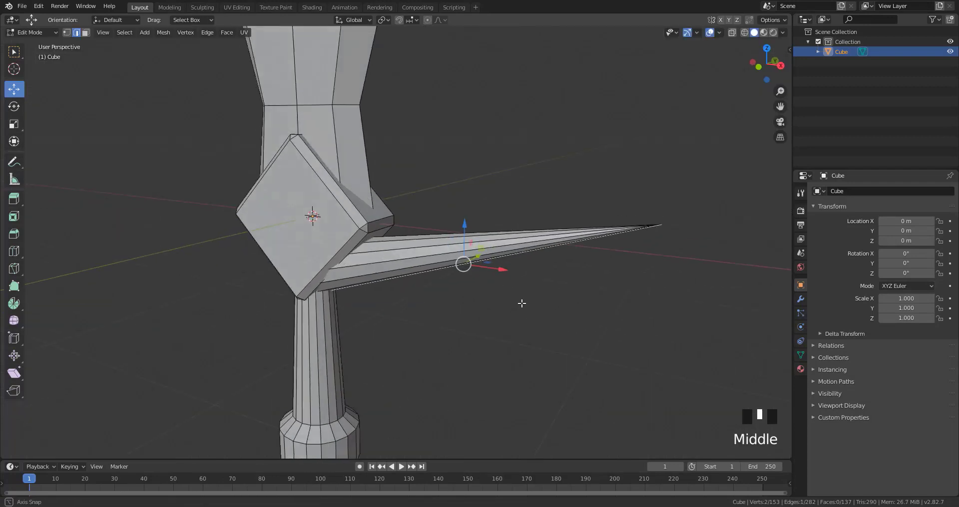
key(shift+z)
drag(504, 295, 422, 199)
right_click(421, 198)
click(421, 199)
middle_drag(545, 350, 555, 337)
click(490, 244)
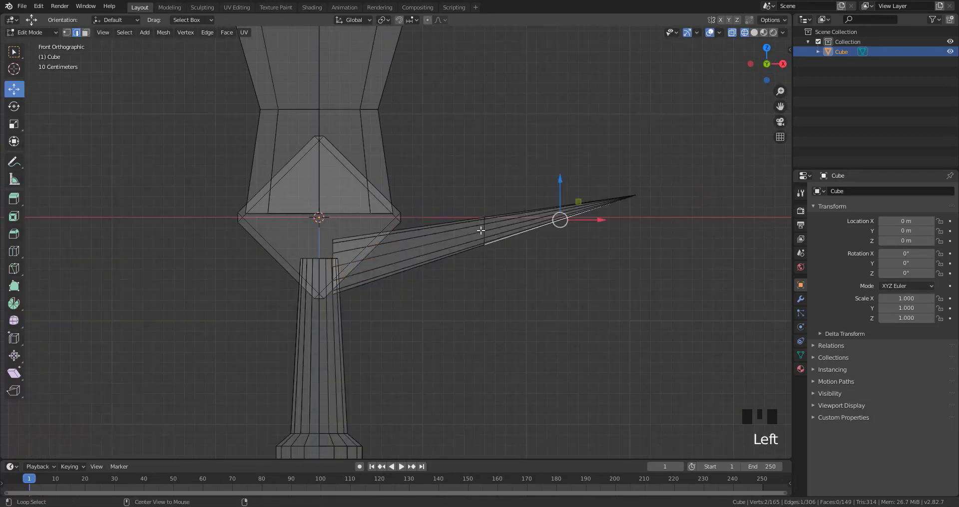
click(563, 307)
click(564, 307)
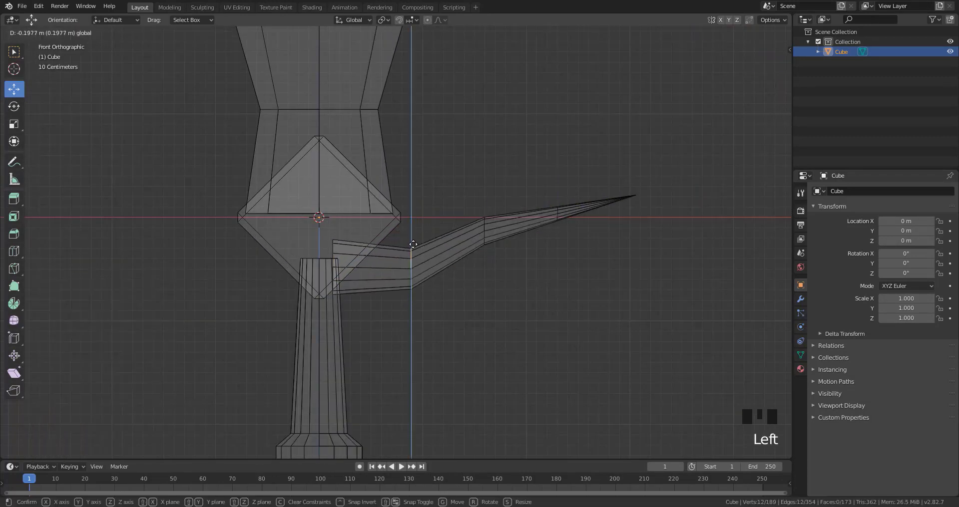
- Lower the spike's innermost edge loop about 0.2 m along Z and shift the outer part downward
drag(413, 244, 413, 244)
drag(465, 175, 655, 277)
drag(525, 227, 529, 247)
- Rotate the spike's outer edge loop by about 37 degrees and pull the spike's outer end upward and inward
click(612, 349)
drag(544, 207, 579, 252)
key(r)
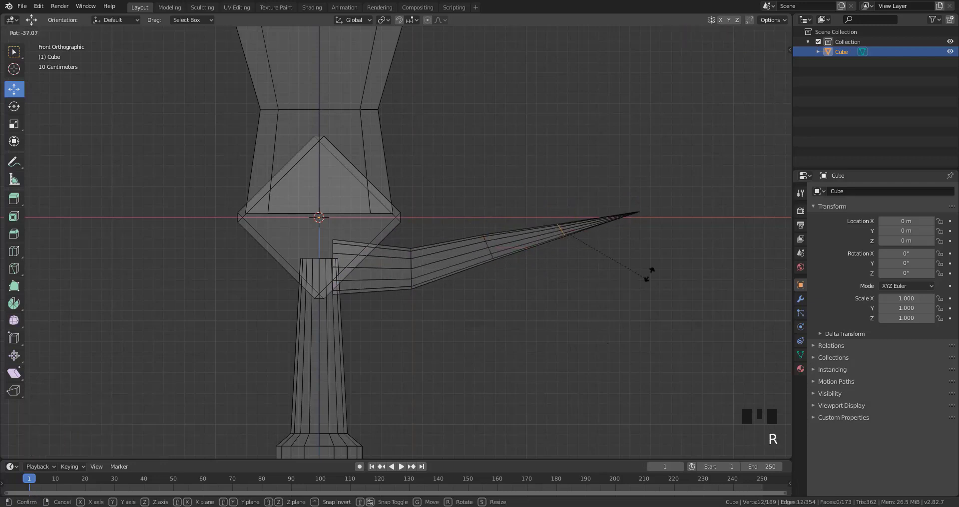
click(648, 274)
drag(654, 264, 545, 197)
drag(567, 229, 542, 193)
- Rotate the spike's middle and outer edge loops to follow the bend and reposition the tip so the spike curves upward
drag(471, 229, 508, 269)
key(r)
key(1)
drag(591, 198, 571, 121)
drag(514, 170, 567, 236)
key(r)
drag(555, 133, 554, 135)
ctrl+middle_drag(555, 269, 550, 311)
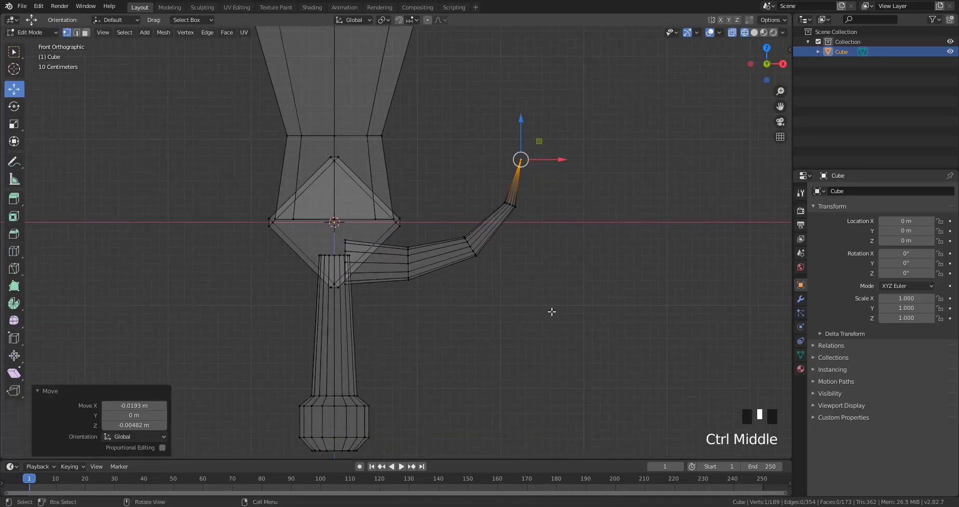
- Scale the whole spike to about 0.81 and slide it about 0.2 m inward along X against the guard block
key(alt+z)
key(Tab)
click(559, 290)
middle_drag(594, 275, 484, 344)
middle_drag(457, 272, 443, 264)
click(393, 283)
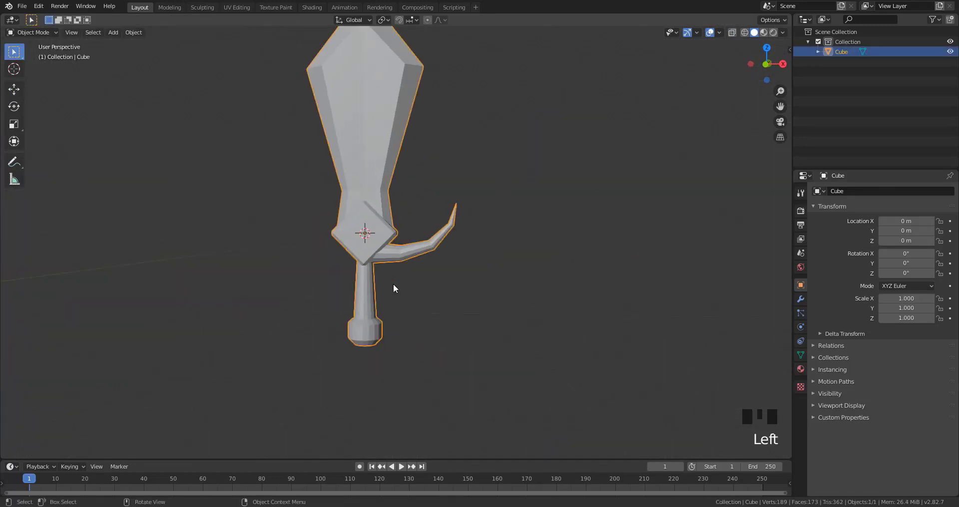
alt+middle_drag(394, 283, 441, 303)
key(Tab)
key(l)
click(536, 398)
drag(441, 245, 433, 247)
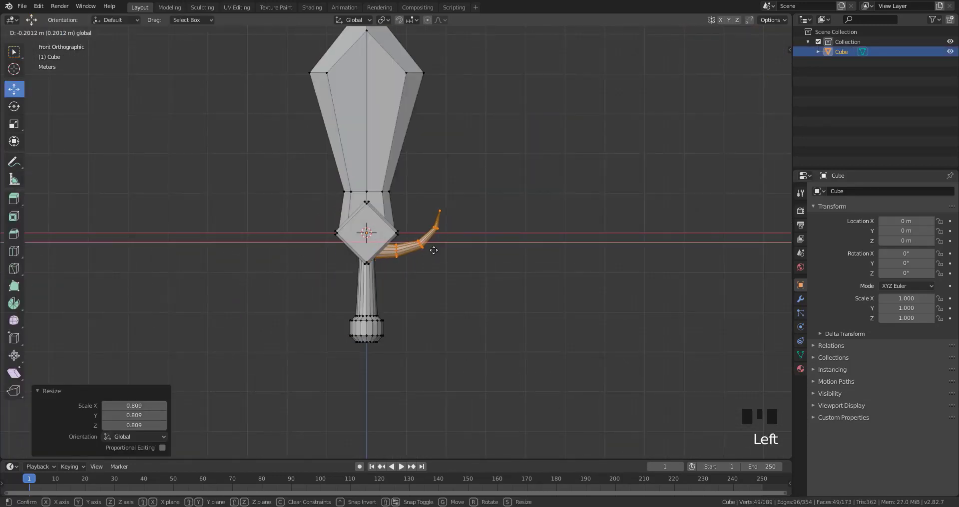
key(Tab)
click(484, 288)
- Refine the spike's curve by selecting its middle and outer edge loops through the mesh and nudging them
ctrl+middle_drag(425, 250, 446, 267)
click(428, 249)
key(Tab)
alt+click(429, 243)
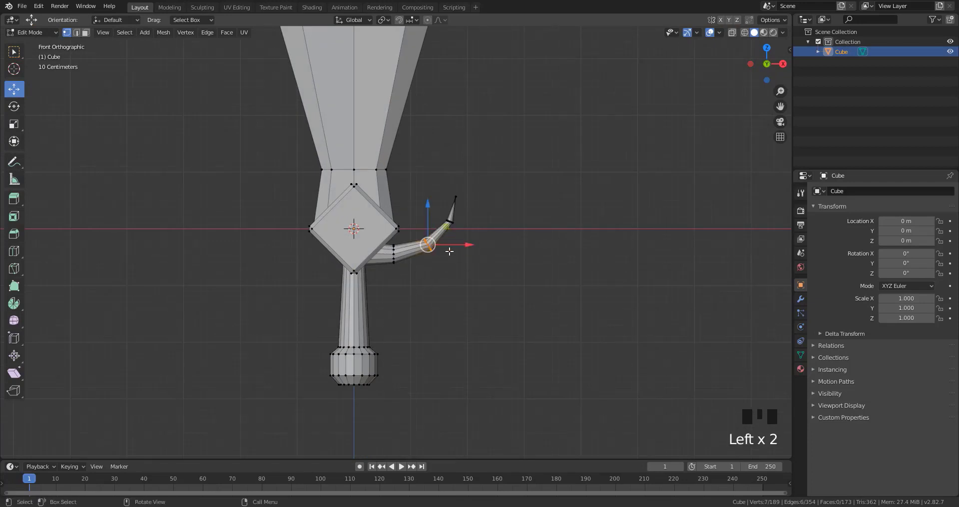
key(alt+z)
drag(434, 236, 434, 236)
drag(438, 191, 464, 229)
drag(451, 218, 439, 254)
drag(428, 243, 428, 245)
click(569, 309)
key(alt+z)
key(Tab)
click(569, 309)
- Duplicate the whole spike in place and rotate the copy 180 degrees around global Z
ctrl+middle_drag(430, 240, 411, 193)
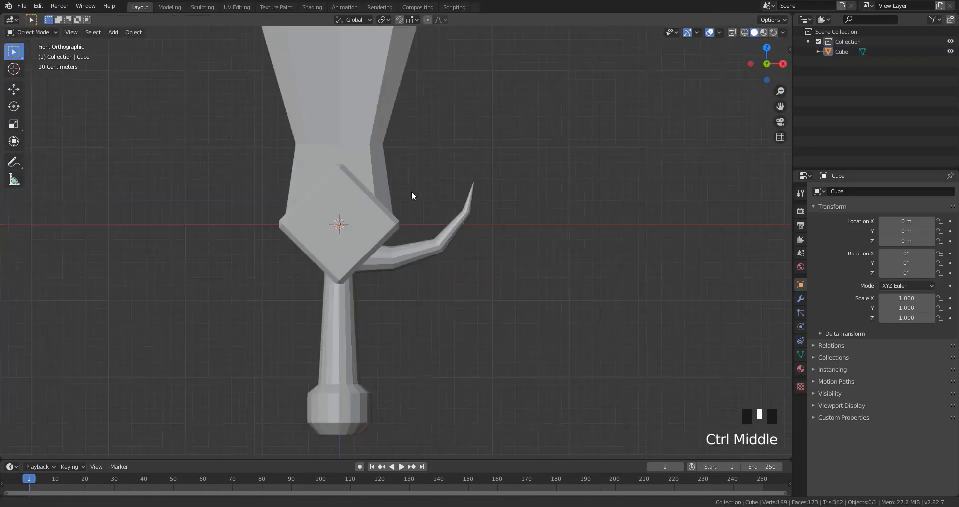
key(Tab)
click(393, 255)
key(ctrl+l)
key(shift+d)
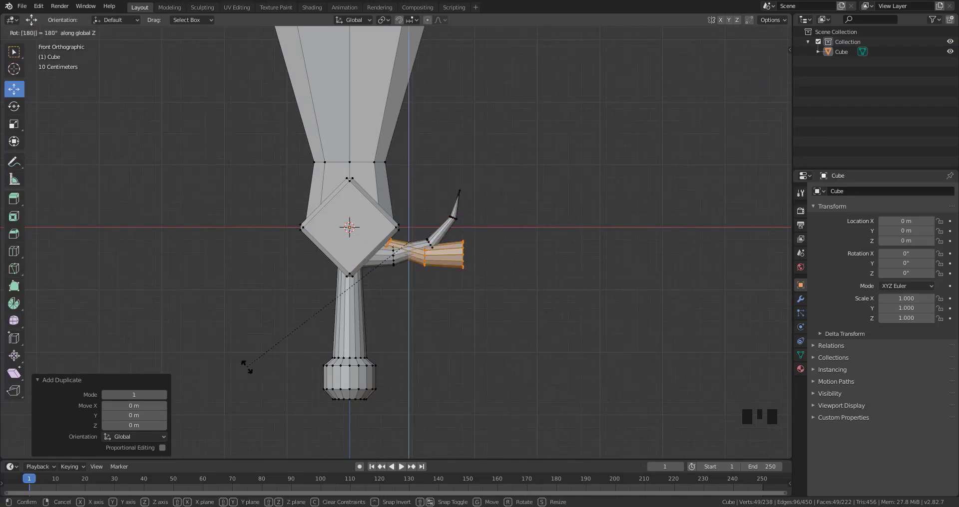
key(Return)
- Move the duplicated spike along X to the opposite side of the guard block
key(alt+z)
drag(444, 242, 328, 243)
key(alt+z)
scroll(561, 358, down, 3)
key(Tab)
click(529, 299)
- Rename the sword object Sword_low and switch to the UV Editing workspace
middle_drag(521, 286, 434, 317)
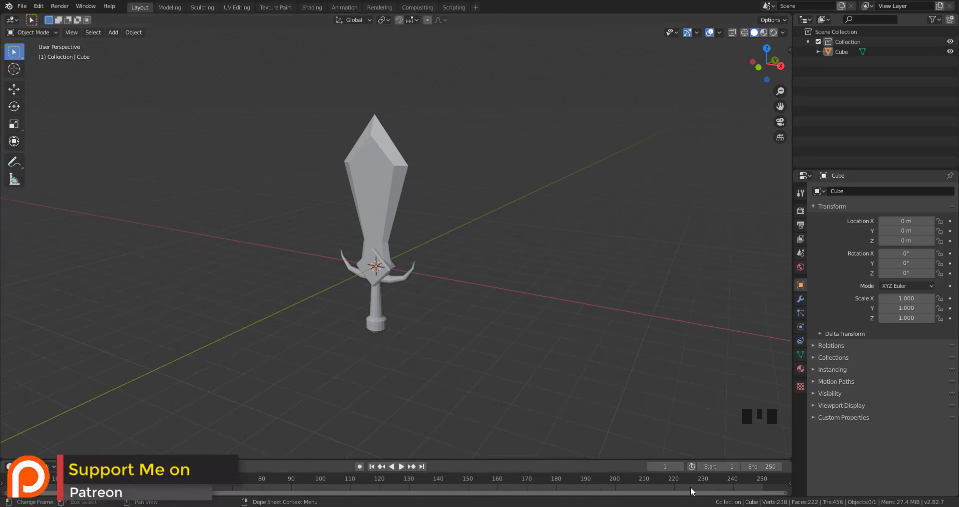
middle_drag(669, 349, 449, 270)
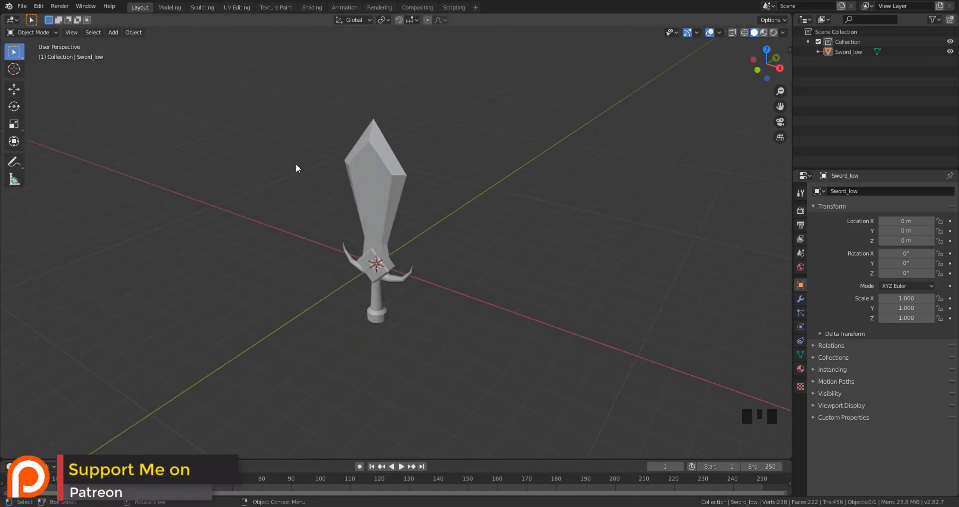
click(237, 8)
key(Tab)
key(Tab)
- Isolate the blade by selecting its linked geometry and hiding all other parts
middle_drag(665, 337, 644, 304)
scroll(620, 320, up, 2)
key(2)
alt+click(617, 249)
key(shift+h)
key(ctrl+z)
key(l)
key(shift+h)
- Turn on UV sync selection, mark seams along the blade's outer edges and unwrap the blade
shift+middle_drag(627, 264, 631, 240)
alt+click(605, 208)
click(9, 33)
ctrl+middle_drag(622, 378, 544, 310)
shift+click(524, 329)
key(u)
middle_drag(540, 360, 620, 352)
click(574, 319)
- Select the whole blade and move its UV islands above the UV square
key(a)
key(g)
click(210, 159)
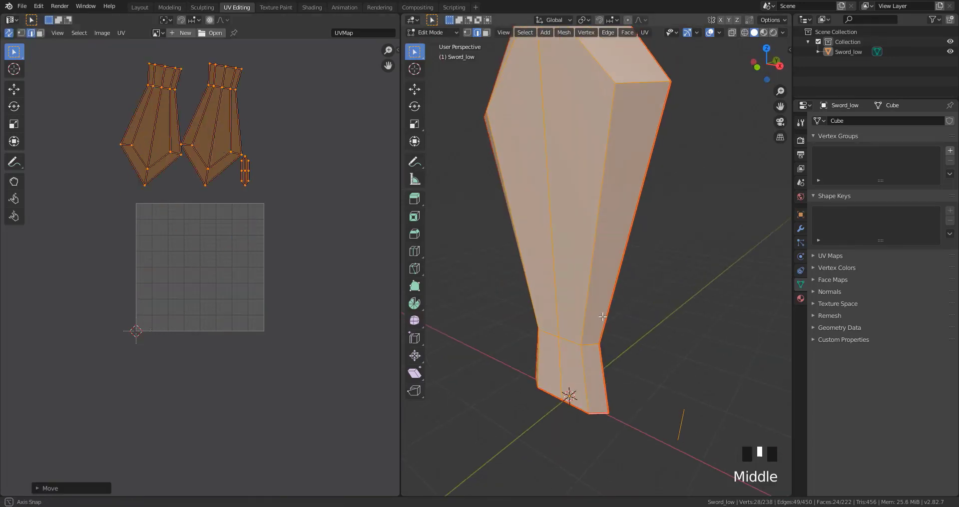
- Reveal all hidden geometry and isolate the diamond-shaped guard block
key(alt+h)
key(l)
key(shift+h)
ctrl+middle_drag(586, 320, 586, 375)
- Mark seams along the guard block's front, back and side edges and unwrap it
click(599, 280)
middle_drag(619, 319, 565, 351)
ctrl+click(588, 353)
key(u)
click(585, 412)
ctrl+click(602, 248)
shift+click(572, 226)
key(u)
click(583, 277)
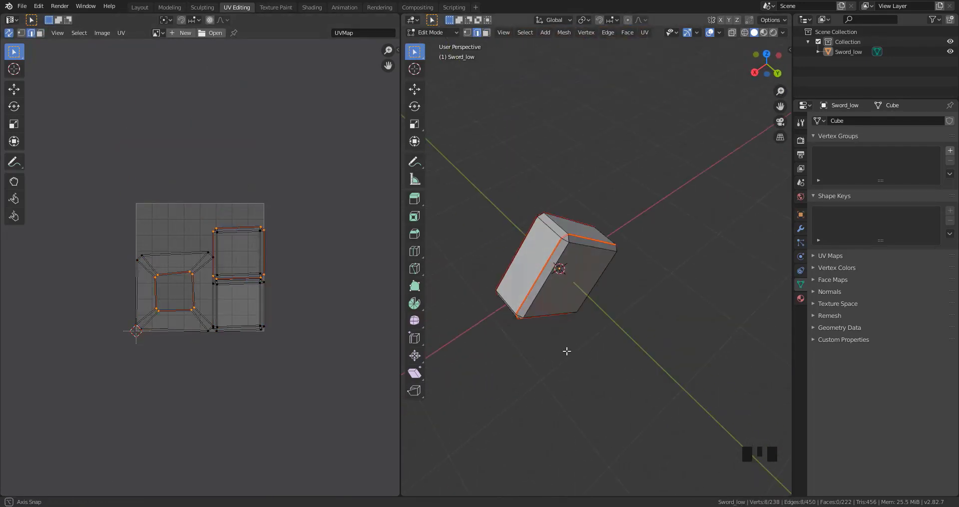
key(u)
click(599, 298)
key(shift+h)
- Reveal all hidden geometry and isolate one of the curved spikes
key(alt+h)
click(603, 258)
key(l)
key(shift+h)
shift+middle_drag(603, 258, 664, 235)
- Mark seams along the spike's length and around its base cap, and unwrap the spike
key(2)
ctrl+click(505, 240)
key(u)
click(680, 370)
alt+click(632, 302)
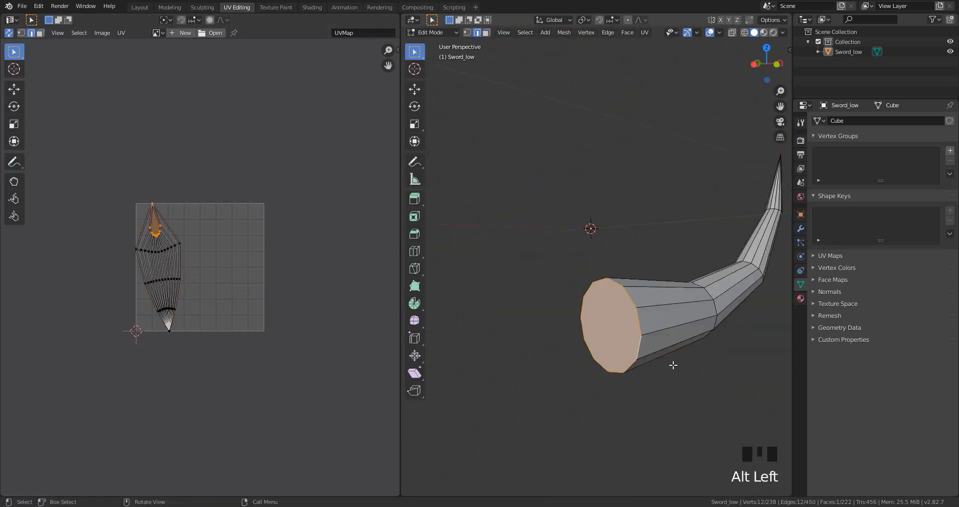
key(u)
click(673, 364)
- Select the whole spike and move its UV islands to the right of the UV square
key(a)
key(g)
click(414, 319)
- Reveal all hidden geometry and isolate the handle with its pommel
key(alt+h)
middle_drag(598, 313, 569, 324)
key(3)
click(586, 320)
key(l)
key(shift+h)
- Mark seams around the handle's end caps and along its length, and unwrap the handle
key(2)
alt+click(589, 295)
middle_drag(623, 236, 578, 349)
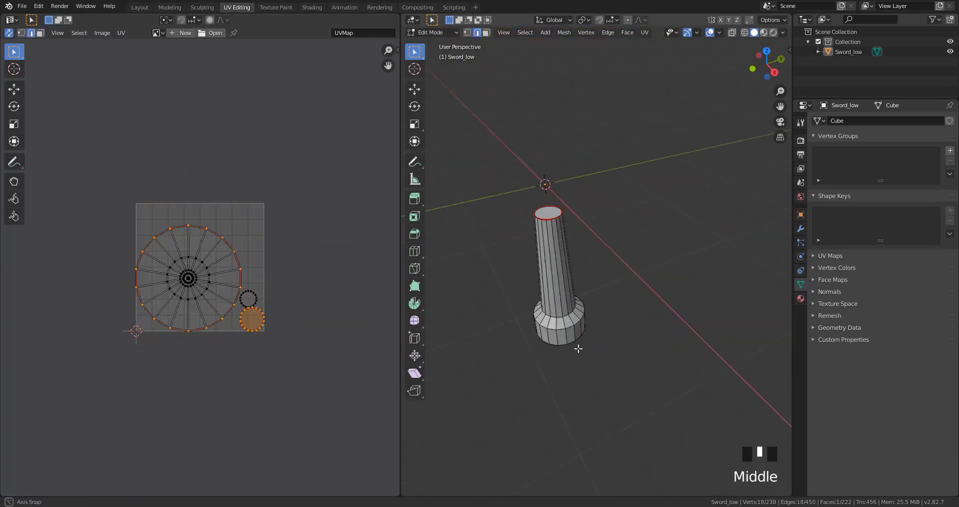
middle_drag(522, 244, 619, 227)
middle_drag(619, 259, 644, 239)
key(u)
- Select the whole handle and move its UV islands below the UV square
key(a)
key(g)
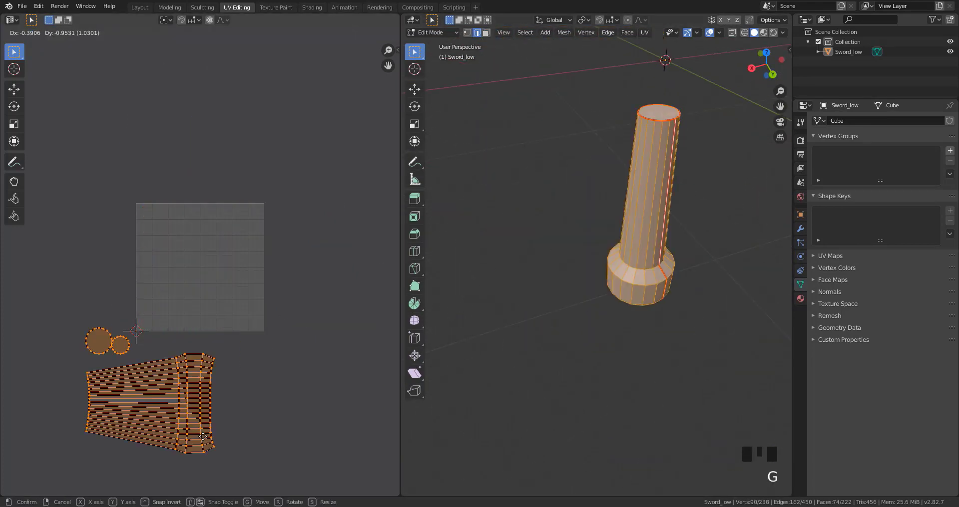
click(214, 452)
- Reveal the whole sword and delete the spike that has not been unwrapped, on the guard's negative X side
key(alt+h)
middle_drag(606, 280, 749, 220)
key(3)
click(544, 252)
key(l)
key(x)
- Select only the guard block's linked faces and move its UV islands to the left of the UV square
middle_drag(556, 345, 535, 330)
key(l)
key(l)
key(l)
key(l)
middle_drag(614, 300, 585, 304)
key(alt+a)
key(l)
key(l)
key(g)
click(96, 300)
- Select only the blade's linked faces and move its UV islands down into the UV square
middle_drag(609, 239, 594, 269)
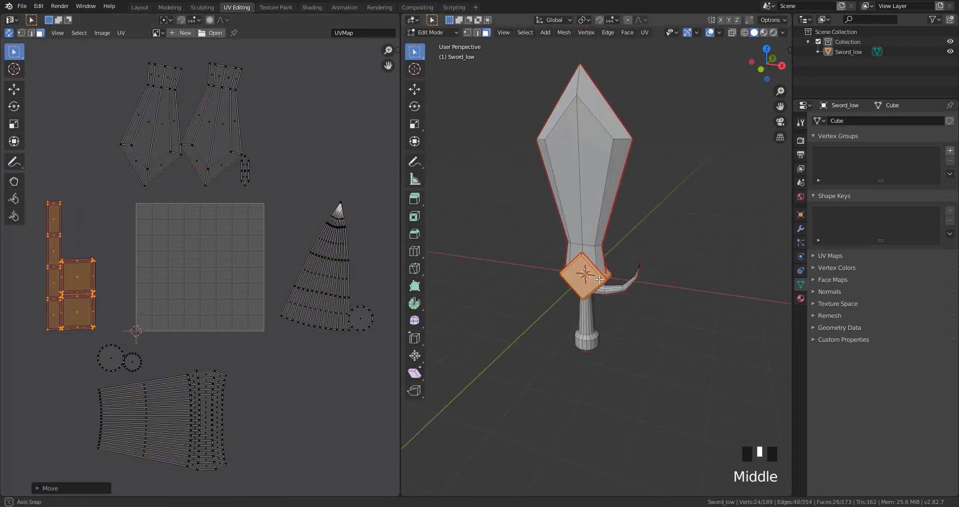
key(l)
key(l)
key(l)
shift+click(77, 288)
key(alt+a)
key(l)
key(l)
key(l)
key(g)
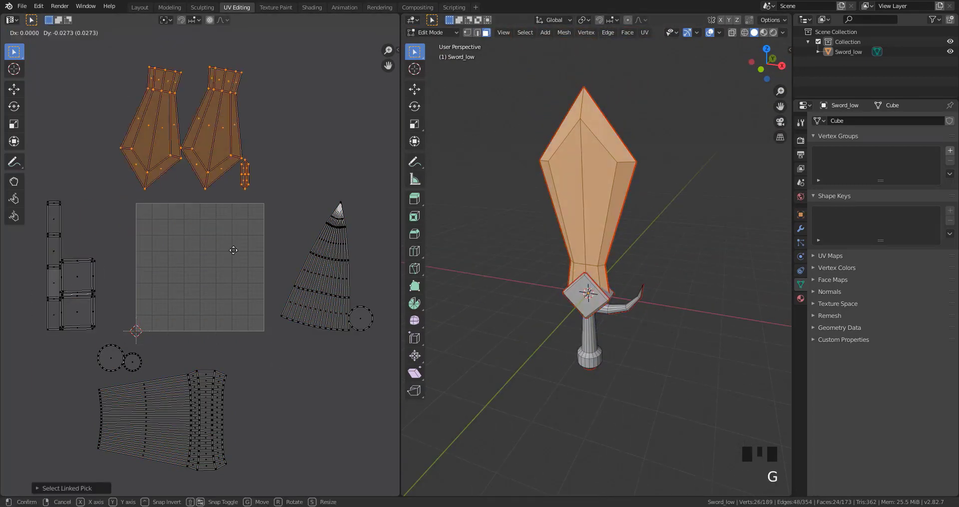
click(187, 295)
- Rotate the two large blade islands upright, one pointing down and the other pointing up, and place them side by side
scroll(187, 294, up, 4)
key(alt+a)
key(l)
key(l)
key(r)
click(277, 192)
key(g)
click(289, 194)
key(r)
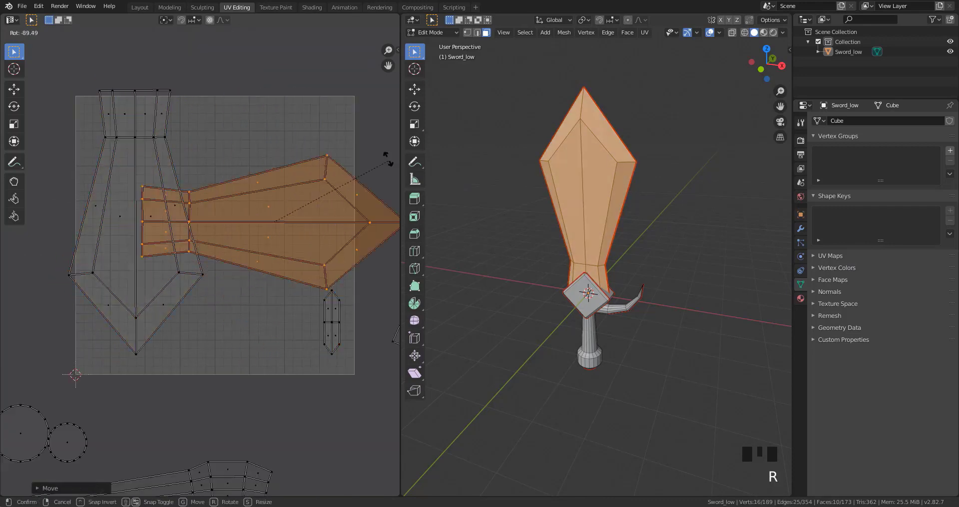
click(259, 154)
key(g)
click(252, 233)
- Scale down both large blade islands together and fit them into the upper-left part of the UV square
key(l)
key(s)
click(226, 303)
key(g)
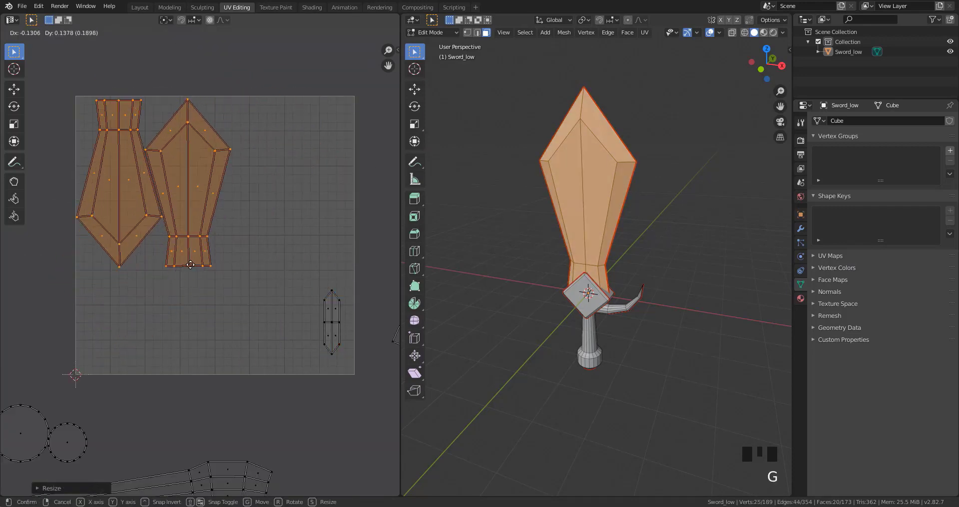
key(g)
click(152, 132)
- Rotate and scale the blade's small strip island to fit the diagonal gap between the two large blade islands
scroll(152, 132, up, 3)
middle_drag(152, 131, 180, 275)
key(r)
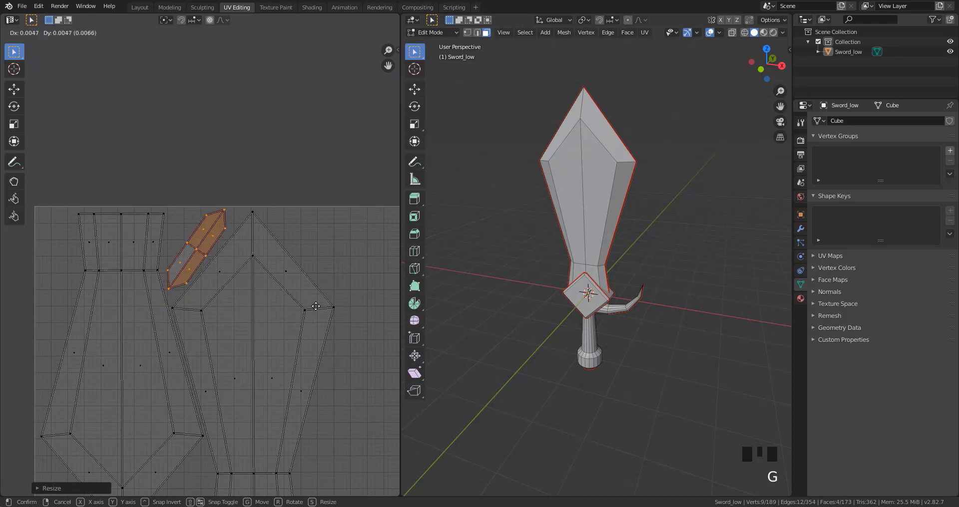
click(315, 306)
- Move the spike's cone and round cap islands into the UV square beside the blade, scaling them down to fit
scroll(309, 310, down, 4)
key(l)
key(l)
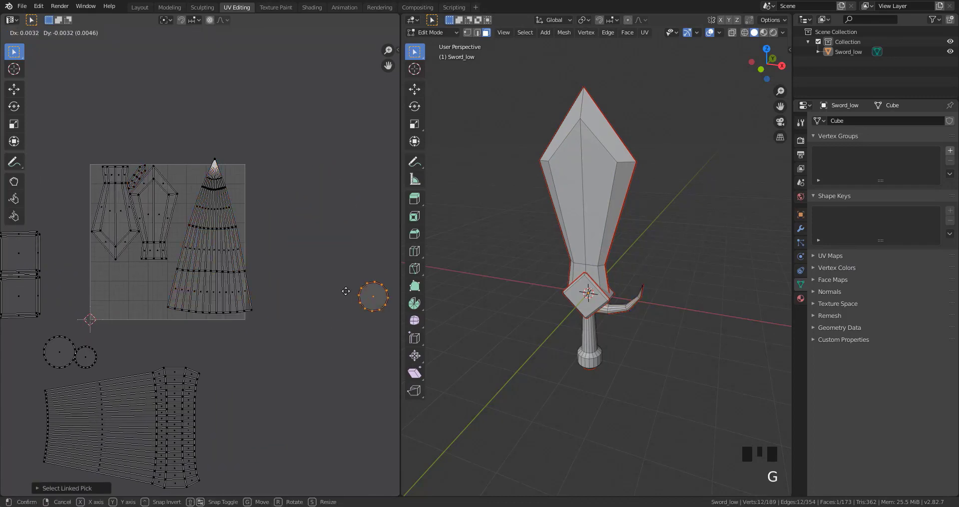
click(217, 180)
scroll(216, 181, up, 2)
key(l)
key(s)
click(237, 194)
key(s)
click(248, 250)
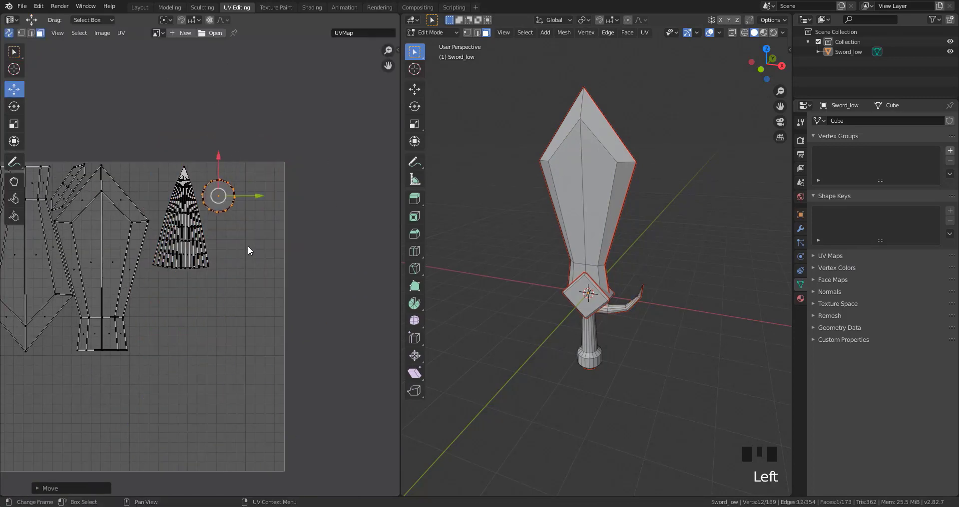
- Rotate the guard block's islands to lie horizontally, scale them down and place them in the UV square's lower-left corner
scroll(248, 250, down, 3)
drag(62, 99, 173, 301)
key(g)
click(348, 324)
key(r)
click(319, 313)
scroll(286, 234, up, 4)
drag(260, 237, 155, 289)
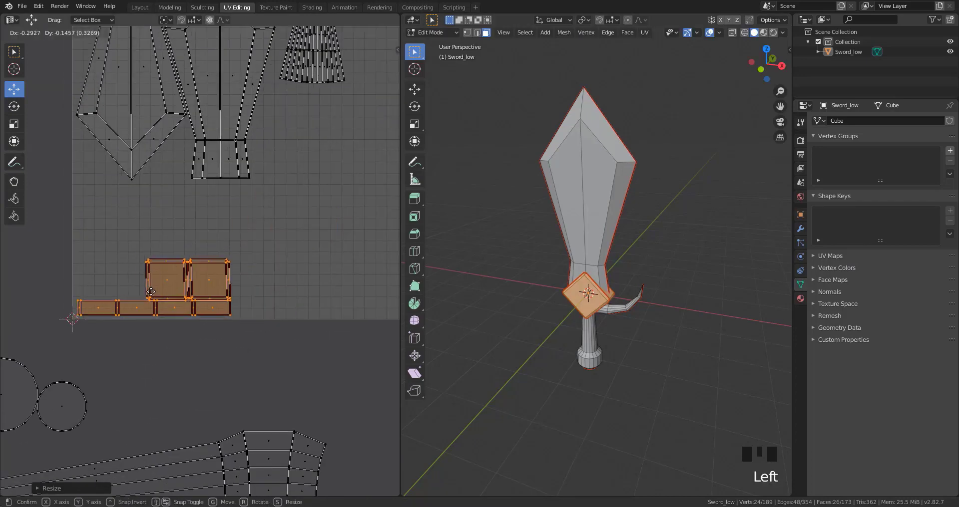
- Place the handle's body island upright below the spike island and its two round caps beside the spike, then resize the guard islands
scroll(222, 190, down, 4)
key(l)
ctrl+middle_drag(207, 269, 208, 218)
drag(65, 252, 164, 317)
drag(115, 283, 331, 86)
ctrl+middle_drag(331, 86, 345, 40)
middle_drag(330, 86, 292, 176)
key(s)
scroll(324, 186, down, 3)
click(234, 289)
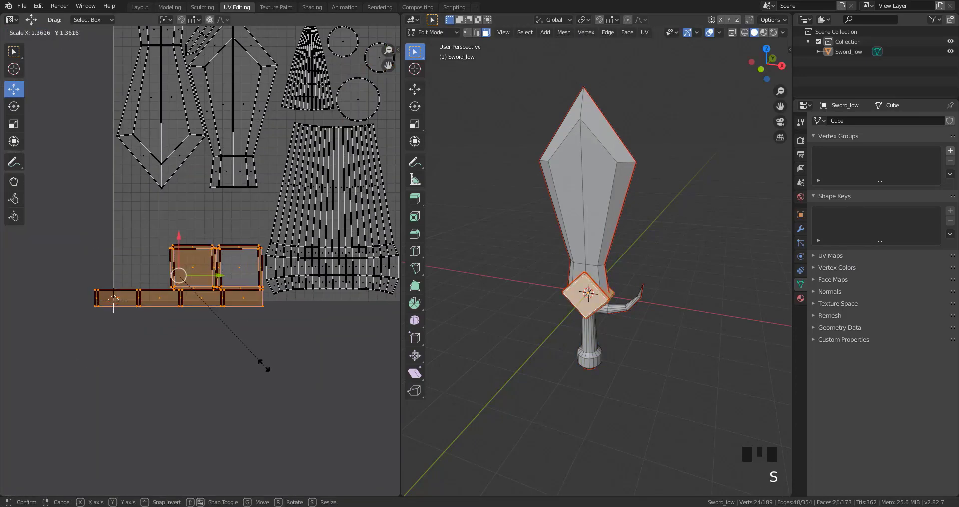
- Stand the guard's strip of side faces upright along the UV square's right edge
drag(389, 221, 386, 212)
ctrl+middle_drag(385, 211, 387, 150)
middle_drag(387, 212, 283, 244)
drag(285, 255, 293, 248)
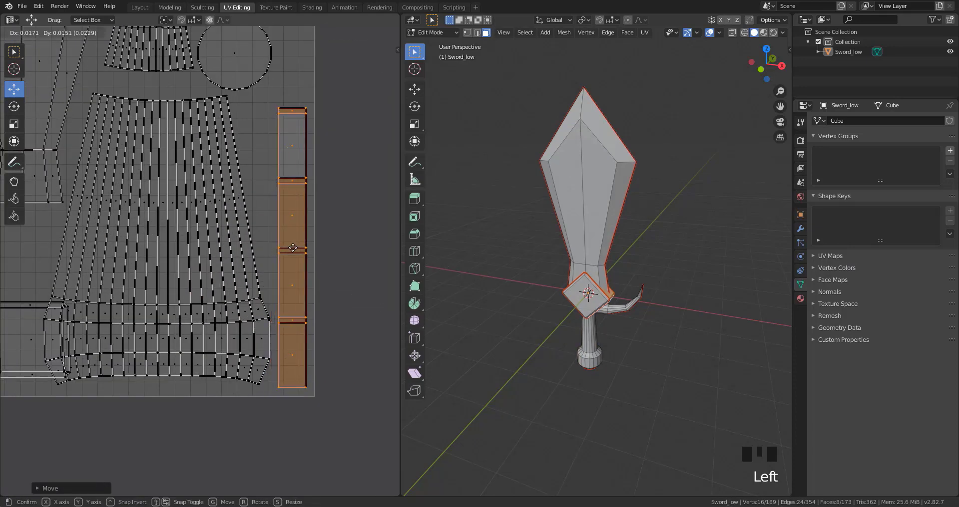
click(354, 449)
- Scale up the guard's two square islands and fit them into the UV square's lower-left corner
scroll(195, 272, down, 3)
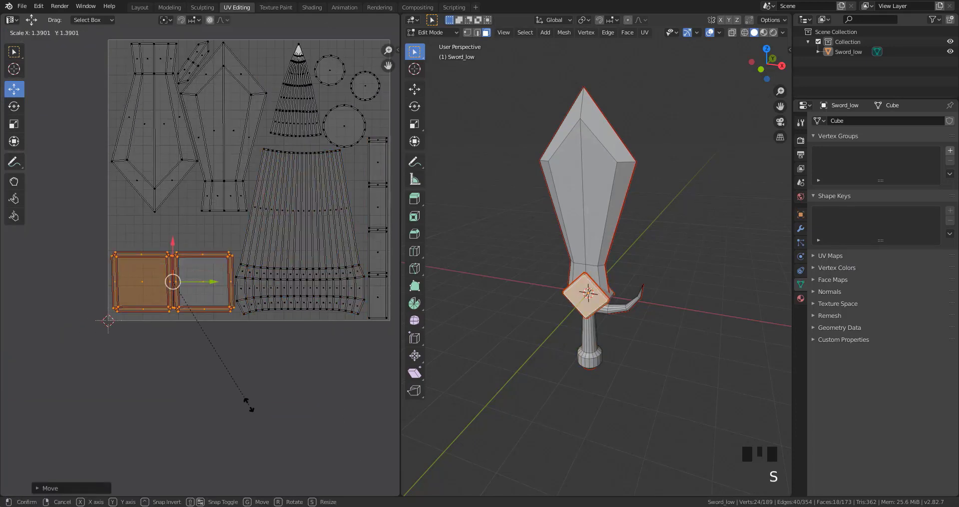
click(275, 199)
scroll(152, 300, up, 4)
key(g)
scroll(200, 266, down, 6)
- Select all the blade islands, scale them up together and position them in the space above the guard's square islands
key(l)
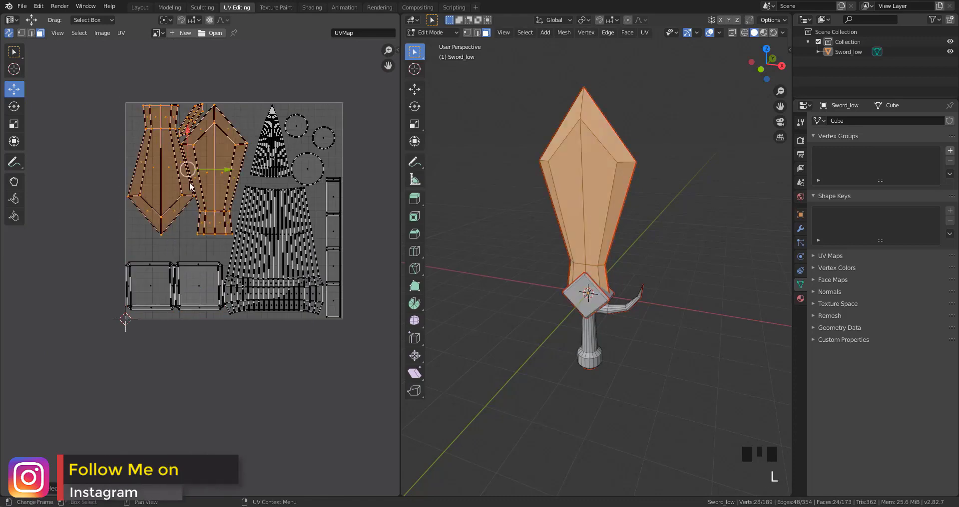
key(g)
click(191, 203)
key(s)
click(289, 358)
key(g)
click(301, 351)
middle_drag(359, 230, 259, 240)
click(260, 239)
scroll(259, 239, down, 2)
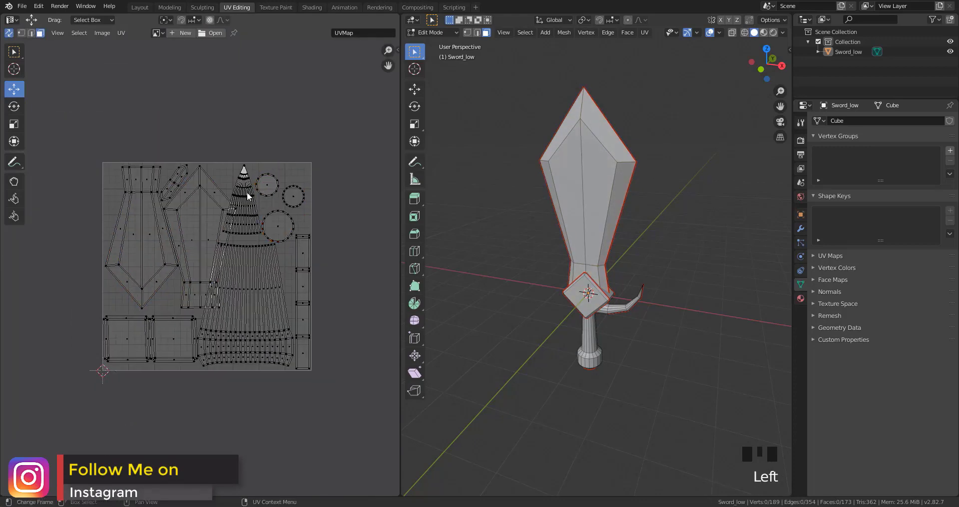
- Move the three round cap islands out of the way and enlarge the spike's cone island
scroll(273, 206, up, 3)
click(263, 165)
shift+click(314, 189)
shift+click(285, 245)
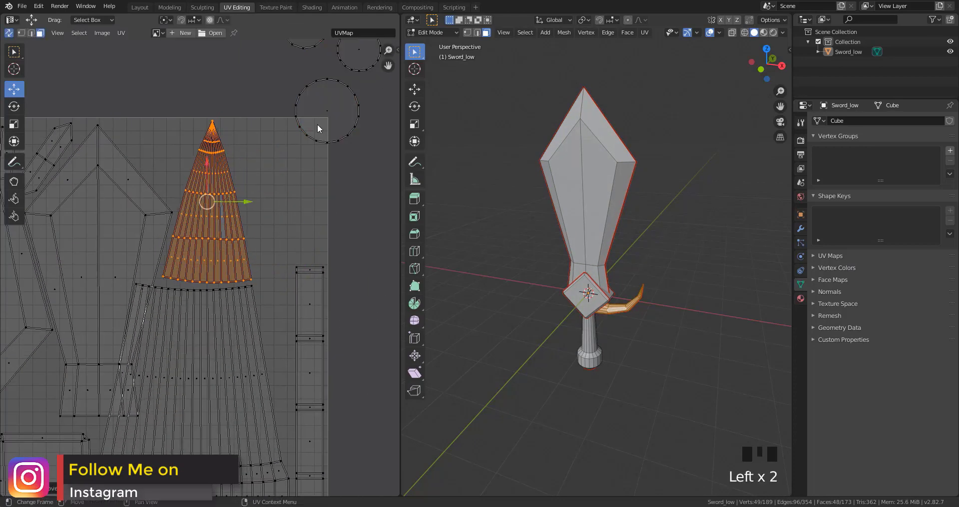
click(302, 152)
middle_drag(302, 153, 297, 186)
- Return the round cap islands to the UV square's upper-right corner and fit the handle's body island lower, beneath the spike island
click(299, 64)
key(g)
click(295, 217)
middle_drag(599, 340, 564, 335)
scroll(294, 239, down, 2)
click(309, 397)
key(g)
click(319, 409)
scroll(310, 389, up, 3)
click(286, 158)
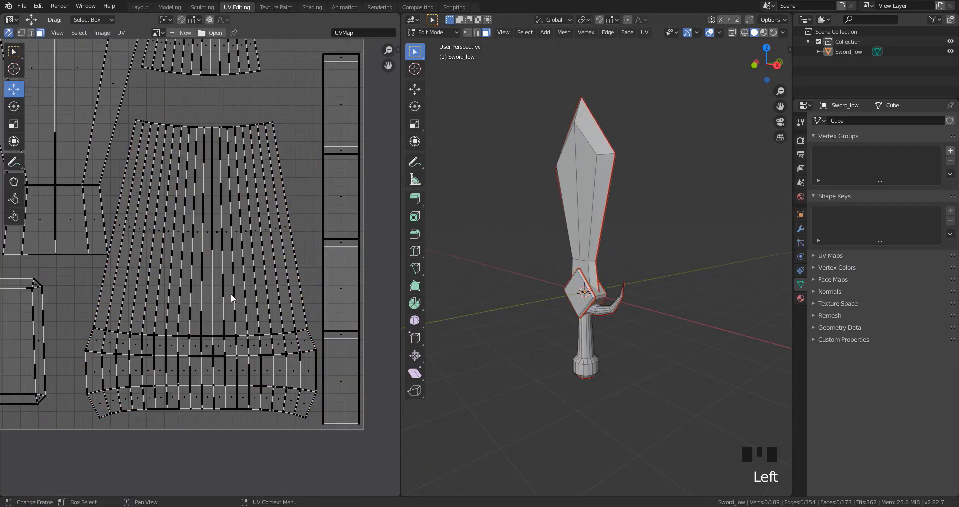
- Enlarge the guard's two square islands to fill the space below the blade islands
key(l)
scroll(217, 244, down, 2)
middle_drag(150, 196, 241, 286)
drag(302, 184, 312, 195)
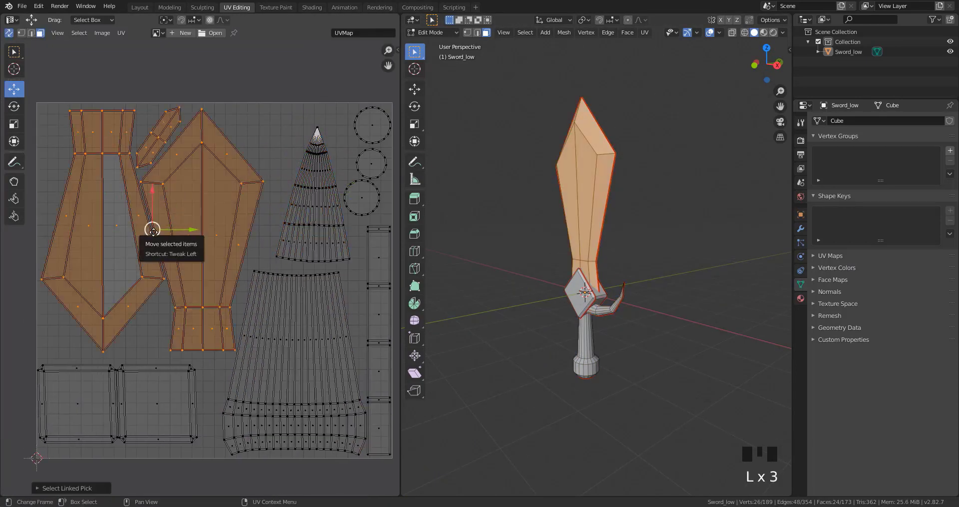
middle_drag(274, 392, 315, 340)
key(l)
key(s)
click(355, 336)
- Scale up the spike's cone island to fill the space above the handle, and enlarge the largest round cap
key(l)
ctrl+middle_drag(522, 314, 522, 263)
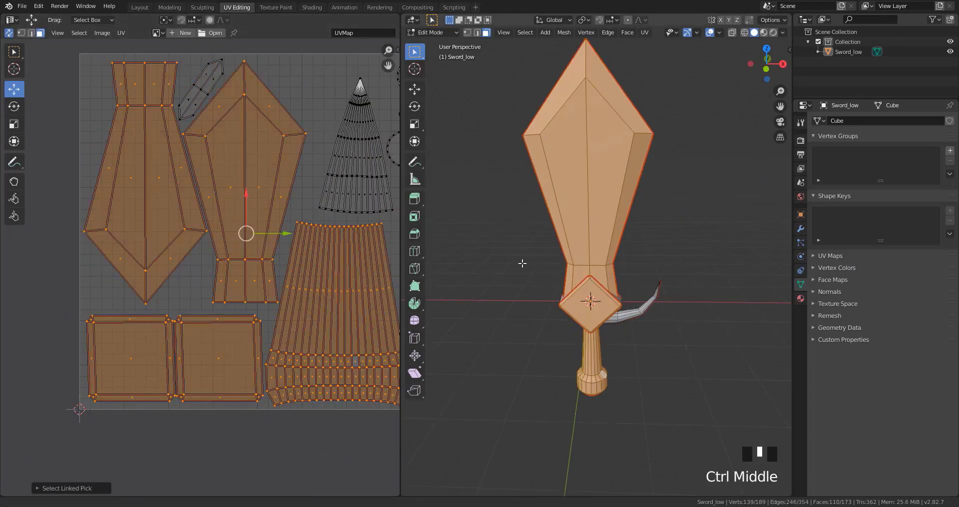
key(l)
key(s)
click(348, 214)
key(s)
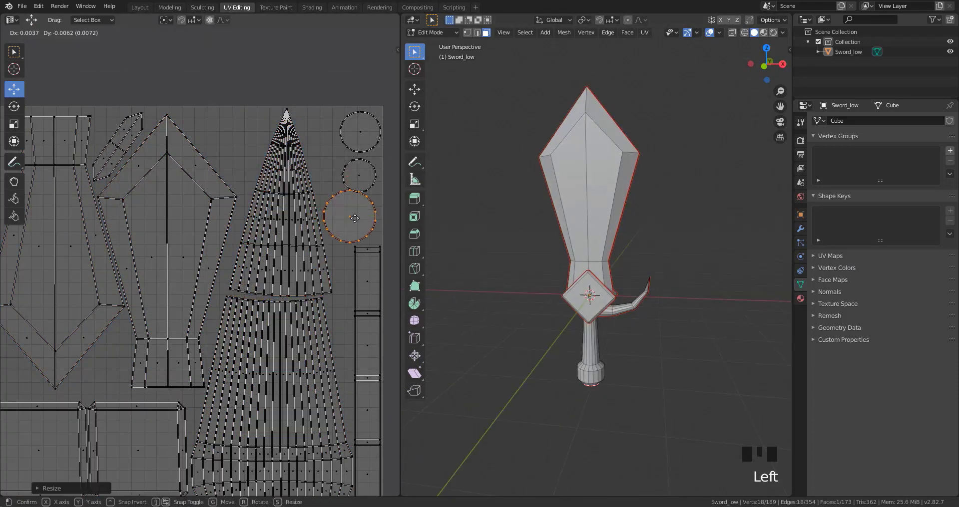
- Switch the viewport to wireframe, shrink the two smaller round cap islands and place them side by side near the upper-right corner
click(359, 175)
key(z)
middle_drag(666, 305, 638, 308)
key(z)
click(360, 132)
key(z)
- Move the largest round cap island into the gap between the smaller caps and the guard's side strip
click(351, 217)
drag(351, 218, 353, 197)
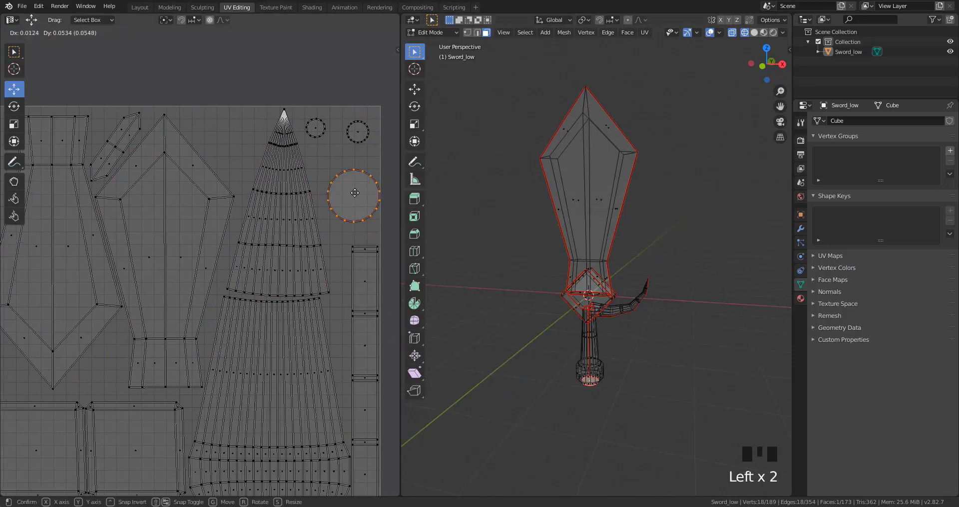
ctrl+middle_drag(237, 230, 237, 265)
click(332, 155)
drag(332, 155, 329, 157)
click(304, 165)
ctrl+middle_drag(224, 252, 190, 190)
- Duplicate the unwrapped crossguard spike in place and rotate the copy 180° about the Z axis to the guard's opposite side
key(Tab)
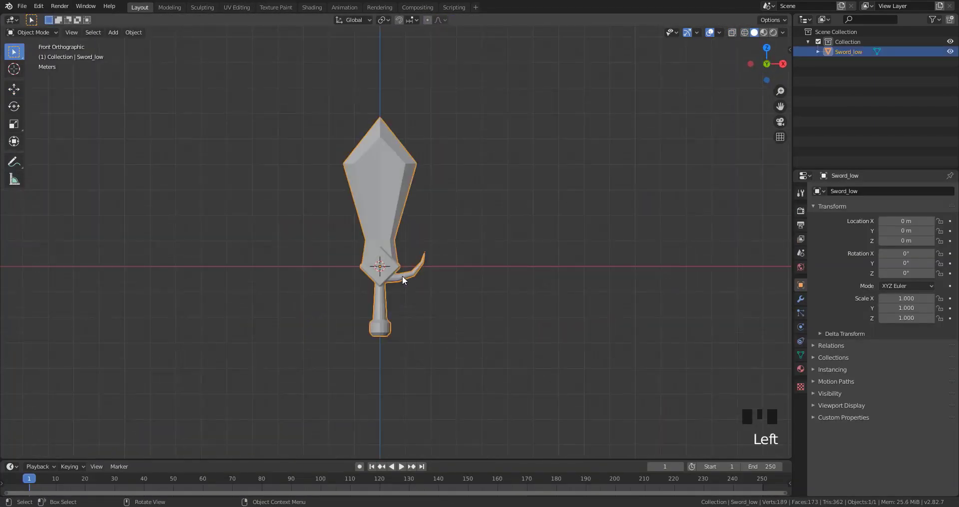
key(Tab)
key(l)
key(shift+d)
right_click(453, 325)
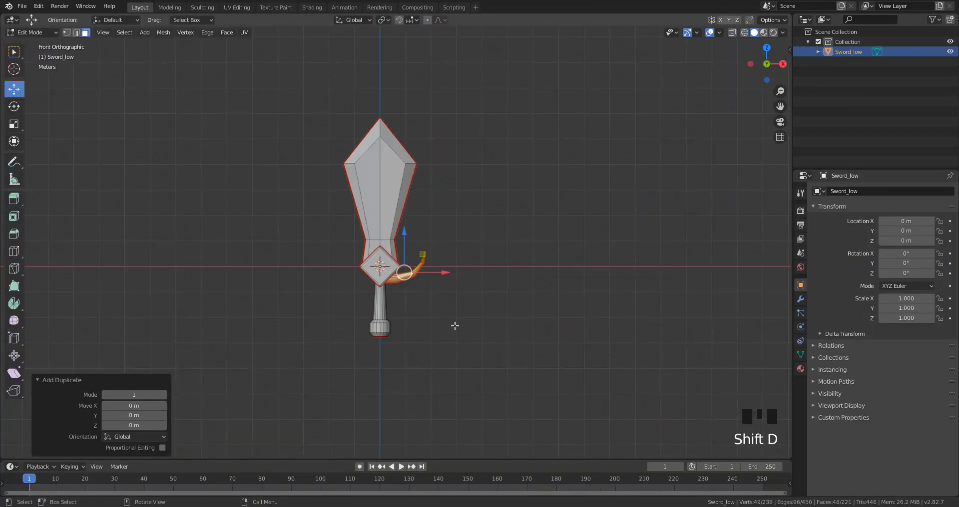
key(r)
key(z)
key(1)
key(8)
key(0)
key(Return)
key(z)
ctrl+middle_drag(385, 281, 385, 214)
drag(492, 245, 270, 252)
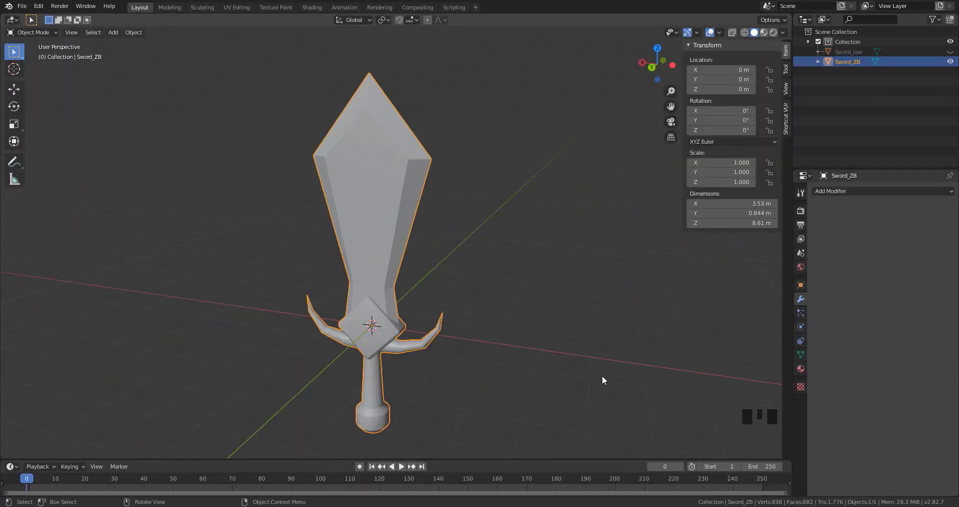
middle_drag(602, 381, 490, 321)
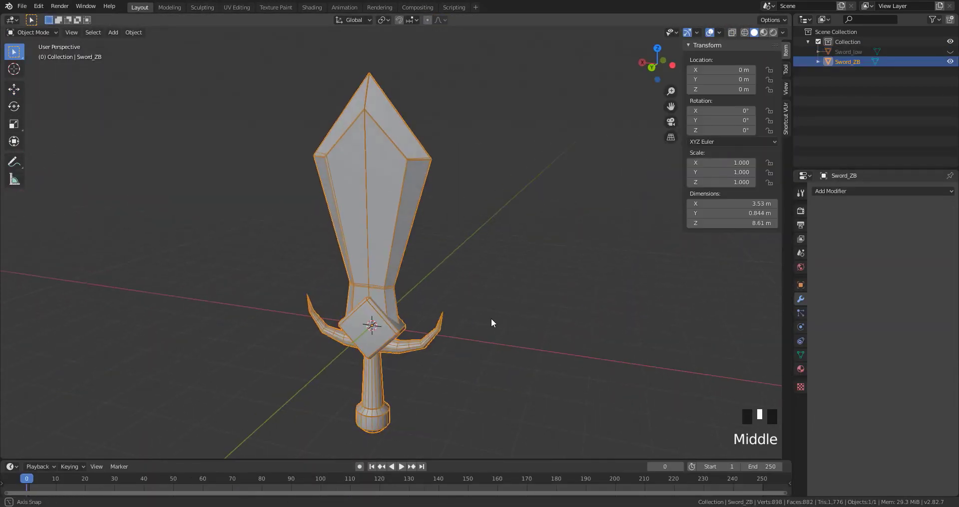
- Compare the low-poly sword with Sword_ZB by toggling their visibility and inspecting the model from several angles
click(951, 62)
click(950, 51)
click(950, 52)
shift+middle_drag(465, 210, 457, 145)
shift+middle_drag(449, 345, 424, 280)
key(q)
click(463, 340)
middle_drag(462, 341, 482, 277)
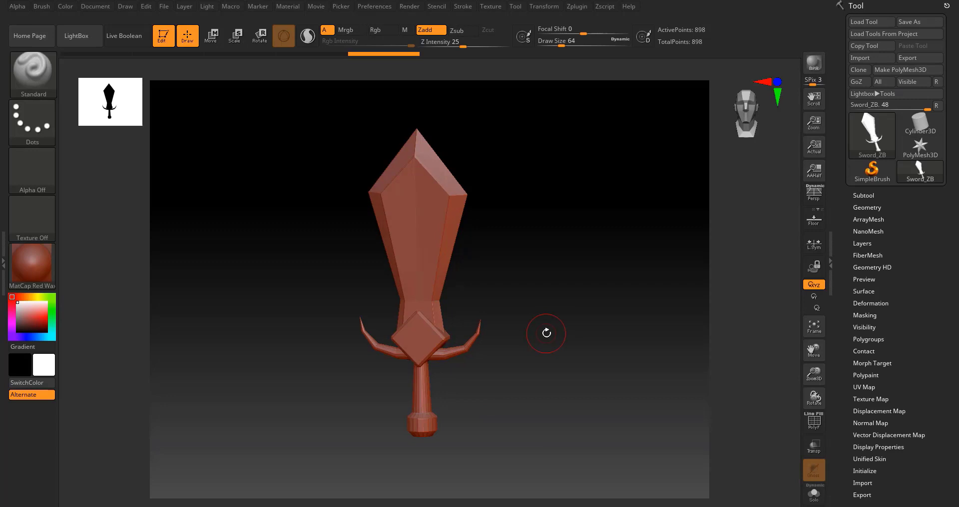
- Switch to ZBrush, split the imported sword into separate subtools and make the blade the active one
drag(546, 334, 539, 400)
click(863, 195)
click(857, 435)
click(870, 470)
click(724, 493)
alt+click(424, 259)
click(863, 195)
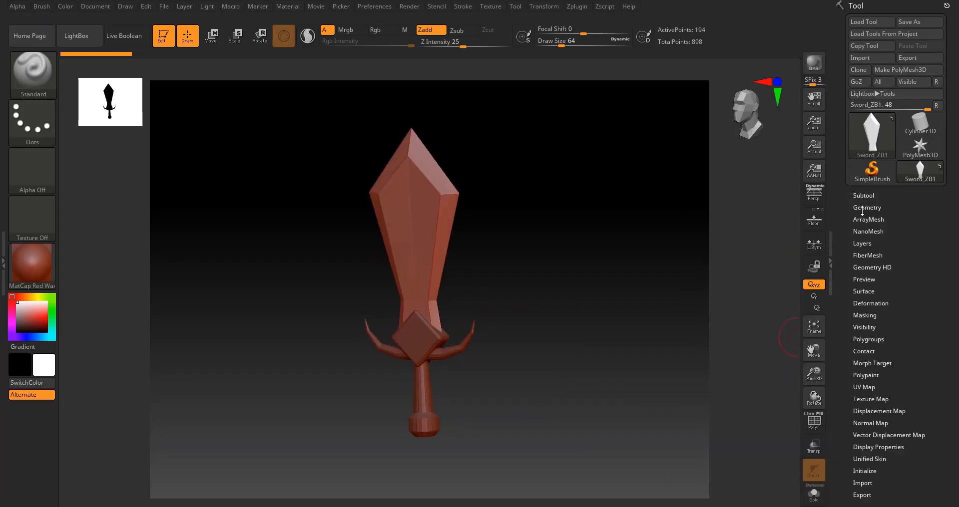
- Subdivide the blade with Smt off, turn Smt back on and keep dividing up to subdivision level 7
click(867, 208)
click(914, 290)
click(873, 297)
key(shift+f)
drag(574, 334, 531, 327)
click(914, 290)
click(879, 298)
key(shift+f)
- Try a Standard brush stroke on the blade with a draw size of 22 and undo it
key(space)
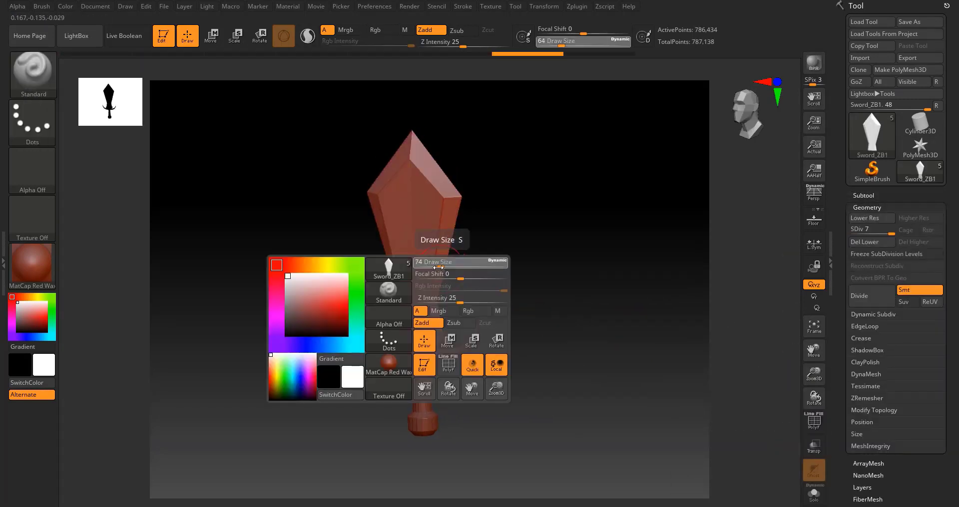
drag(442, 261, 432, 261)
drag(488, 273, 512, 270)
drag(407, 239, 423, 258)
key(ctrl+z)
drag(541, 305, 524, 306)
- Select the diamond guard and subdivide it to level 6, and make the crossguard spikes the active subtool
alt+click(417, 340)
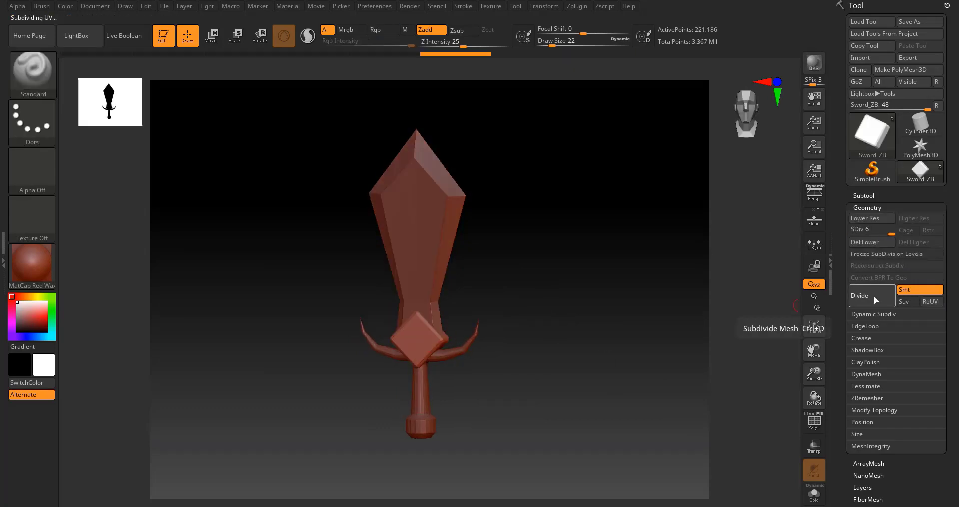
alt+click(463, 352)
click(864, 196)
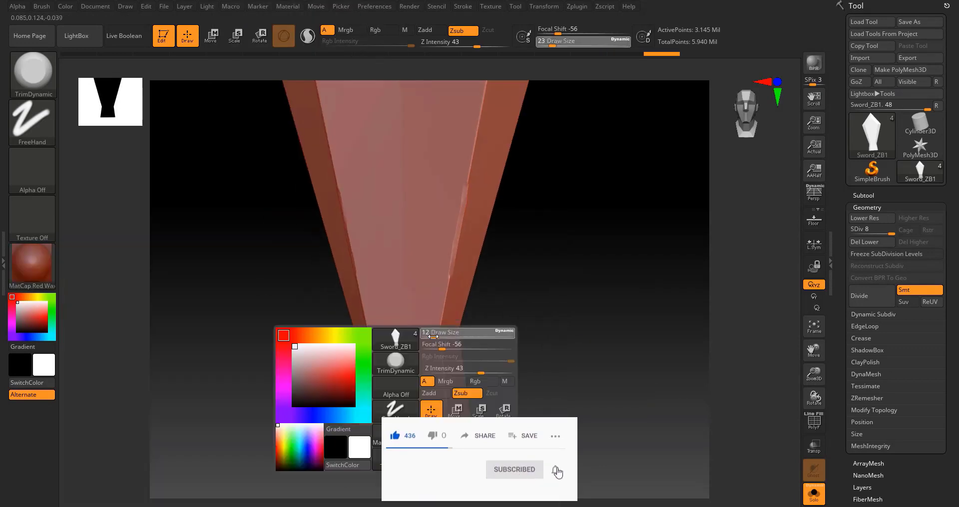
- Chip the blade's edges with TrimDynamic at draw size 12 and cut slash marks into its face with Orb_Slash03
drag(590, 349, 534, 351)
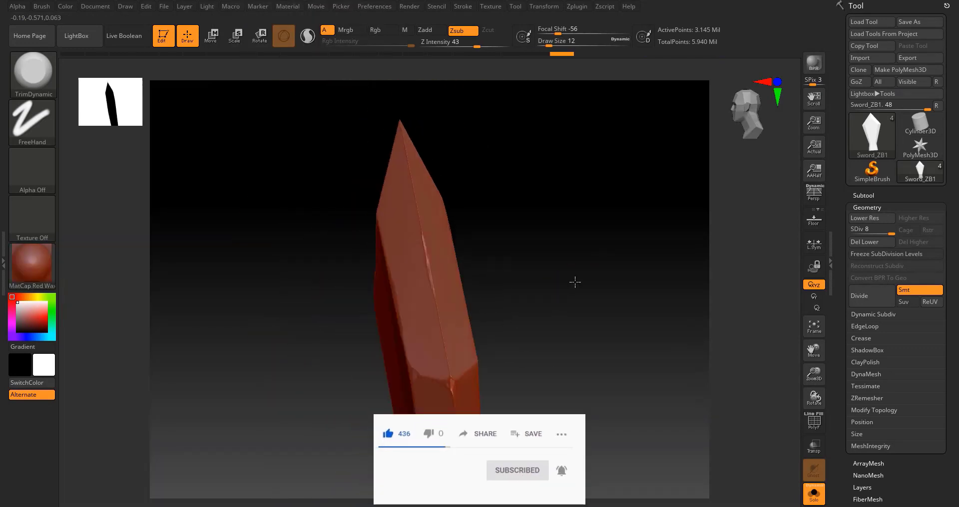
drag(575, 282, 537, 332)
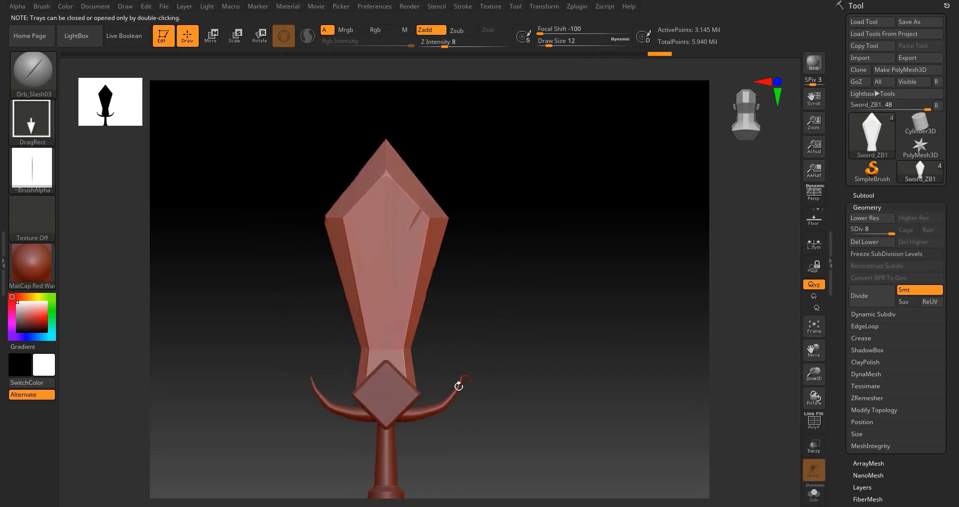
- Trim the diamond guard's front edges with TrimDynamic at draw size 7 and bevel its corners at draw size 8
key(space)
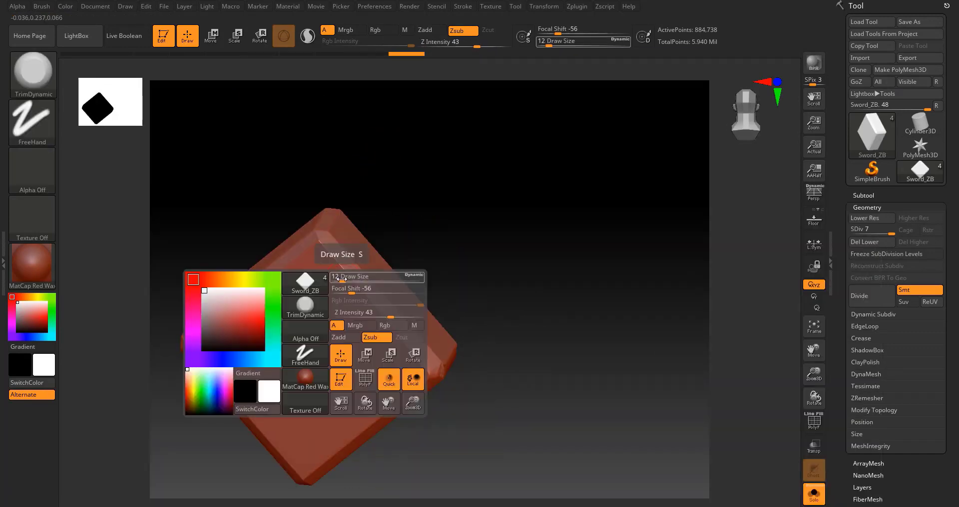
drag(346, 257, 300, 292)
right_drag(299, 292, 424, 304)
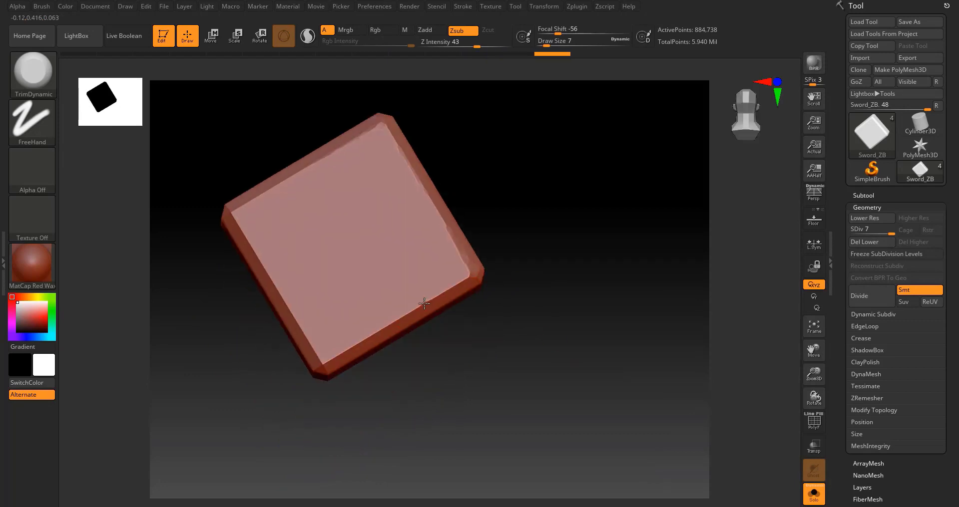
drag(458, 324, 445, 320)
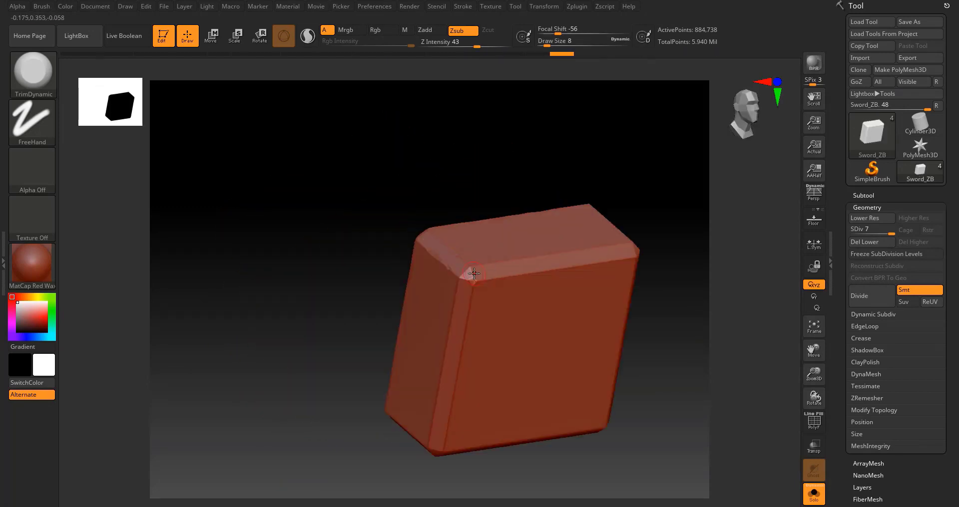
drag(332, 215, 424, 298)
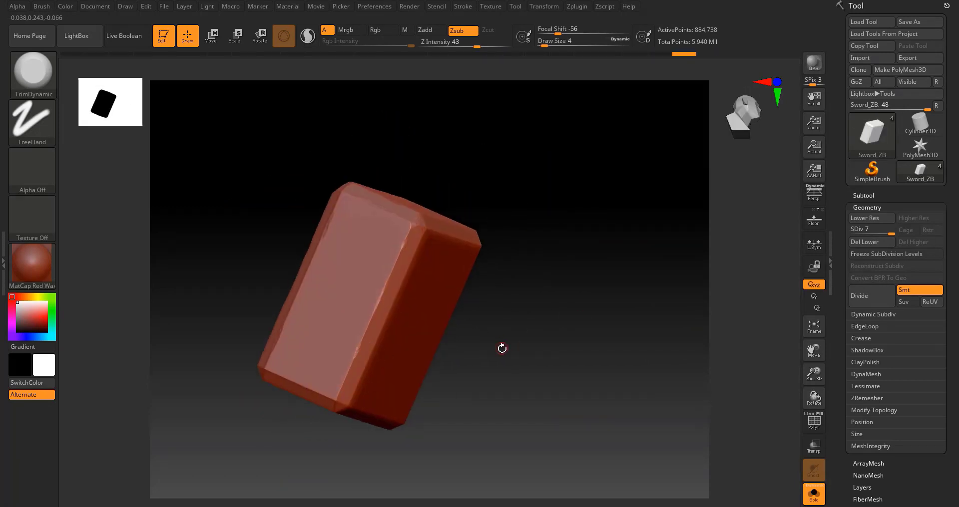
- Bevel the narrow side edges of the diamond guard with TrimDynamic at draw sizes of 4 and 3
drag(502, 349, 477, 286)
drag(310, 274, 385, 295)
mouse_move(306, 257)
mouse_down()
mouse_move(391, 272)
mouse_move(320, 404)
mouse_up()
drag(509, 325, 524, 392)
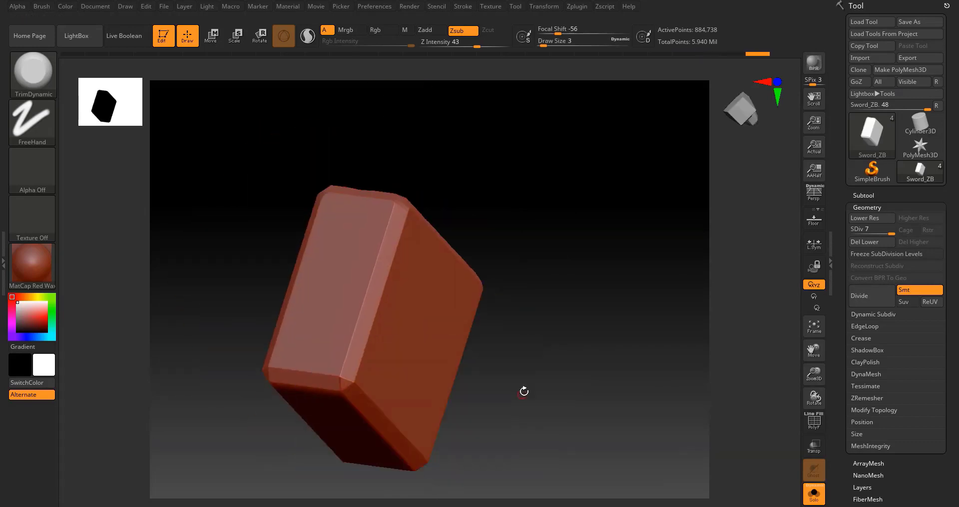
- Set the draw size to 6 and trim the diamond guard's edge between its broad face and side
key(space)
drag(405, 338, 410, 339)
drag(562, 342, 629, 338)
drag(499, 329, 565, 325)
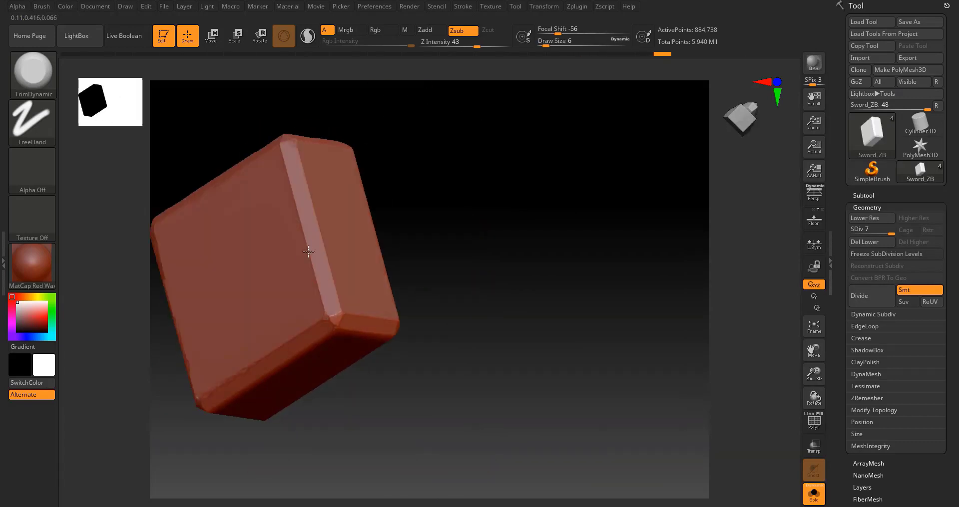
mouse_move(309, 251)
mouse_down()
mouse_move(507, 261)
mouse_move(377, 210)
mouse_move(601, 342)
mouse_move(155, 338)
mouse_move(516, 313)
mouse_move(584, 278)
mouse_move(366, 272)
mouse_up()
- Reduce the draw size to 4 and flatten more of the diamond guard's long edges with TrimDynamic
key(space)
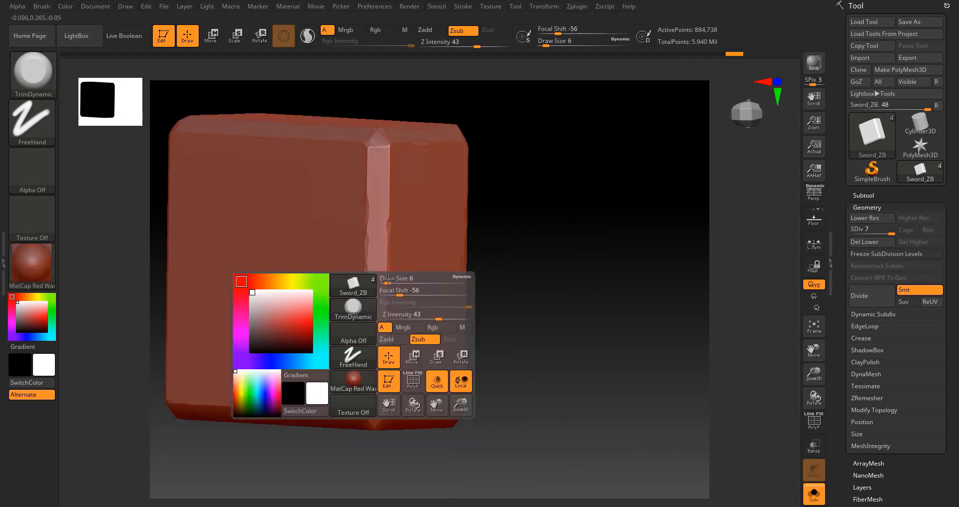
mouse_move(389, 193)
mouse_down()
mouse_move(449, 279)
mouse_move(567, 368)
mouse_move(321, 289)
mouse_move(418, 183)
mouse_up()
drag(296, 285, 419, 216)
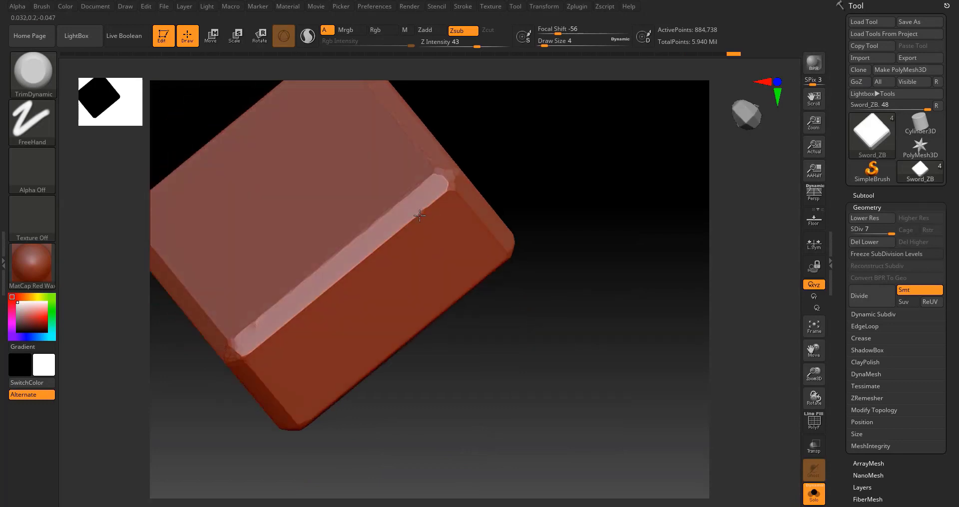
drag(339, 278, 364, 194)
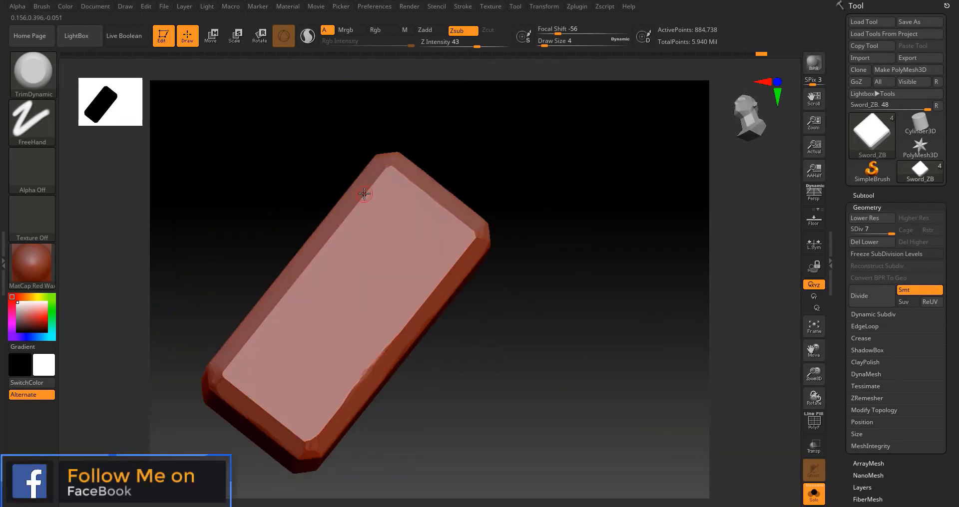
drag(294, 289, 399, 232)
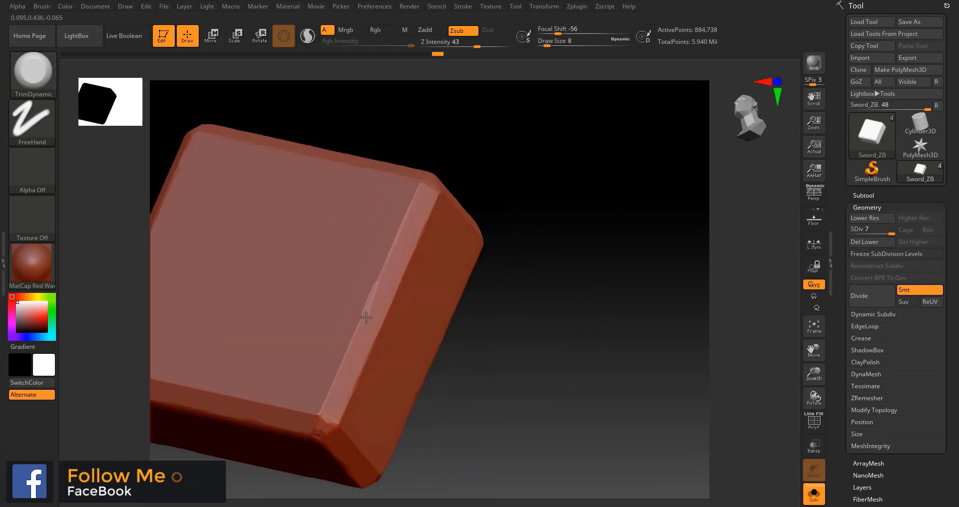
- Finish trimming the diamond guard's edges and cut a slash mark at subdivision level 8 with Orb_Slash02, Z Intensity 16
mouse_move(366, 317)
mouse_down()
mouse_move(502, 330)
mouse_move(524, 310)
mouse_up()
key(space)
drag(377, 333, 372, 332)
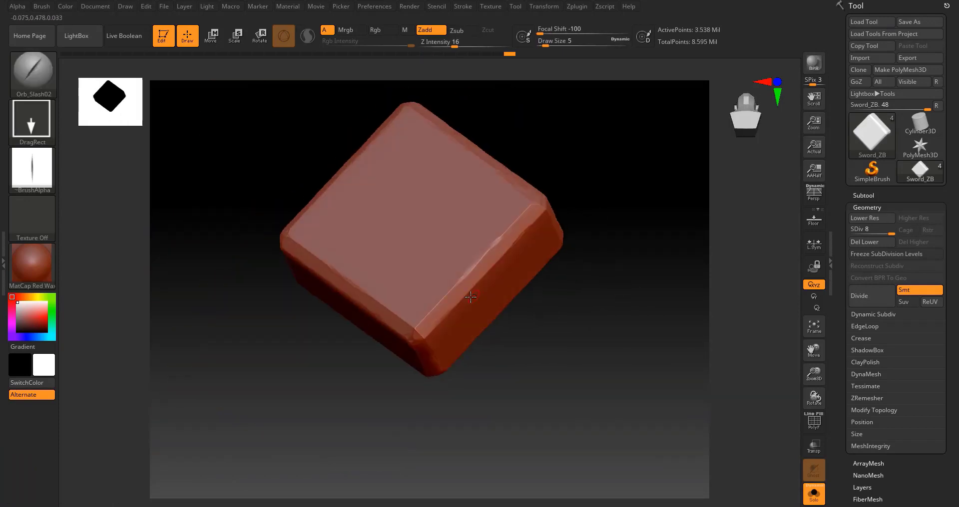
drag(471, 297, 586, 373)
- Make the crossguard spikes the active subtool for TrimDynamic sculpting and undo the last three edits
alt+click(458, 329)
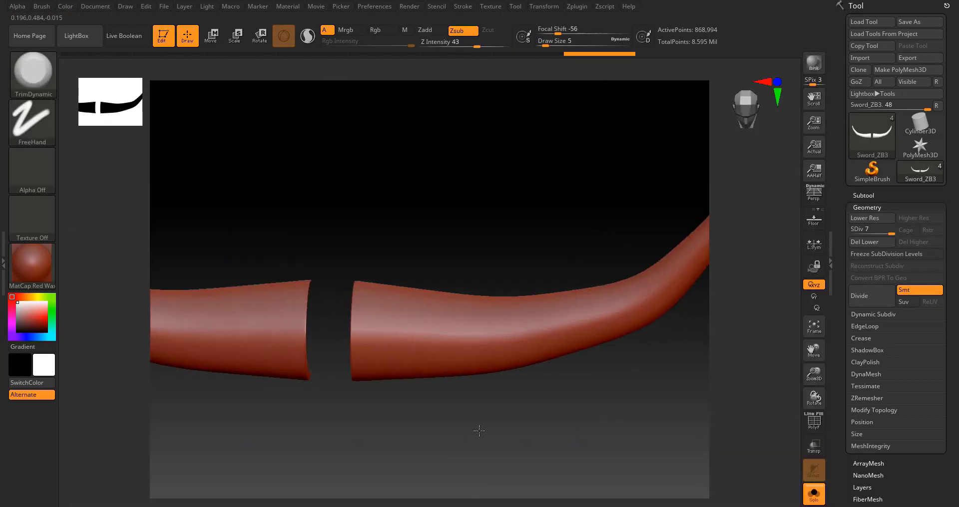
drag(525, 409, 564, 370)
key(ctrl+z)
key(ctrl+z)
key(ctrl+z)
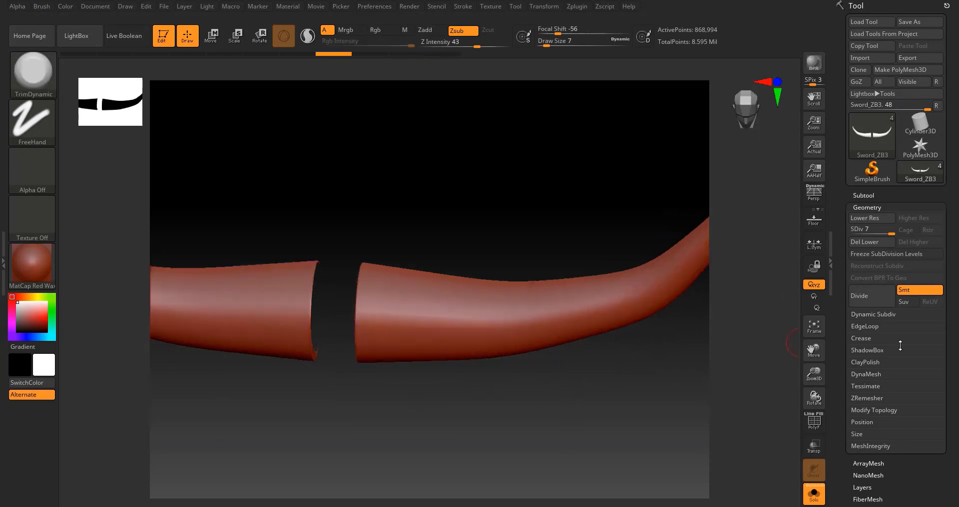
- Adjust the brush size, then trim and smooth the inner ends of the crossguard spikes with TrimDynamic
key(space)
drag(398, 354, 401, 354)
mouse_move(429, 424)
mouse_down()
mouse_move(427, 394)
mouse_move(380, 355)
mouse_up()
mouse_move(429, 379)
mouse_down()
mouse_move(429, 440)
mouse_move(394, 345)
mouse_up()
key(space)
click(399, 283)
mouse_move(389, 327)
shift+mouse_down()
mouse_move(406, 325)
mouse_move(456, 225)
mouse_move(488, 316)
mouse_move(390, 301)
shift+mouse_up()
key(space)
click(385, 271)
- Trim uneven facets along the curved length of the crossguard spikes with TrimDynamic, varying the draw size
drag(409, 357, 486, 375)
key(space)
click(519, 308)
mouse_move(534, 344)
mouse_down()
mouse_move(563, 374)
mouse_move(449, 380)
mouse_move(456, 340)
mouse_up()
key(space)
click(431, 350)
drag(474, 294, 508, 243)
mouse_move(555, 280)
mouse_down()
mouse_move(474, 244)
mouse_move(492, 272)
mouse_up()
mouse_move(519, 250)
mouse_down()
mouse_move(445, 228)
mouse_move(444, 260)
mouse_up()
drag(519, 260, 554, 250)
drag(458, 242, 462, 253)
drag(524, 260, 559, 249)
drag(471, 222, 470, 249)
- Make the handle the active subtool and show it alone in an upright view
mouse_move(539, 320)
alt+mouse_down()
mouse_move(520, 368)
mouse_move(552, 383)
alt+mouse_up()
click(524, 343)
alt+click(392, 400)
click(531, 429)
alt+drag(532, 445, 541, 342)
key(p)
key(p)
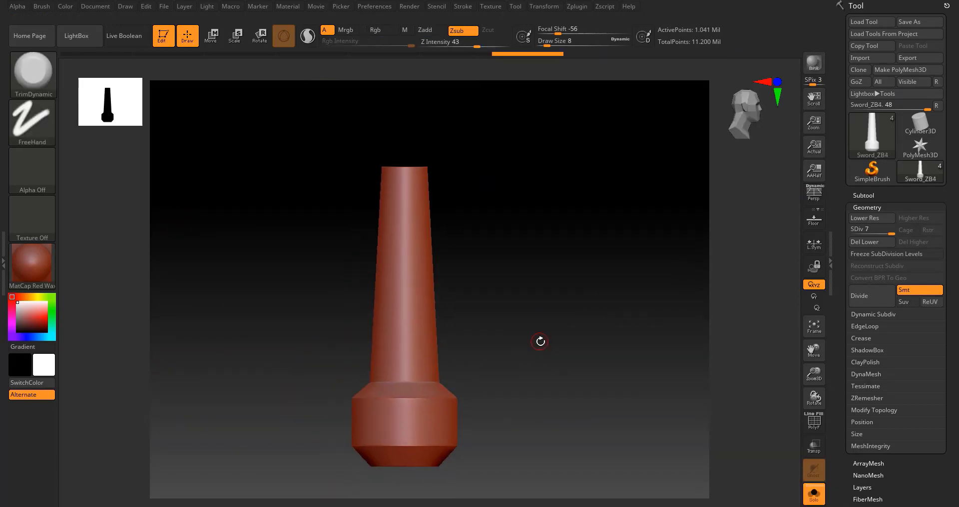
- Try masking a band around the upper handle, and subdivide the handle to level 8
ctrl+drag(445, 232, 445, 233)
alt+drag(519, 250, 508, 310)
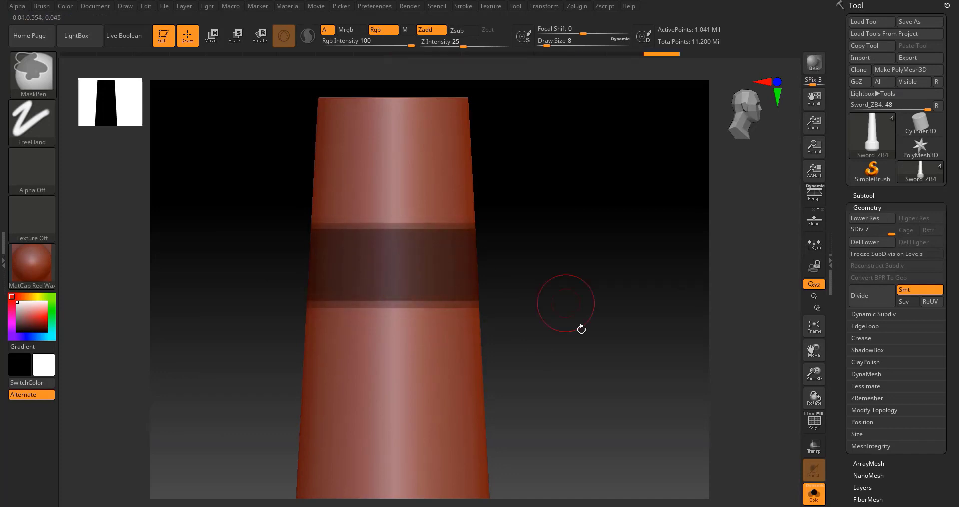
alt+drag(581, 330, 564, 260)
ctrl+drag(310, 293, 382, 320)
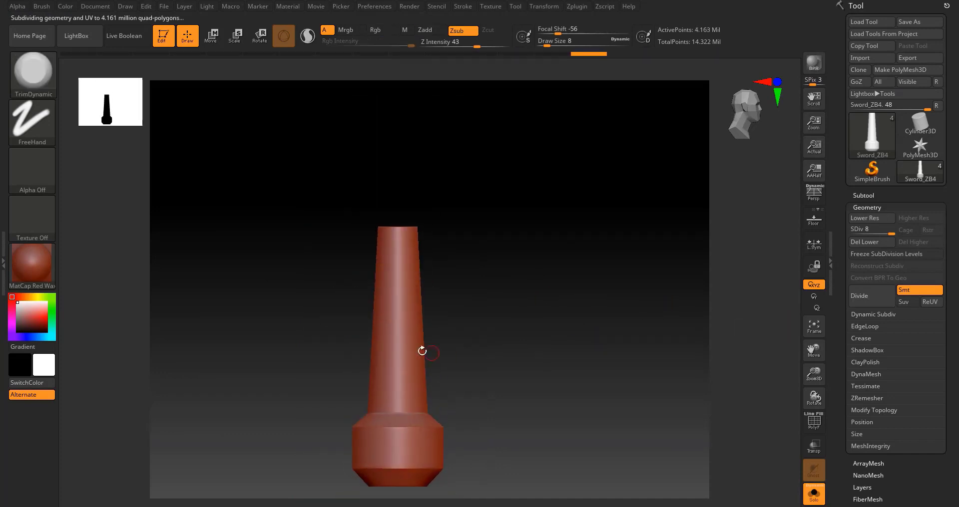
- Mask three stacked bands around the handle with narrow gaps between them, isolate the handle and invert the mask
ctrl+drag(439, 279, 440, 279)
click(579, 354)
drag(582, 355, 509, 352)
ctrl+drag(323, 278, 292, 295)
ctrl+drag(312, 284, 413, 310)
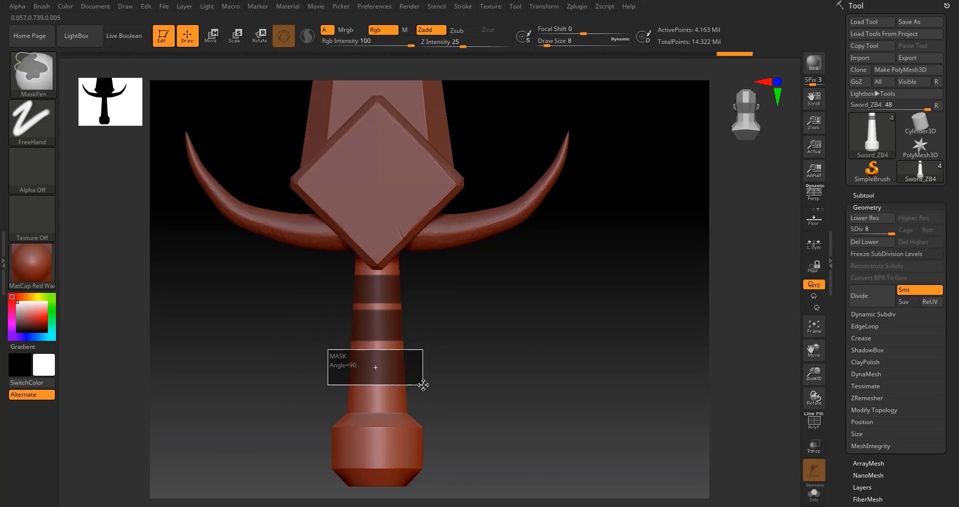
ctrl+drag(423, 379, 425, 380)
click(814, 493)
ctrl+click(514, 364)
drag(559, 370, 536, 367)
- Apply the Inflate deformation to the three unmasked handle bands so they stand out as raised wraps
click(867, 208)
click(870, 303)
drag(948, 449, 949, 249)
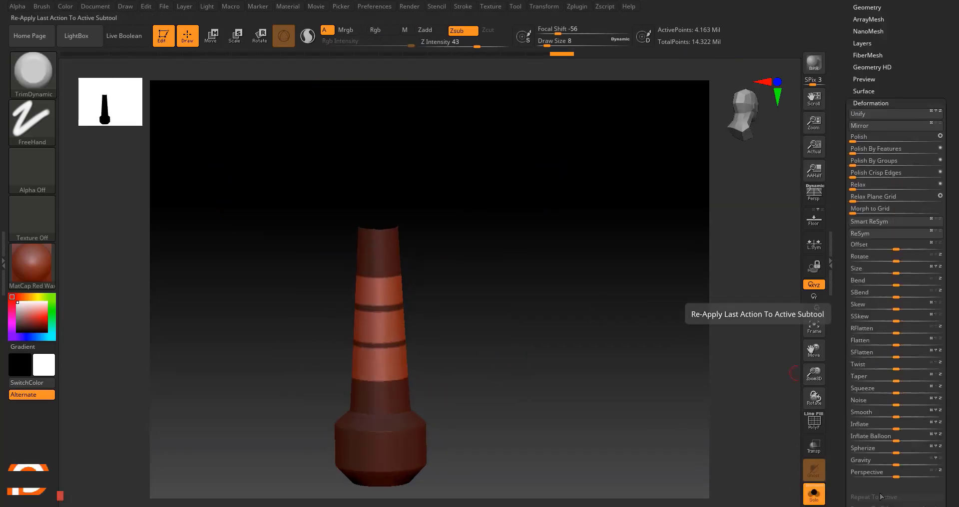
key(Return)
drag(582, 361, 534, 357)
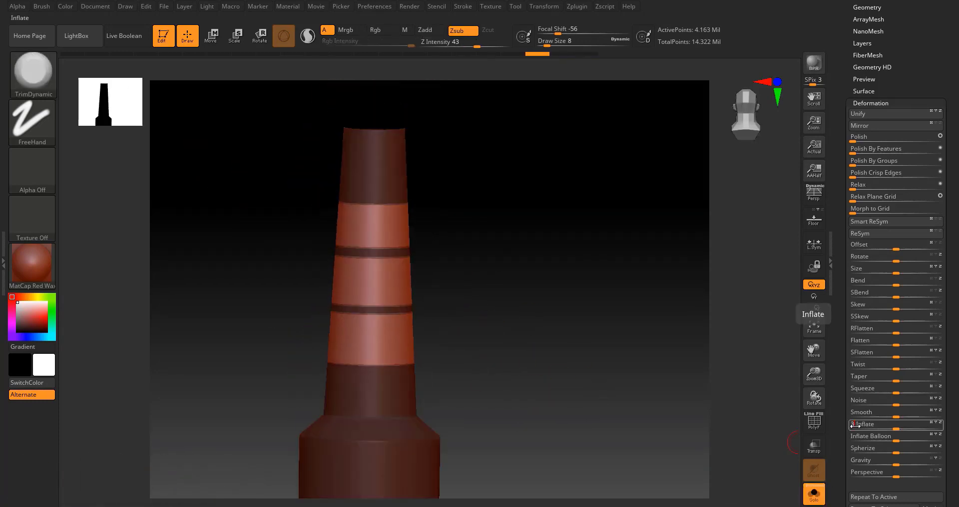
key(Return)
- Trim the pommel's upper rim with the TrimDynamic brush at draw size 8, working around the handle
drag(503, 335, 532, 355)
mouse_move(532, 356)
mouse_down()
mouse_move(502, 368)
mouse_move(505, 338)
mouse_move(536, 359)
mouse_move(497, 370)
mouse_move(522, 395)
mouse_up()
drag(554, 345, 589, 357)
drag(459, 401, 499, 386)
drag(574, 349, 615, 370)
drag(516, 371, 544, 347)
mouse_move(600, 240)
mouse_down()
mouse_move(585, 220)
mouse_move(599, 200)
mouse_move(571, 195)
mouse_move(670, 357)
mouse_move(635, 319)
mouse_up()
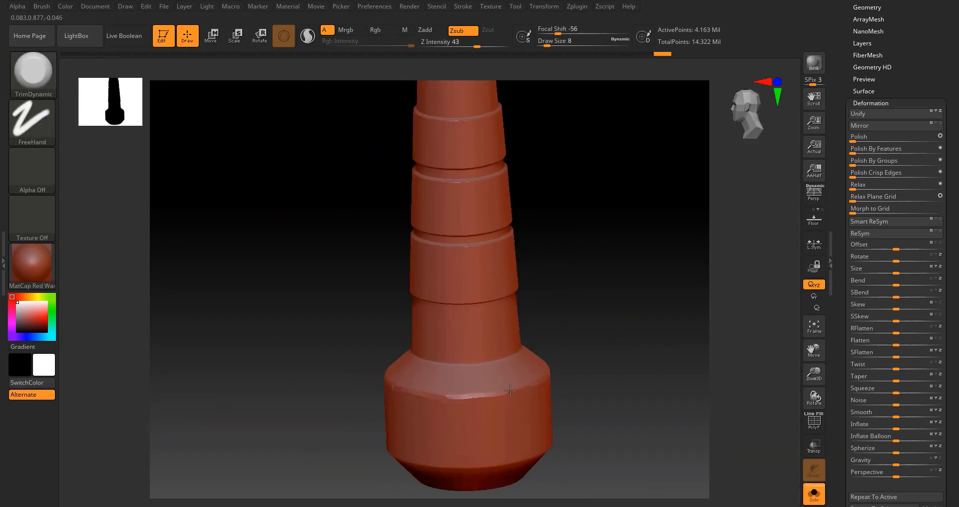
- Continue chipping the pommel's rims from several sides with TrimDynamic, reducing the draw size to 6
drag(430, 452, 469, 457)
alt+drag(589, 379, 559, 400)
drag(320, 382, 369, 382)
drag(575, 389, 609, 380)
drag(509, 360, 544, 363)
drag(574, 439, 524, 430)
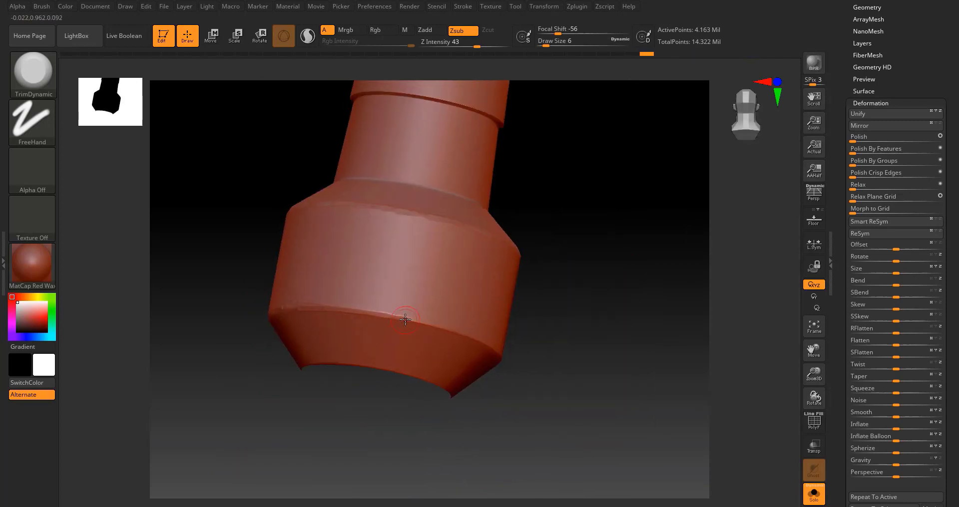
- Trim the pommel's lower rim all the way around with TrimDynamic at draw size 6
drag(406, 318, 435, 324)
drag(539, 399, 510, 370)
drag(400, 280, 440, 300)
mouse_move(529, 395)
mouse_down()
mouse_move(564, 369)
mouse_move(609, 399)
mouse_up()
drag(464, 369, 536, 432)
mouse_move(599, 425)
mouse_down()
mouse_move(624, 379)
mouse_move(551, 323)
mouse_up()
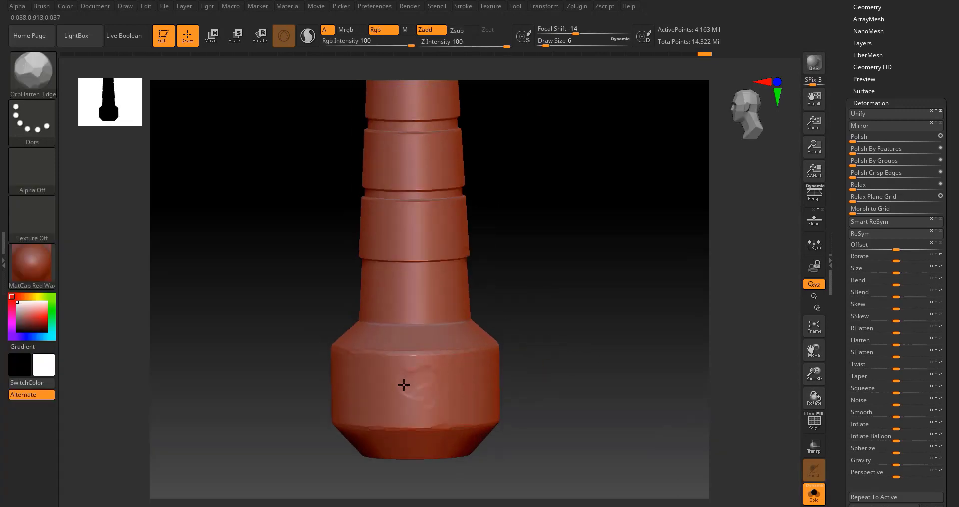
- Flatten rough facets into the pommel's side wall with OrbFlatten_Edge at draw size 13 and Z Intensity 27
key(space)
drag(500, 351, 506, 350)
drag(409, 372, 420, 389)
key(space)
mouse_move(492, 388)
mouse_down()
mouse_move(451, 388)
mouse_move(429, 414)
mouse_up()
drag(585, 376, 354, 370)
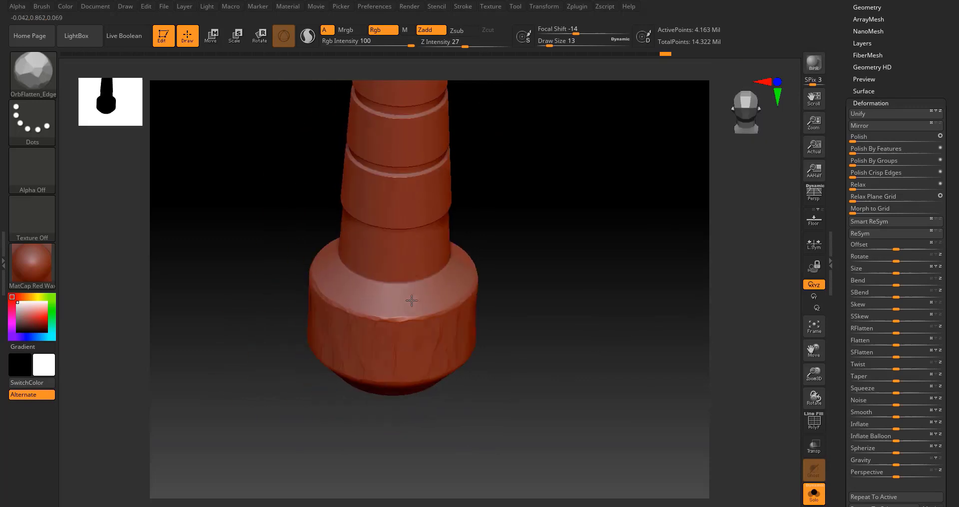
- Mask the handle section just above the pommel and facet the pommel's sloped shoulder with OrbFlatten_Edge at draw size 7
drag(535, 365, 632, 269)
ctrl+drag(181, 152, 604, 313)
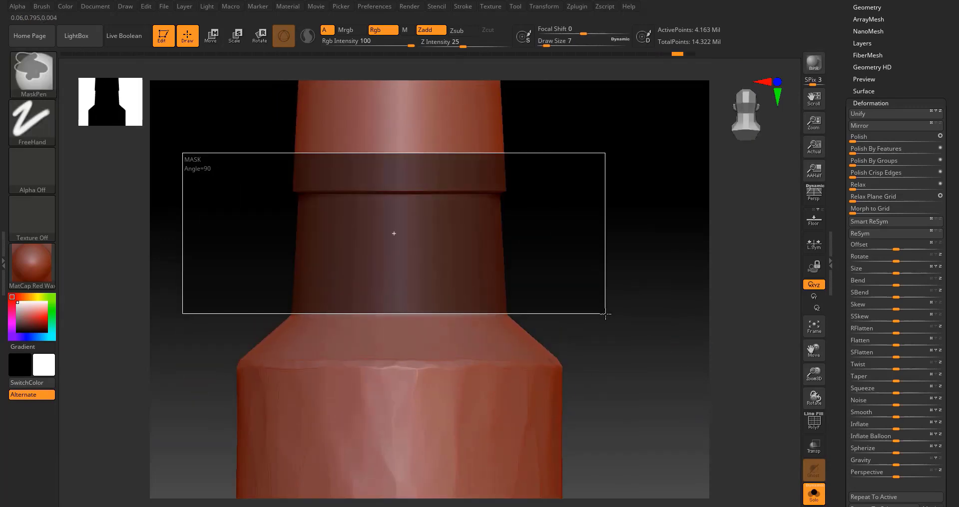
drag(649, 280, 669, 345)
mouse_move(579, 294)
mouse_down()
mouse_move(614, 250)
mouse_move(554, 374)
mouse_up()
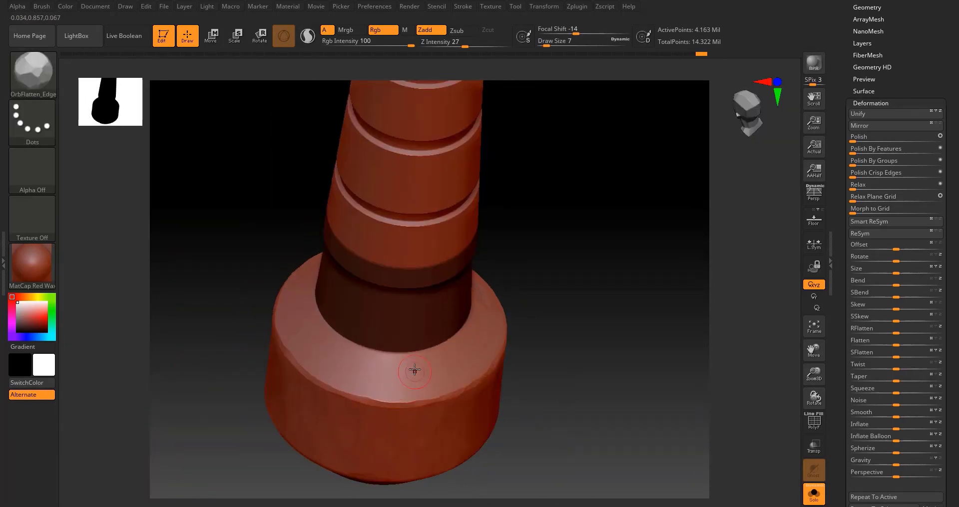
mouse_move(317, 345)
mouse_down()
mouse_move(488, 357)
mouse_move(322, 325)
mouse_move(496, 346)
mouse_move(563, 303)
mouse_move(584, 319)
mouse_up()
- Mask the pommel's main body and facet its lower bevel with OrbFlatten_Edge at draw size 7
ctrl+drag(189, 210, 715, 376)
drag(564, 424, 250, 344)
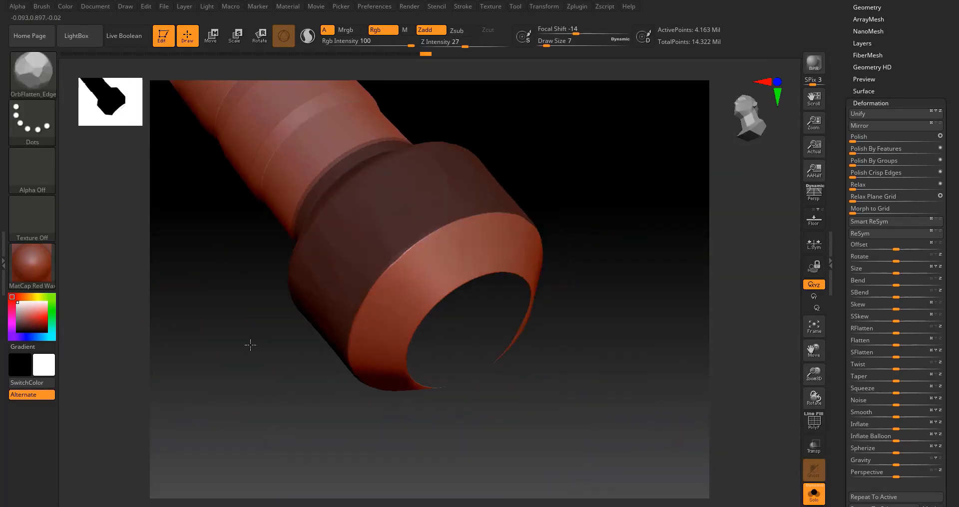
drag(372, 345, 368, 278)
mouse_move(530, 279)
mouse_down()
mouse_move(608, 241)
mouse_move(614, 300)
mouse_move(529, 260)
mouse_up()
- Mask the pommel and flatten facets into the handle section between it and the lowest wrap
ctrl+drag(495, 236, 578, 336)
alt+drag(470, 426, 432, 369)
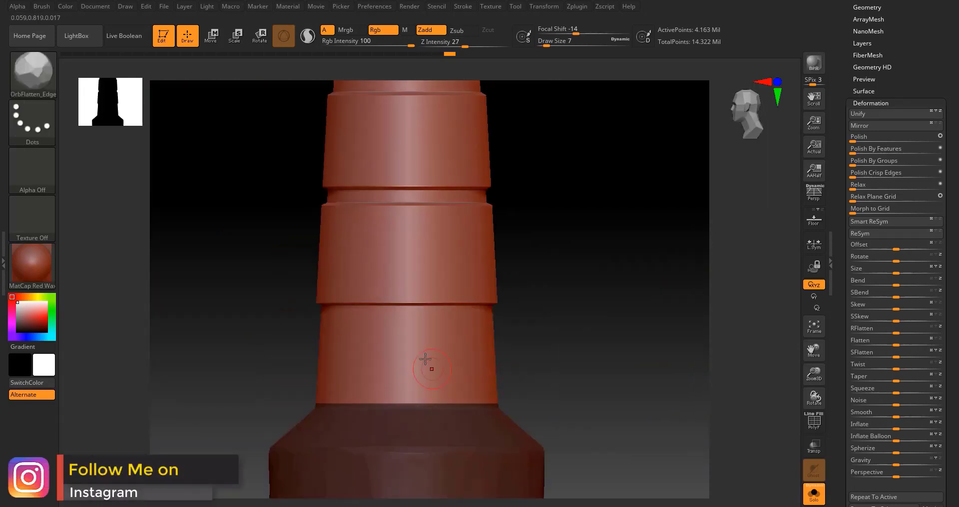
drag(270, 320, 350, 320)
drag(345, 325, 343, 363)
drag(504, 279, 395, 250)
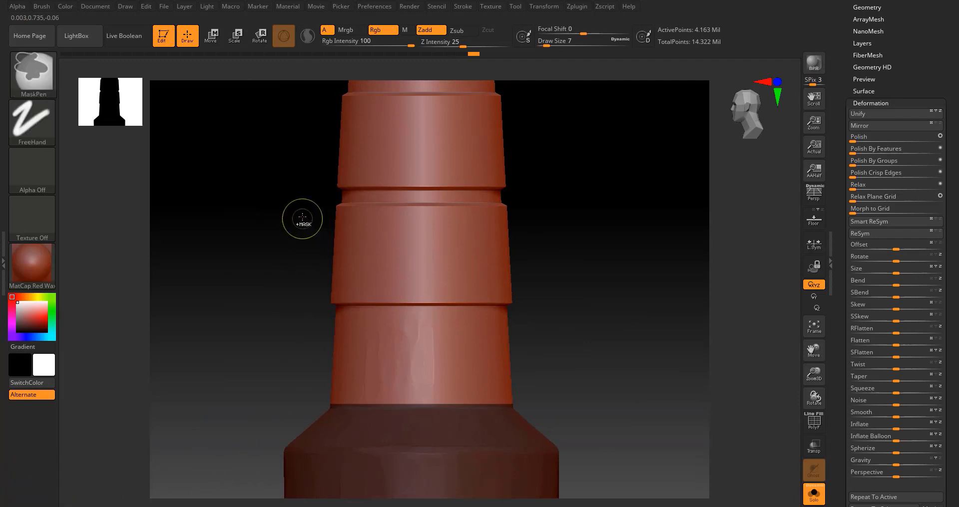
- Mask the lowest handle wrap and extend the OrbFlatten_Edge facets around the section beneath it
ctrl+drag(583, 304, 582, 304)
alt+drag(471, 365, 553, 360)
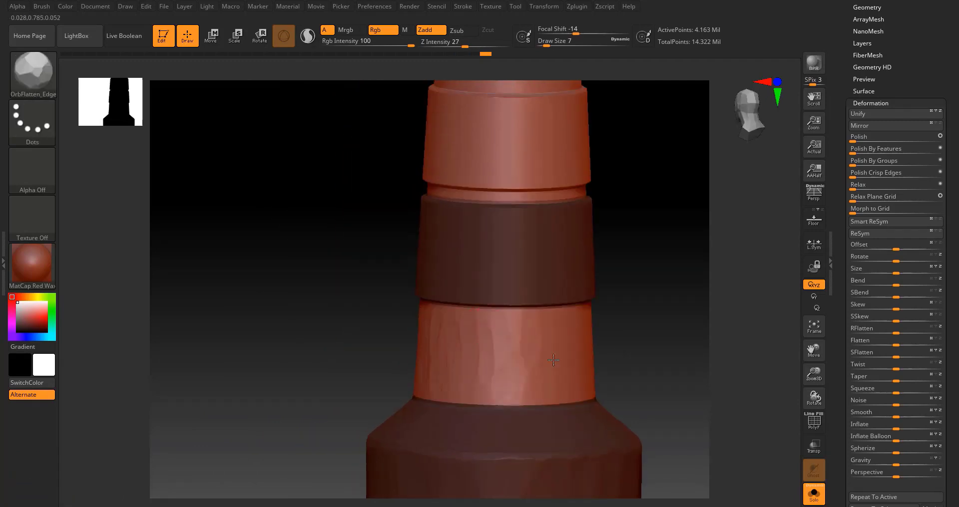
mouse_move(562, 364)
right_down()
mouse_move(510, 338)
mouse_move(526, 358)
right_up()
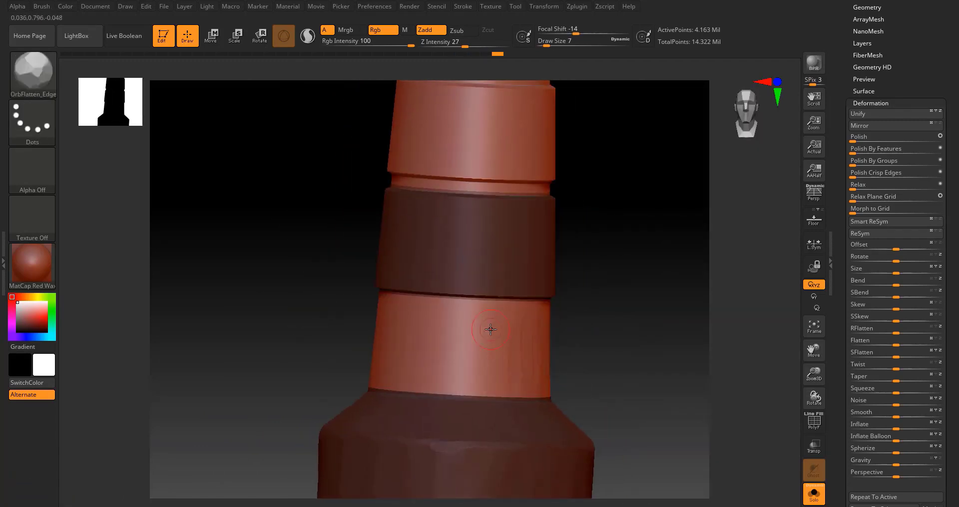
right_drag(490, 330, 622, 301)
shift+right_drag(371, 355, 546, 317)
- Mask the handle wraps and flatten facets into the narrow grooves between them with OrbFlatten_Edge at draw size 3
ctrl+drag(308, 267, 475, 313)
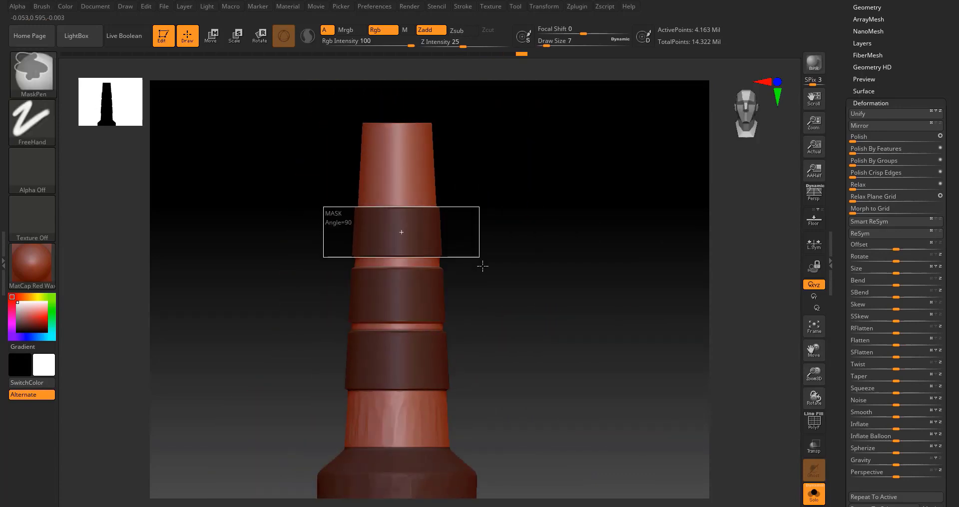
mouse_move(533, 296)
right_down()
mouse_move(582, 271)
mouse_move(552, 346)
right_up()
right_click(411, 387)
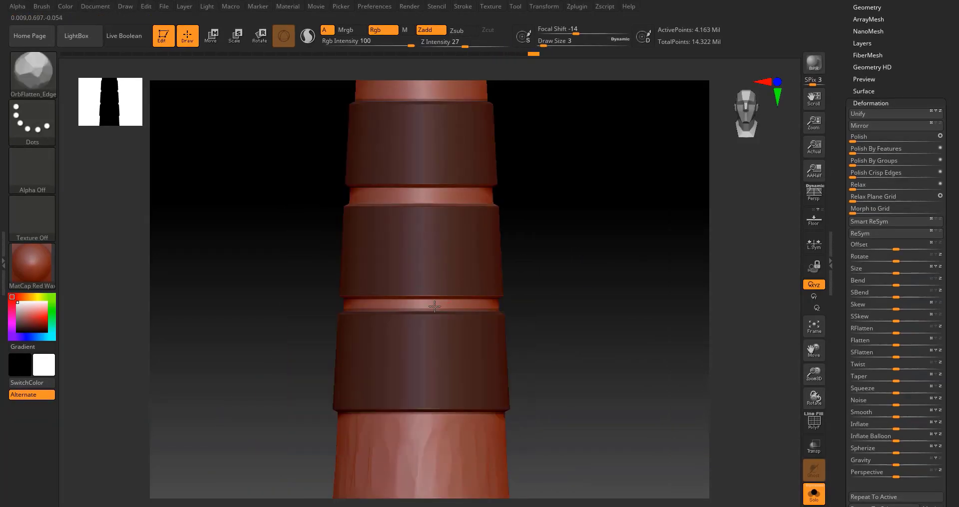
mouse_move(434, 307)
right_down()
mouse_move(561, 298)
mouse_move(540, 340)
right_up()
right_drag(404, 315, 377, 321)
drag(377, 321, 610, 319)
right_drag(610, 319, 560, 315)
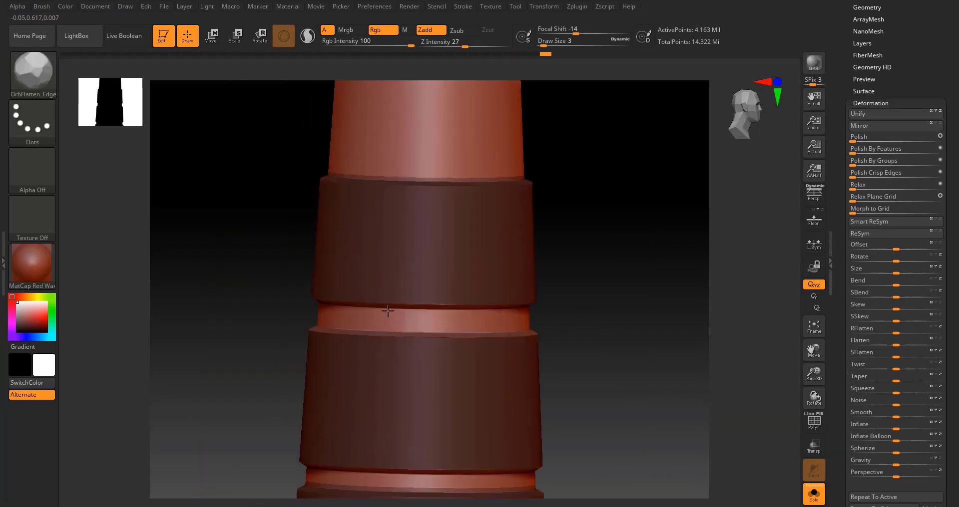
mouse_move(388, 311)
right_down()
mouse_move(424, 299)
mouse_move(420, 284)
right_up()
drag(456, 306, 574, 309)
mouse_move(575, 310)
right_down()
mouse_move(634, 283)
mouse_move(549, 280)
right_up()
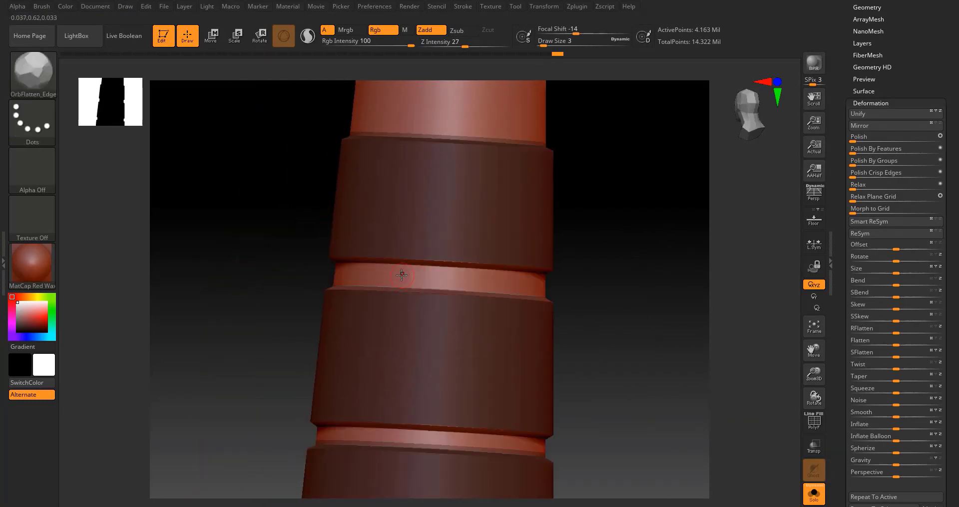
mouse_move(401, 274)
right_down()
mouse_move(364, 276)
mouse_move(428, 278)
mouse_move(544, 347)
mouse_move(555, 272)
mouse_move(539, 320)
right_up()
- Facet the top handle section above the wraps with OrbFlatten_Edge at draw size 7
key(space)
drag(504, 317, 492, 317)
mouse_move(663, 323)
ctrl+right_down()
mouse_move(558, 298)
mouse_move(562, 360)
ctrl+right_up()
drag(421, 242, 433, 332)
right_drag(534, 315, 564, 316)
drag(411, 256, 413, 319)
right_drag(544, 315, 589, 319)
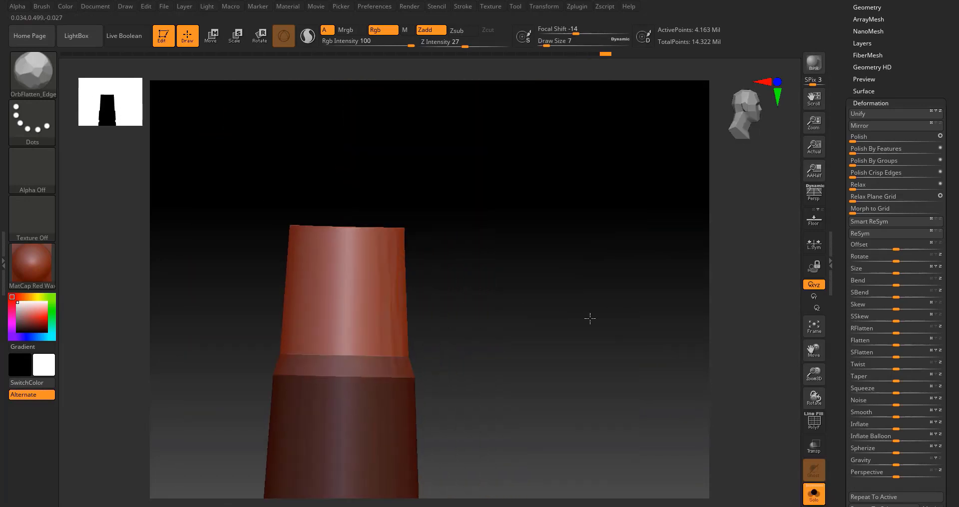
drag(347, 250, 348, 319)
mouse_move(504, 319)
right_down()
mouse_move(525, 323)
mouse_move(399, 314)
right_up()
drag(274, 250, 263, 293)
right_drag(263, 293, 313, 300)
shift+drag(313, 299, 294, 334)
right_drag(379, 314, 473, 304)
- Clear the handle's mask and bring the whole sword back into display
ctrl+drag(473, 304, 487, 316)
mouse_move(482, 312)
ctrl+right_down()
mouse_move(424, 269)
mouse_move(394, 263)
mouse_move(468, 268)
mouse_move(586, 304)
mouse_move(564, 268)
ctrl+right_up()
key(alt+s)
right_drag(565, 299, 564, 332)
mouse_move(565, 332)
ctrl+right_down()
mouse_move(598, 375)
mouse_move(631, 323)
mouse_move(486, 349)
ctrl+right_up()
- Select the blade and cut a diagonal slash near its lower end with the Orb_Slash02 brush
alt+click(356, 320)
key(b)
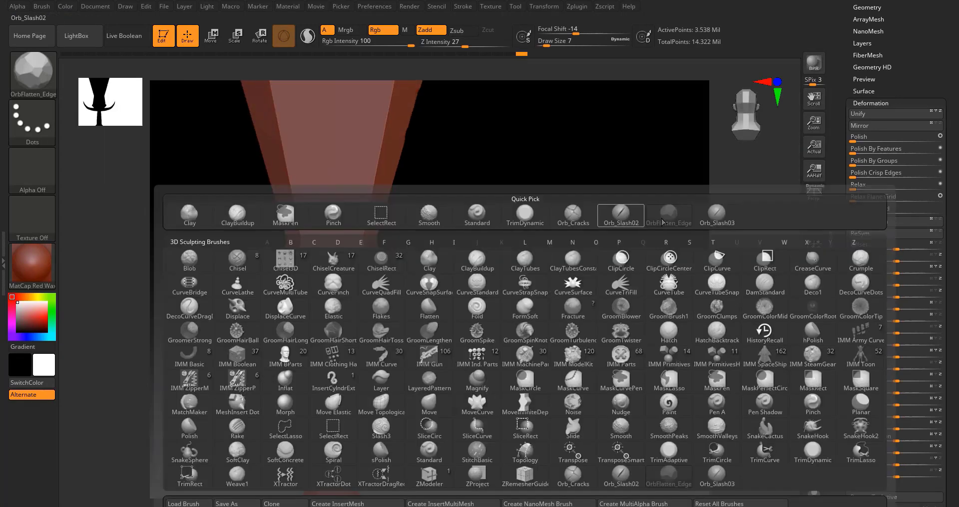
click(621, 214)
drag(348, 291, 335, 323)
mouse_move(335, 323)
right_down()
mouse_move(534, 364)
mouse_move(466, 368)
mouse_move(323, 330)
right_up()
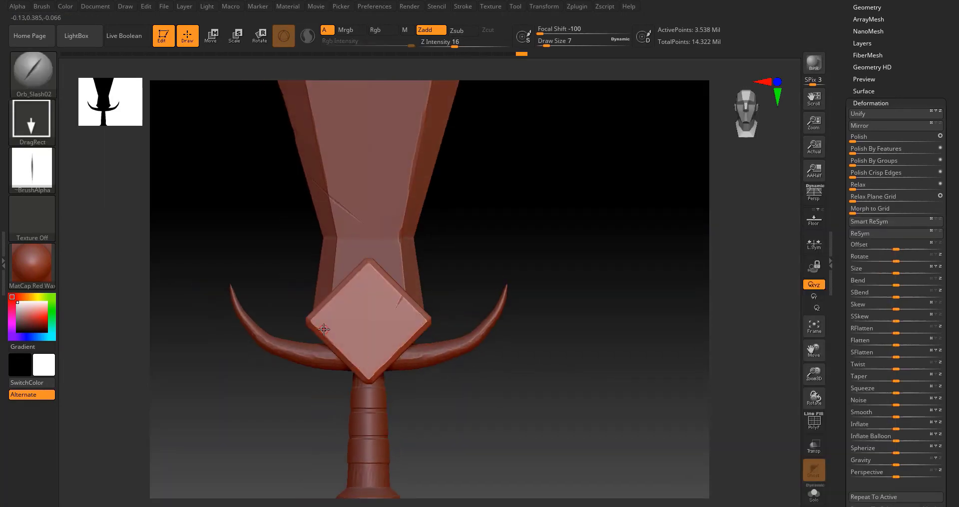
right_drag(390, 390, 512, 382)
ctrl+right_drag(512, 382, 519, 335)
click(870, 104)
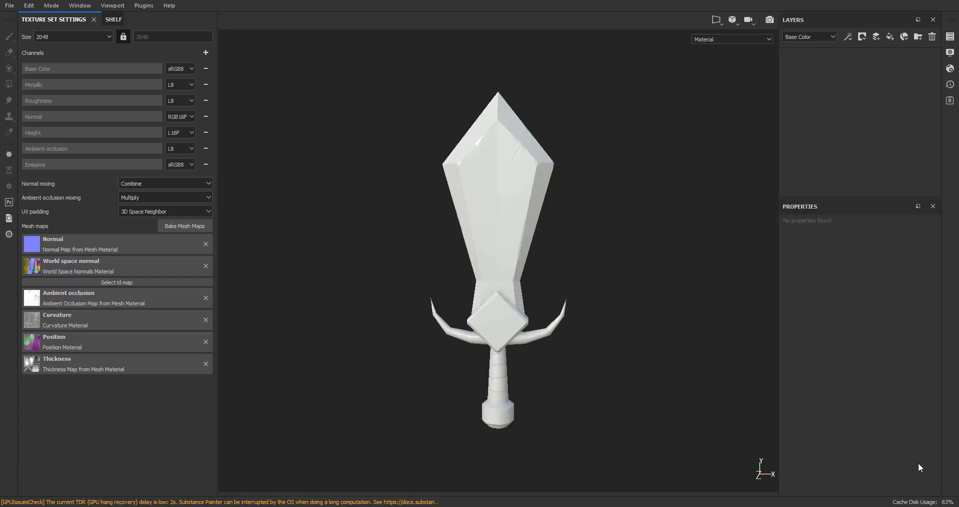
- Switch to Substance Painter and set the Metal fill layer's base color to grey
scroll(571, 294, up, 3)
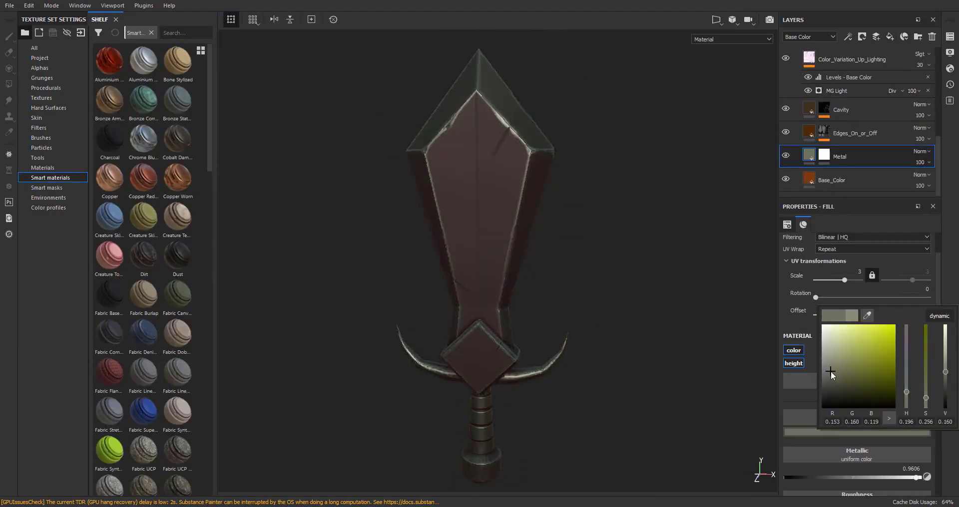
drag(826, 371, 832, 371)
mouse_move(609, 319)
alt+mouse_down()
mouse_move(644, 321)
mouse_move(620, 309)
alt+mouse_up()
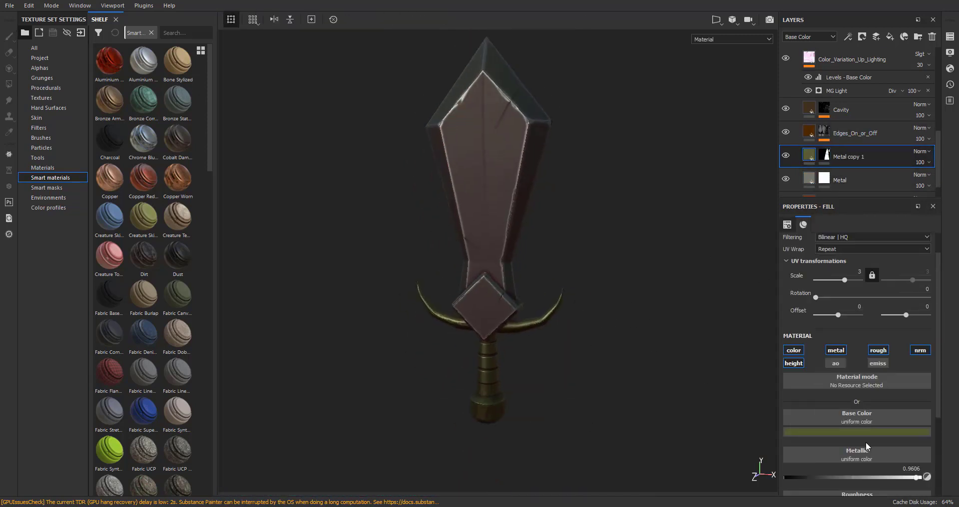
- Set the base color of Metal copy 1 to grey and of Metal copy 2 to golden yellow
click(865, 433)
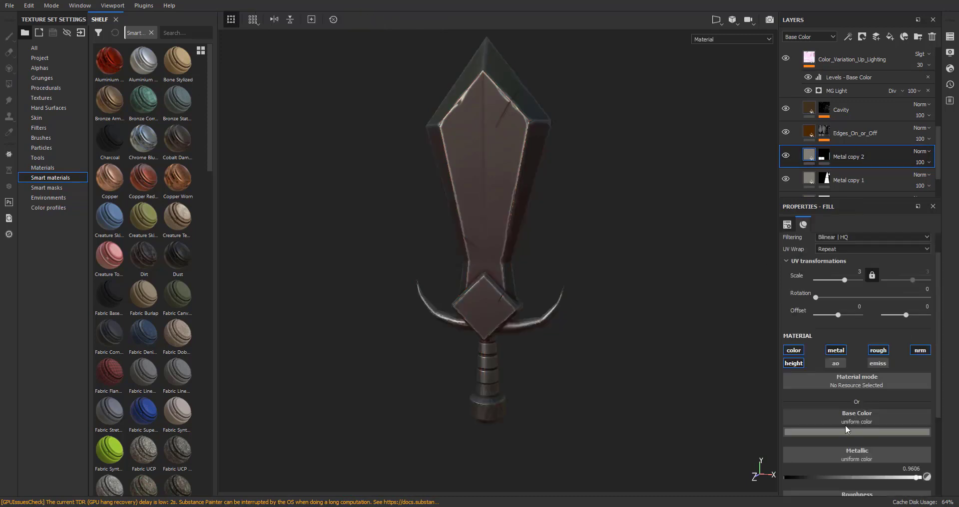
click(857, 433)
click(877, 330)
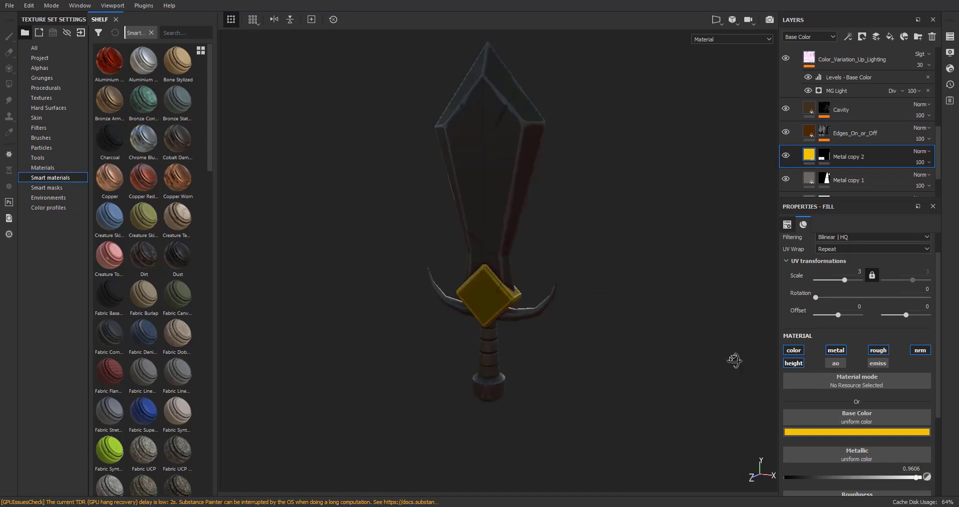
alt+drag(734, 361, 558, 326)
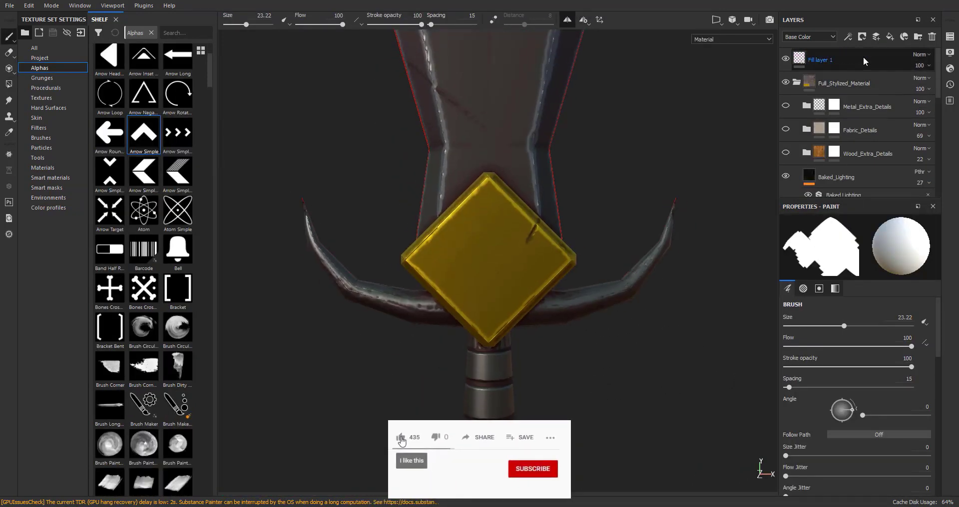
- Duplicate Fill layer 1 and set the masked copy's emissive color to cyan
click(863, 61)
key(ctrl+d)
click(844, 60)
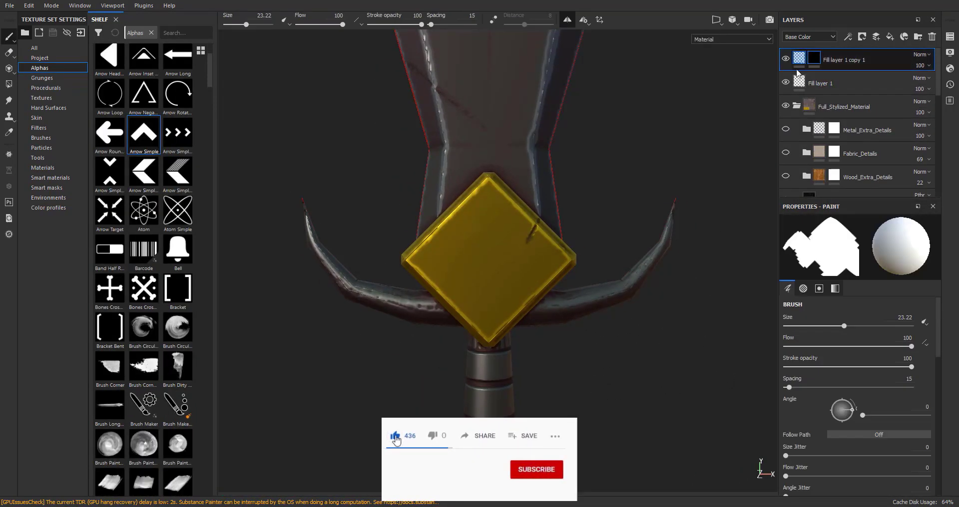
click(799, 58)
click(856, 381)
click(907, 443)
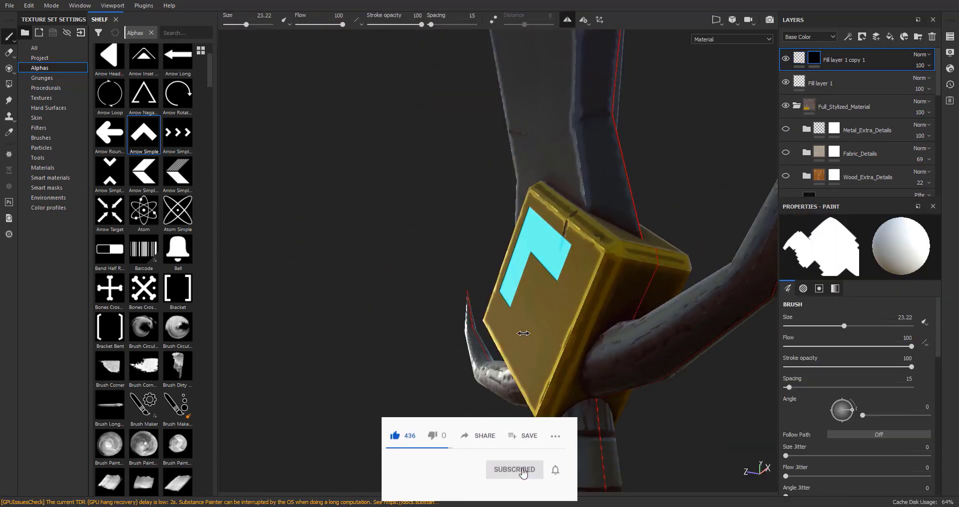
- Stamp the Arrow Simple alpha on the diamond's upper half and, at a 180° angle, on its lower half
alt+shift+drag(524, 334, 609, 366)
alt+right_drag(609, 366, 644, 394)
alt+middle_drag(644, 394, 501, 329)
click(924, 407)
text(180)
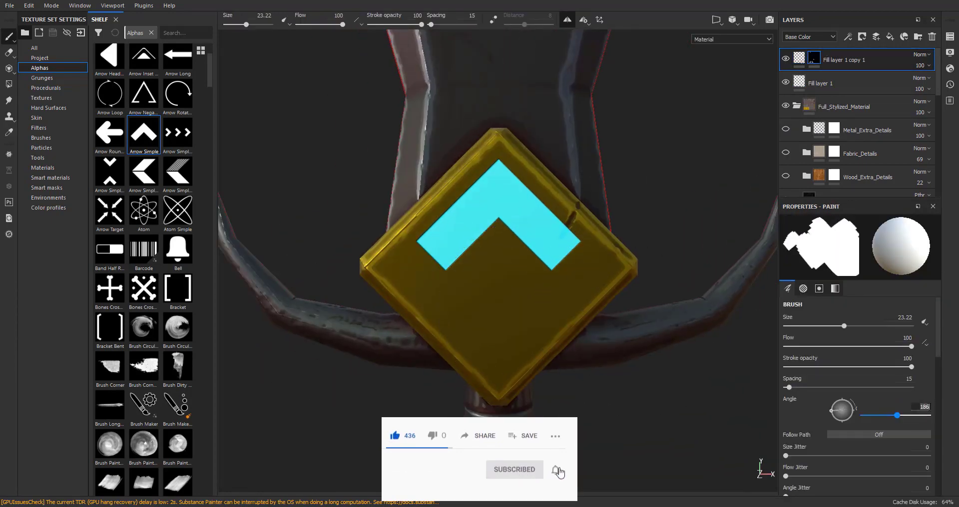
key(Return)
click(498, 322)
alt+right_drag(639, 421, 564, 348)
alt+drag(644, 349, 562, 344)
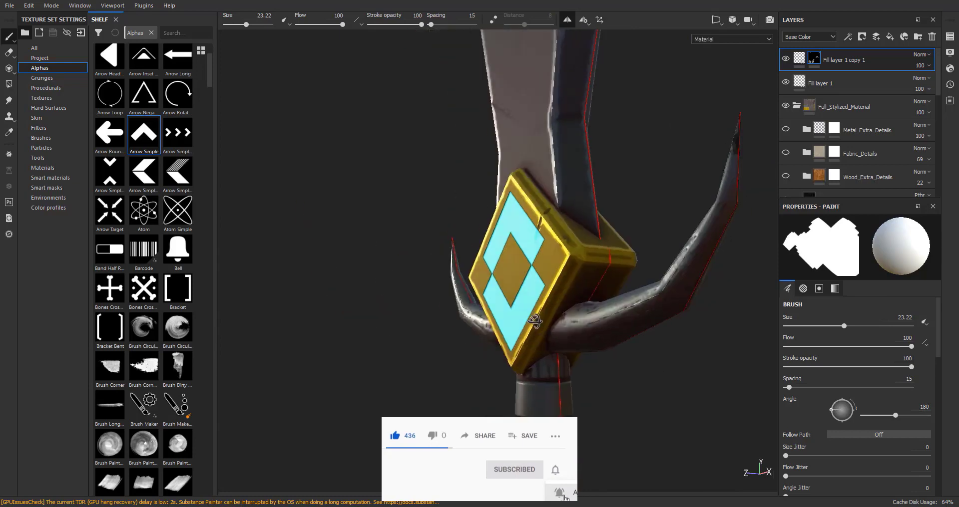
- Choose the square rectangle alpha for the brush and rotate it towards the diamond's orientation
alt+right_drag(619, 399, 561, 353)
alt+shift+drag(560, 353, 595, 360)
alt+right_drag(524, 325, 594, 394)
mouse_move(594, 395)
alt+middle_down()
mouse_move(490, 366)
mouse_move(476, 379)
alt+middle_up()
drag(210, 70, 210, 400)
click(109, 273)
ctrl+drag(504, 294, 505, 279)
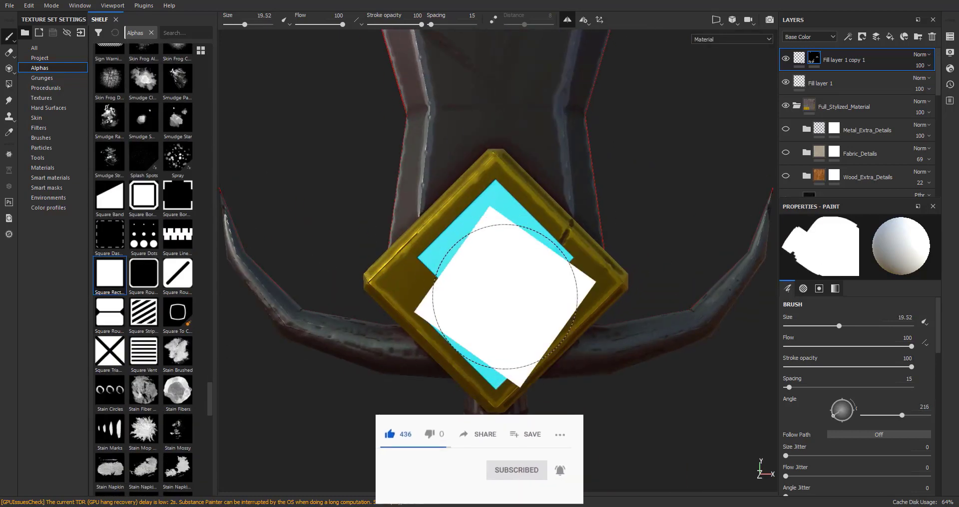
alt+right_drag(500, 289, 564, 340)
- Duplicate the cyan chevron layer and give the copy a green emissive color
key(ctrl+d)
click(813, 58)
click(800, 56)
scroll(857, 360, down, 5)
click(857, 380)
- Stamp a square between the two cyan chevrons on the copy's mask, using brush size 10.36 and angle 225
click(814, 58)
ctrl+drag(524, 279, 524, 272)
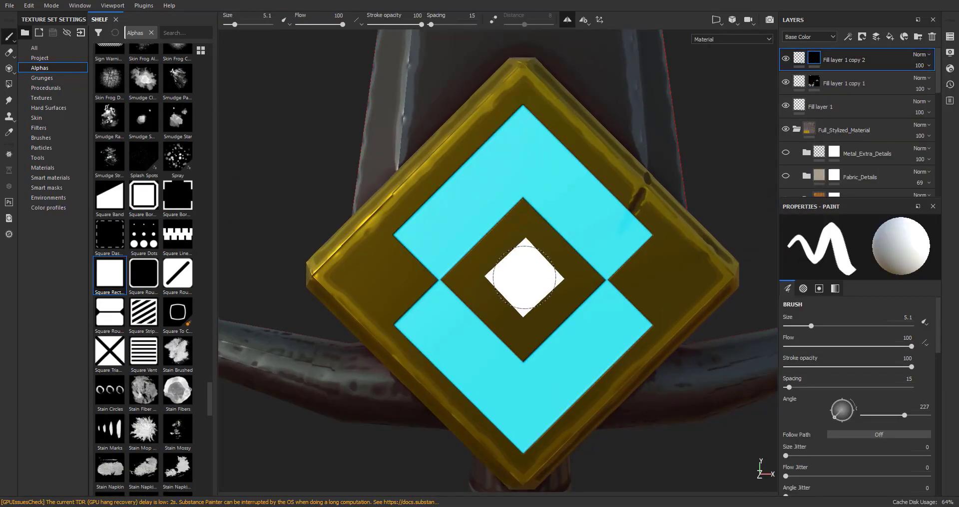
alt+right_drag(524, 278, 550, 299)
alt+middle_drag(529, 281, 488, 277)
ctrl+right_drag(488, 276, 514, 277)
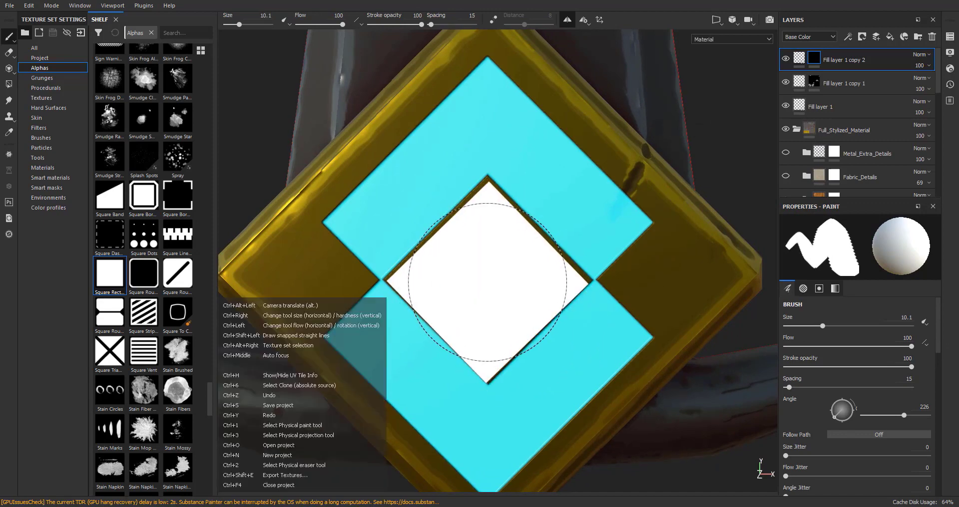
ctrl+drag(489, 280, 489, 282)
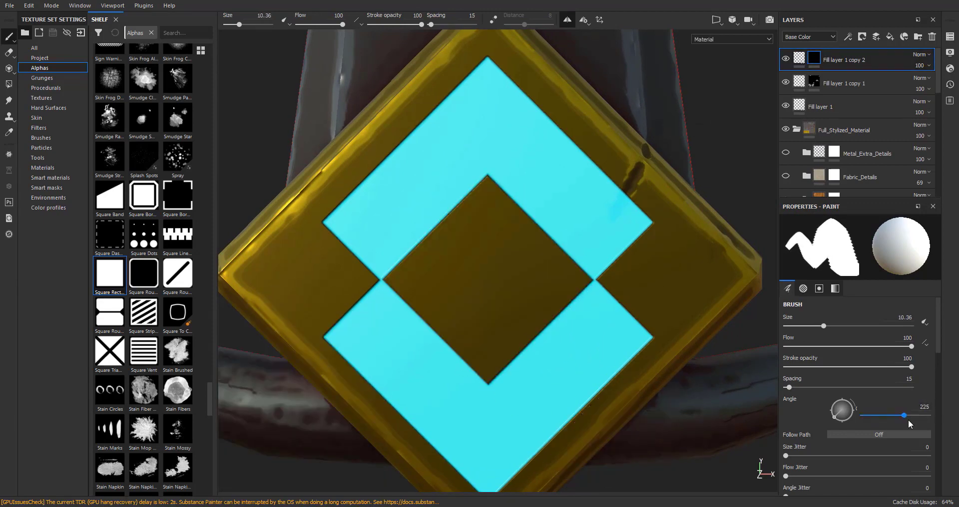
click(488, 278)
mouse_move(398, 321)
alt+mouse_down()
mouse_move(533, 296)
mouse_move(401, 319)
alt+mouse_up()
scroll(517, 345, down, 5)
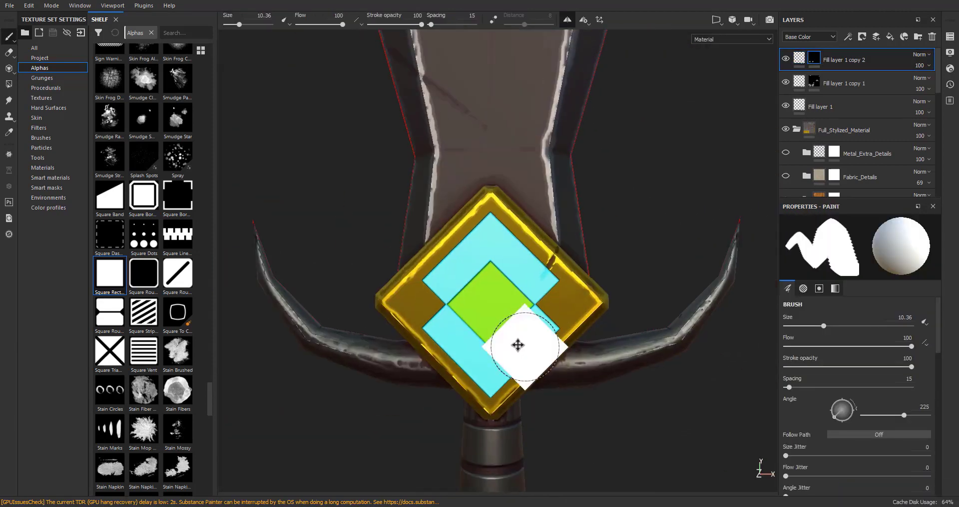
- Try red for the center square's emissive color and settle on purple
click(799, 58)
scroll(857, 359, down, 5)
click(856, 381)
drag(880, 435, 869, 414)
scroll(518, 320, down, 2)
click(877, 380)
drag(906, 428, 905, 484)
click(886, 414)
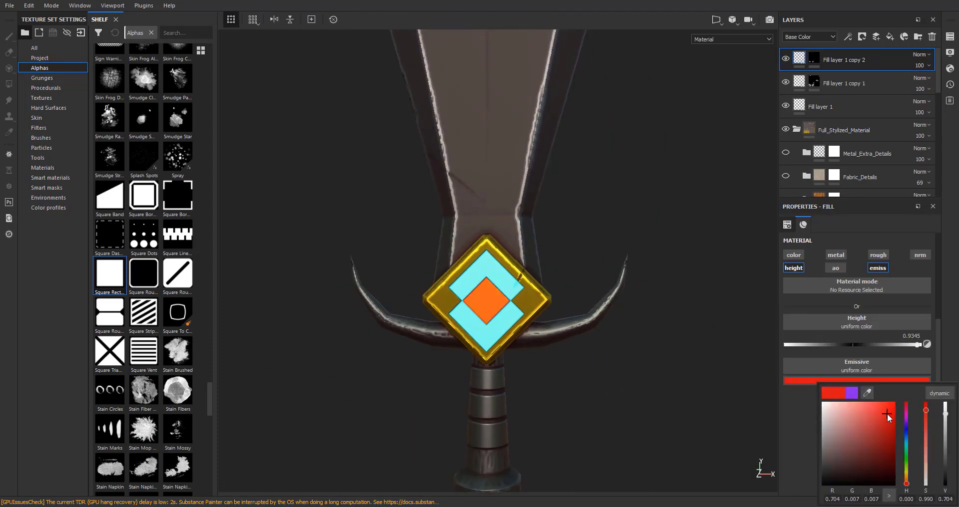
scroll(504, 316, down, 3)
alt+right_drag(573, 348, 497, 338)
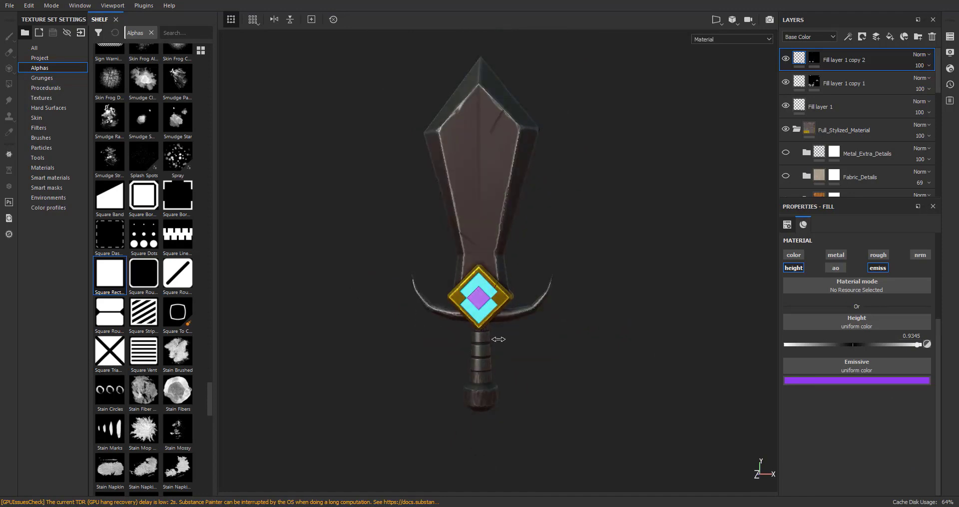
alt+drag(497, 338, 533, 359)
- Duplicate the Metal layer above Metal copy 1 and choose the Basic Soft brush
scroll(848, 129, down, 10)
click(787, 132)
click(823, 132)
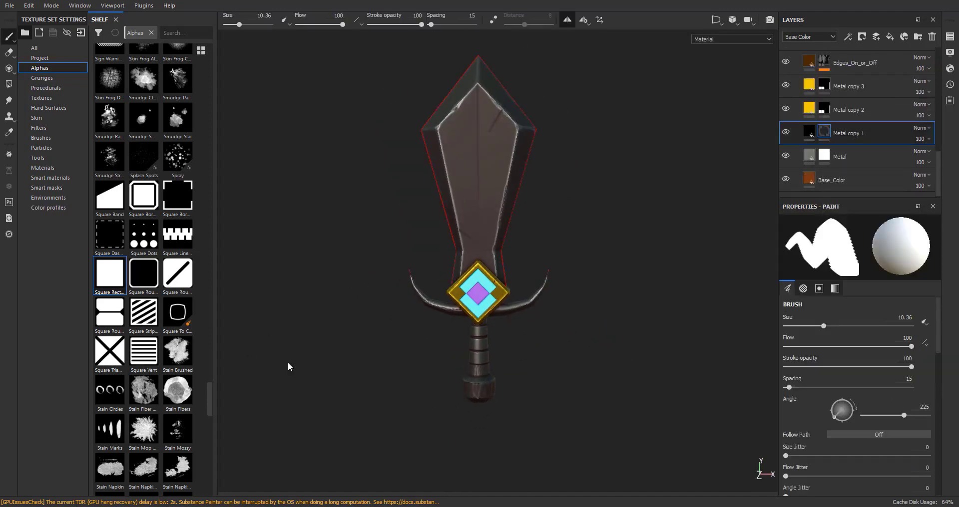
click(839, 156)
key(ctrl+d)
click(41, 138)
click(110, 178)
- Show the 3D and UV views side by side, framed on the handle, with the brush size at 5.3
alt+right_drag(415, 368, 480, 368)
alt+middle_drag(439, 399, 452, 321)
key(F1)
alt+right_drag(677, 270, 724, 270)
alt+middle_drag(668, 251, 599, 265)
ctrl+right_drag(619, 265, 599, 266)
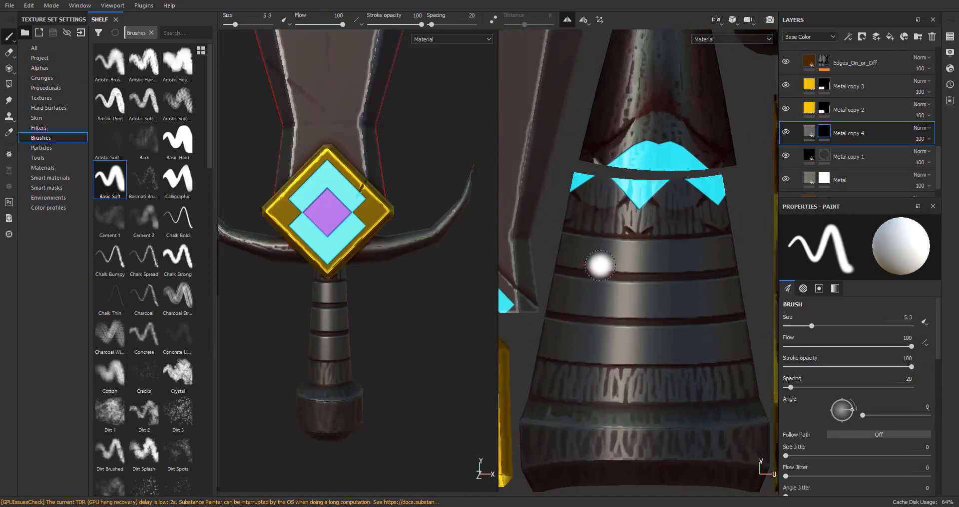
- Set the new metal layer's base color to gold and paint its mask over the uppermost handle wrap
click(809, 132)
click(857, 337)
drag(867, 344, 501, 429)
click(824, 131)
drag(563, 251, 731, 261)
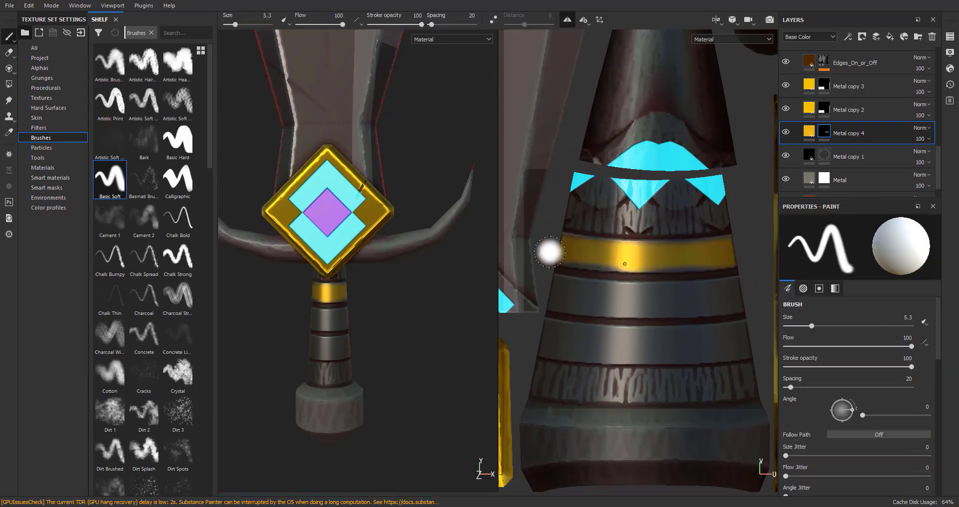
shift+right_drag(742, 253, 699, 260)
- Paint the gold layer's mask over the second and third handle wraps in the UV view
mouse_move(379, 320)
alt+right_down()
mouse_move(308, 313)
mouse_move(339, 312)
alt+right_up()
alt+right_drag(619, 279, 639, 280)
alt+middle_drag(639, 300, 625, 272)
click(610, 269)
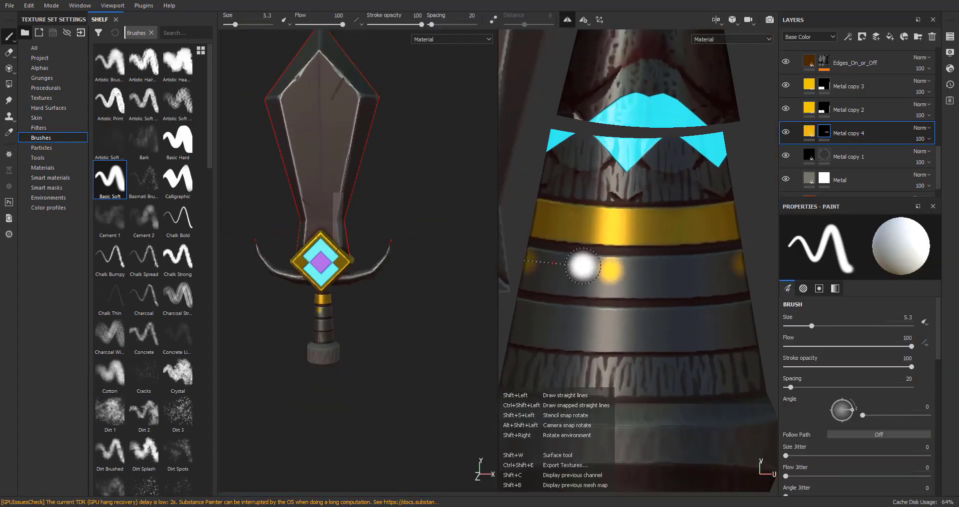
mouse_move(582, 265)
mouse_down()
mouse_move(695, 286)
mouse_move(535, 284)
mouse_up()
mouse_move(374, 303)
alt+mouse_down()
mouse_move(430, 304)
mouse_move(380, 307)
alt+mouse_up()
alt+right_drag(380, 307, 409, 307)
alt+middle_drag(610, 325, 623, 291)
mouse_move(544, 297)
mouse_down()
mouse_move(655, 301)
mouse_move(571, 283)
mouse_up()
- Duplicate the gold layer and paint straight gold bands across the crossguard's tapered UV shell
key(F2)
scroll(543, 274, down, 3)
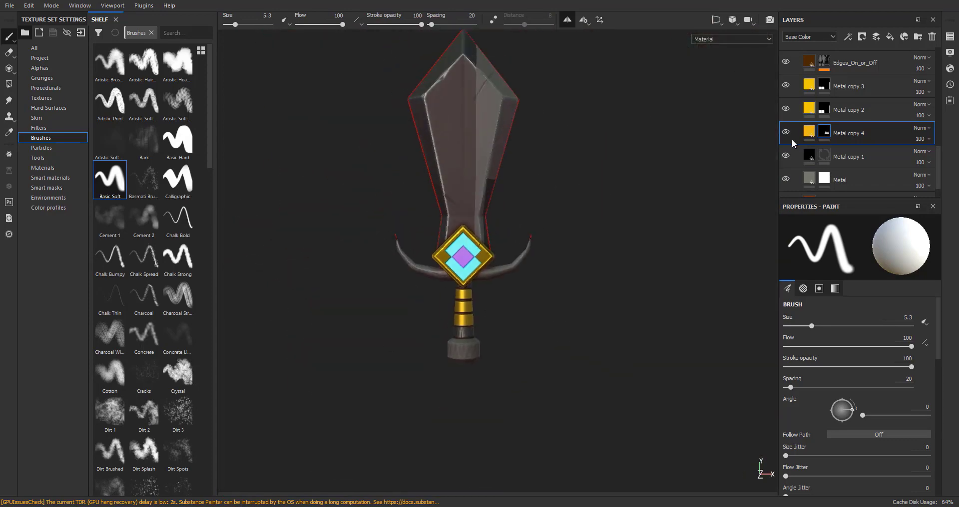
scroll(543, 274, up, 4)
key(F1)
key(ctrl+d)
scroll(864, 338, down, 1)
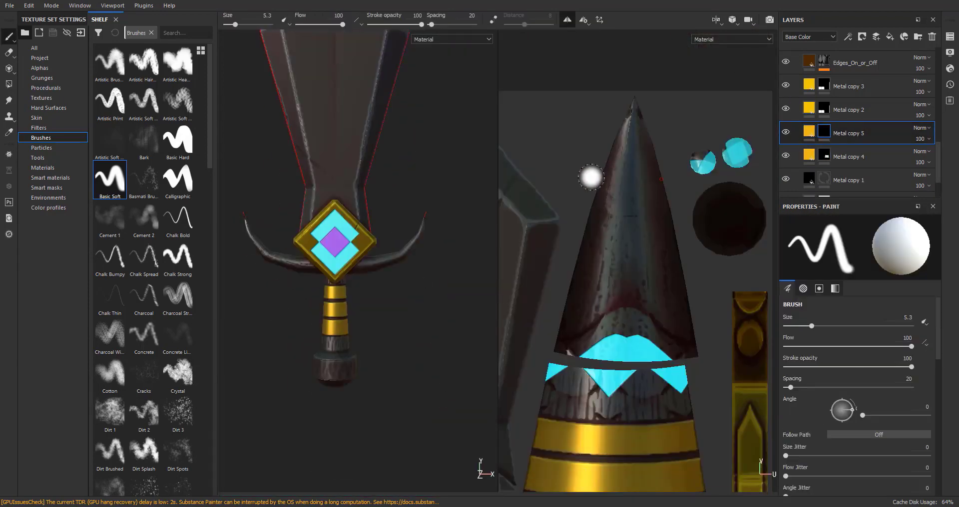
click(552, 289)
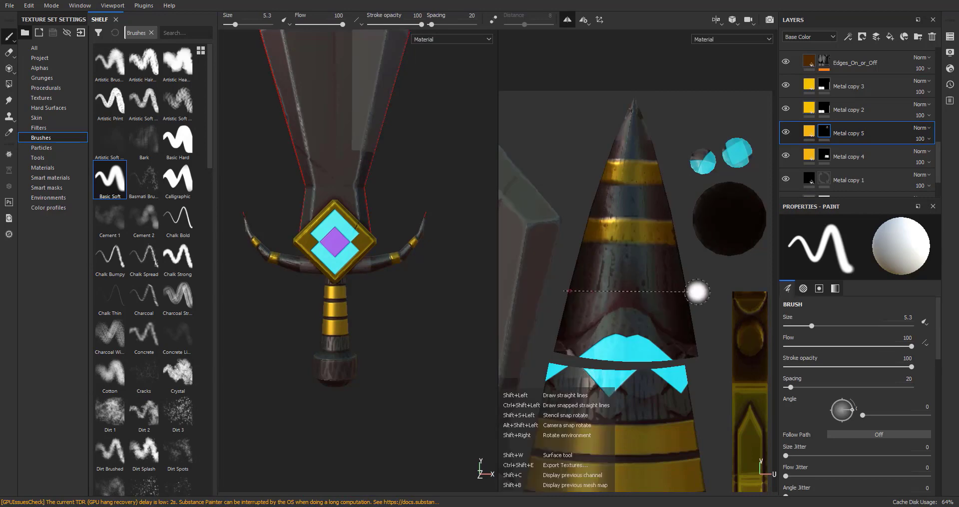
shift+click(696, 289)
- Adjust the base color of the Metal copy 6 layer to an orange gold
scroll(297, 335, down, 3)
scroll(297, 335, up, 2)
scroll(297, 335, down, 2)
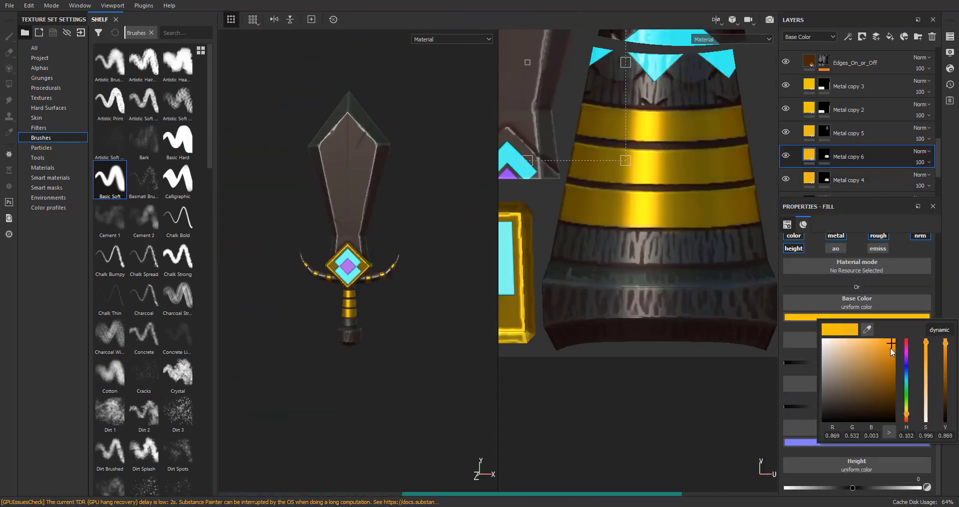
drag(890, 347, 896, 338)
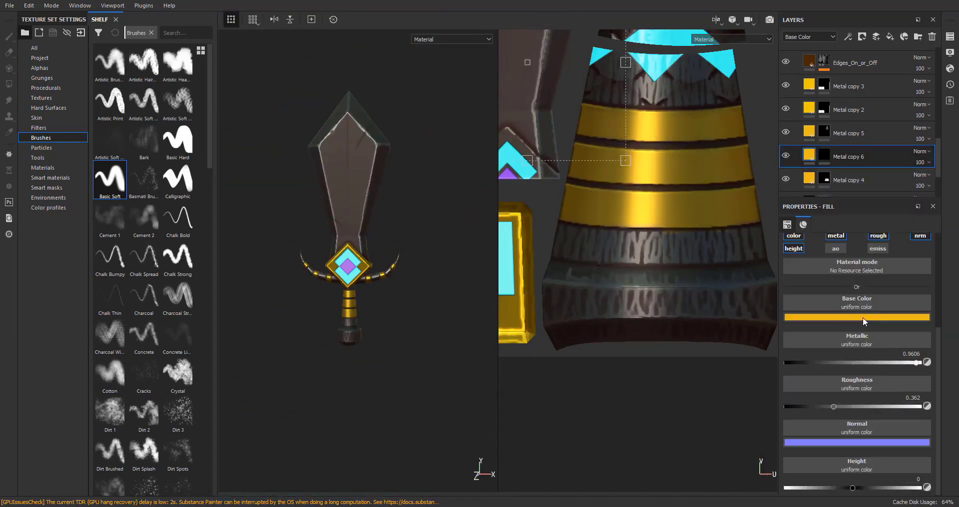
- Paint the Metal copy 6 mask in straight gold strokes across the pommel's broad middle band in the UV view
click(824, 158)
click(547, 294)
shift+click(753, 294)
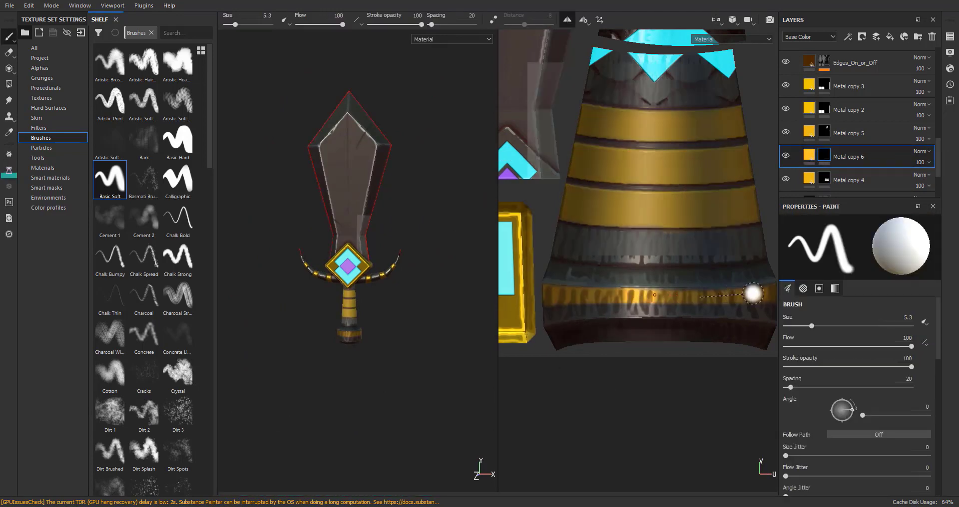
click(550, 311)
shift+click(768, 320)
click(546, 316)
shift+click(764, 316)
- Set the Metal copy 6 base color to the gold sampled from the Metal copy 4 layer thumbnail
alt+right_drag(396, 336, 394, 362)
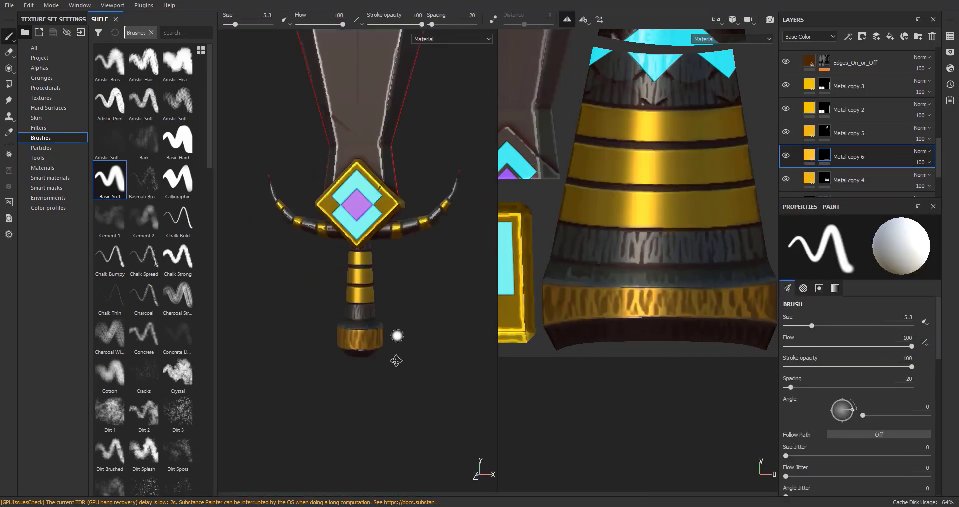
alt+middle_drag(394, 362, 403, 385)
alt+right_drag(402, 385, 395, 349)
click(809, 155)
click(873, 317)
drag(869, 329, 809, 178)
alt+right_drag(420, 340, 410, 320)
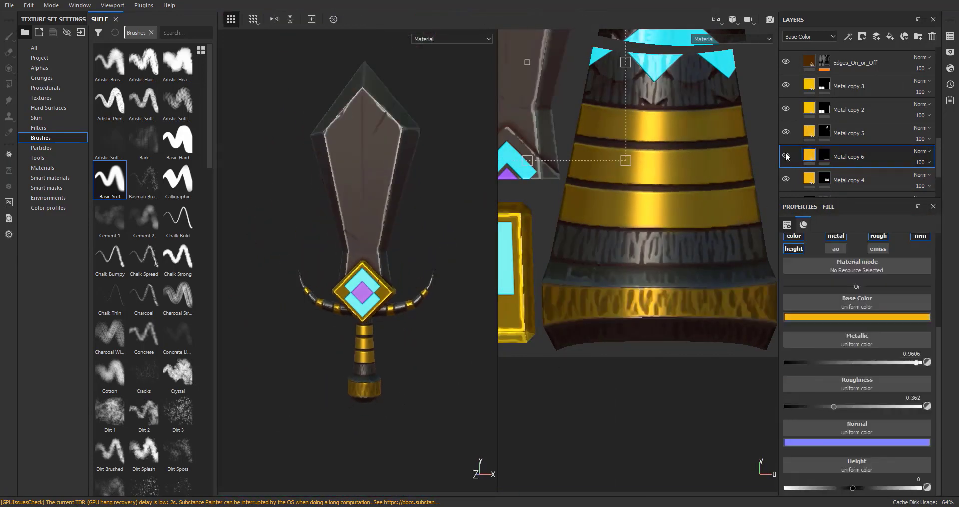
mouse_move(410, 319)
alt+mouse_down()
mouse_move(434, 324)
mouse_move(419, 324)
alt+mouse_up()
- Extend the Metal copy 6 mask in straight strokes over the pommel's lower edge and its upper rim in the UV view
click(824, 155)
click(552, 337)
shift+click(768, 335)
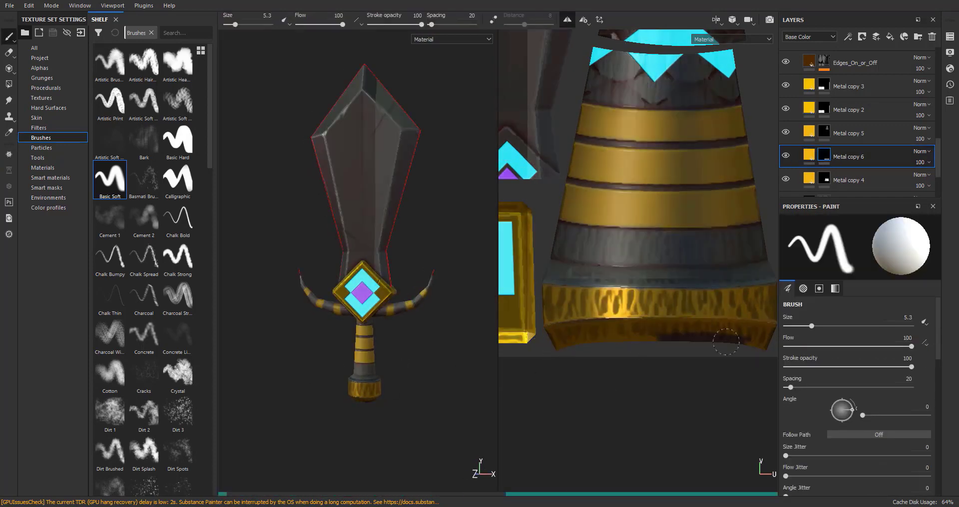
alt+right_drag(399, 359, 419, 385)
alt+middle_drag(420, 384, 419, 295)
alt+drag(419, 294, 390, 295)
click(552, 273)
shift+click(768, 272)
shift+click(542, 272)
- Erase the gold overspill from the dark wrap just above the pommel with a straight black mask stroke
alt+right_drag(559, 280, 579, 299)
key(x)
ctrl+right_drag(569, 265, 550, 261)
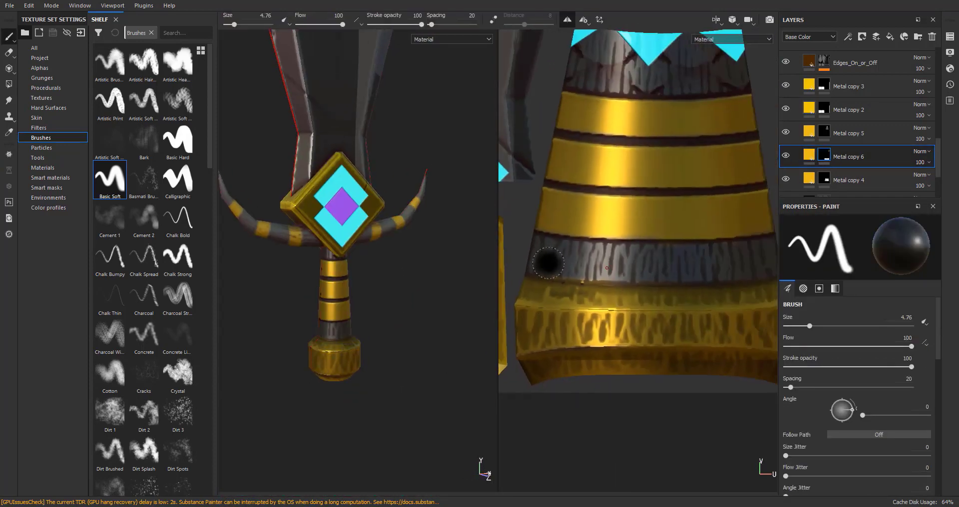
click(550, 261)
shift+click(766, 263)
alt+right_drag(699, 300, 664, 279)
- Duplicate the Metal copy 6 layer and fine-tune the base color hue of the copy
alt+right_drag(402, 395, 394, 369)
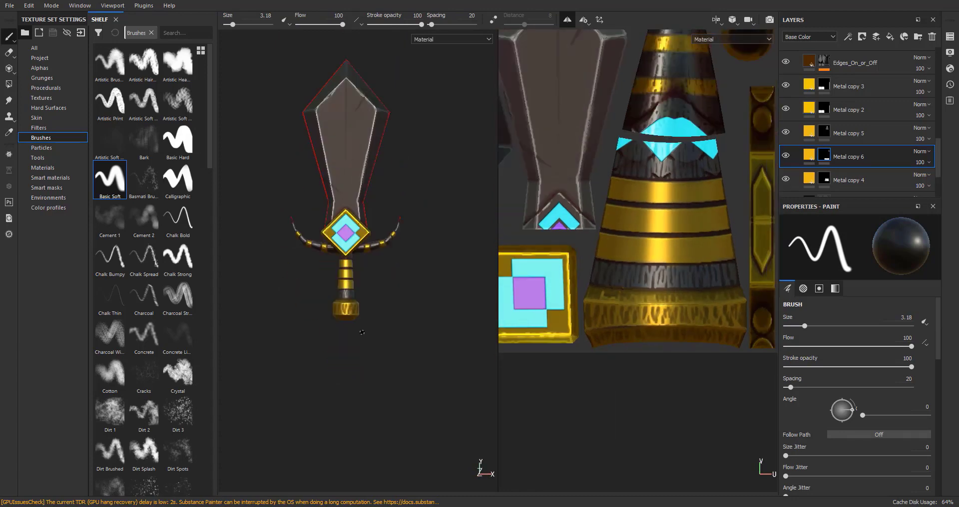
alt+drag(394, 370, 379, 280)
alt+right_drag(379, 280, 350, 259)
ctrl+right_drag(330, 249, 342, 250)
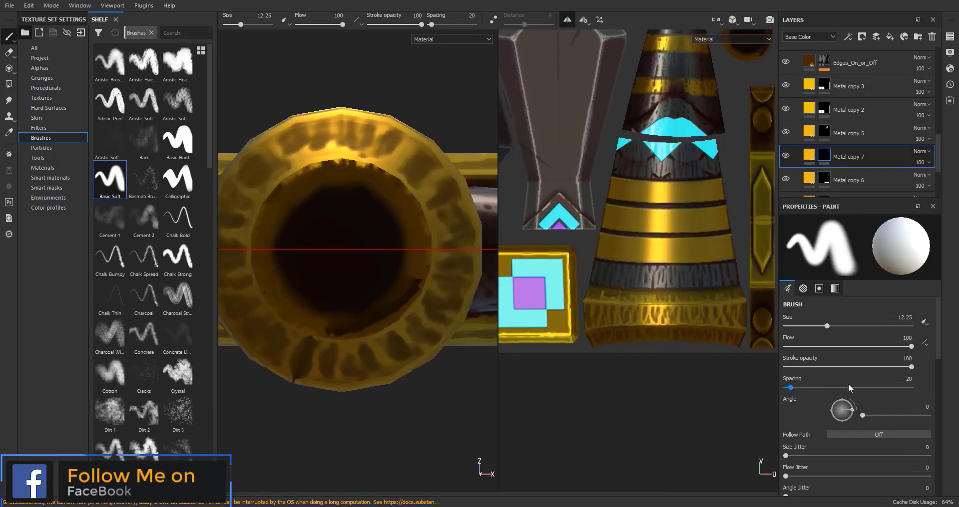
key(ctrl+d)
click(857, 402)
mouse_move(907, 492)
mouse_down()
mouse_move(909, 480)
mouse_move(906, 492)
mouse_up()
click(870, 402)
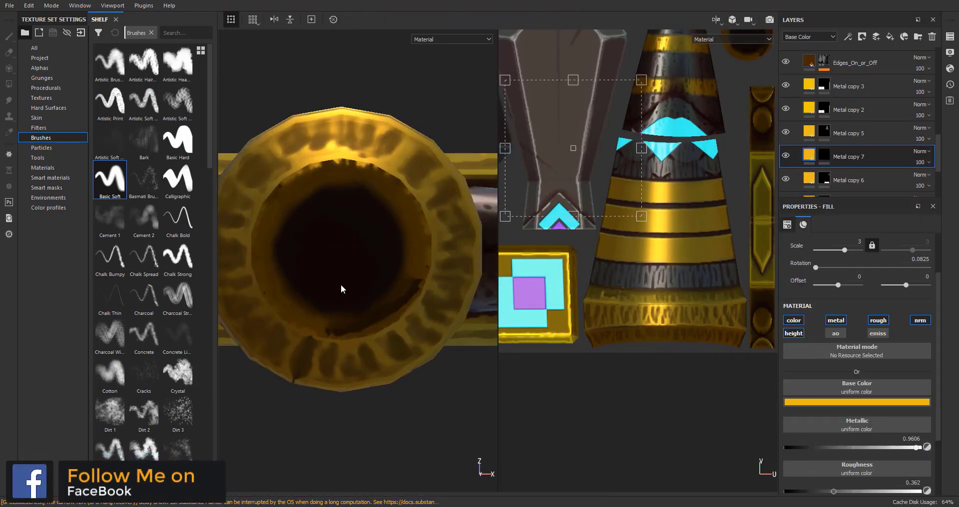
- Paint the Metal copy 7 mask over the dark center of the pommel's circular underside
click(824, 155)
click(339, 249)
shift+right_drag(657, 343, 709, 319)
alt+middle_drag(709, 164, 599, 309)
alt+right_drag(599, 260, 629, 280)
- Switch to the 3D-only view and rotate the environment lighting around the sword
alt+drag(409, 185, 412, 274)
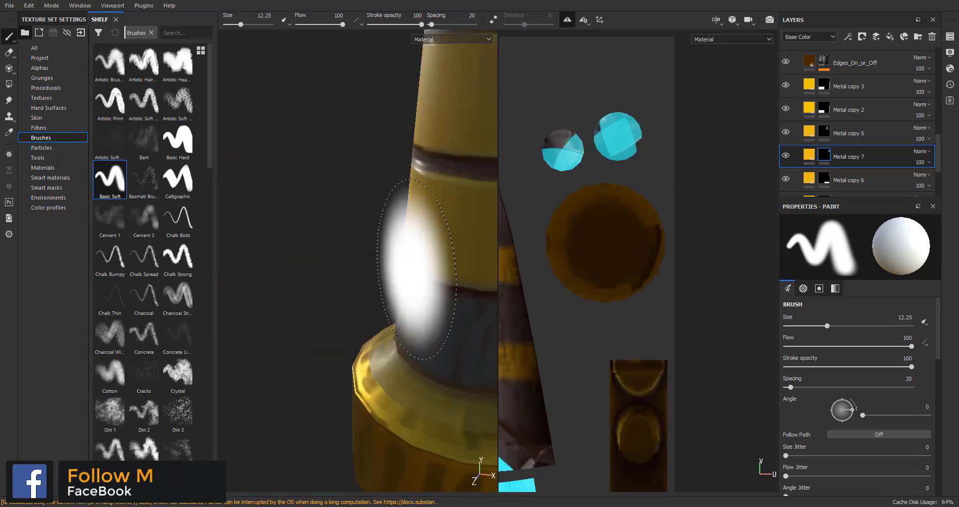
alt+right_drag(413, 274, 369, 249)
click(716, 20)
click(728, 49)
alt+drag(574, 280, 564, 314)
shift+right_drag(555, 322, 597, 321)
- Set the emissive color of Fill layer 1 copy 2 to a bright purple with R 0.334, G 0.045 and B 0.973
scroll(848, 125, up, 15)
click(785, 59)
click(786, 59)
click(799, 59)
click(855, 445)
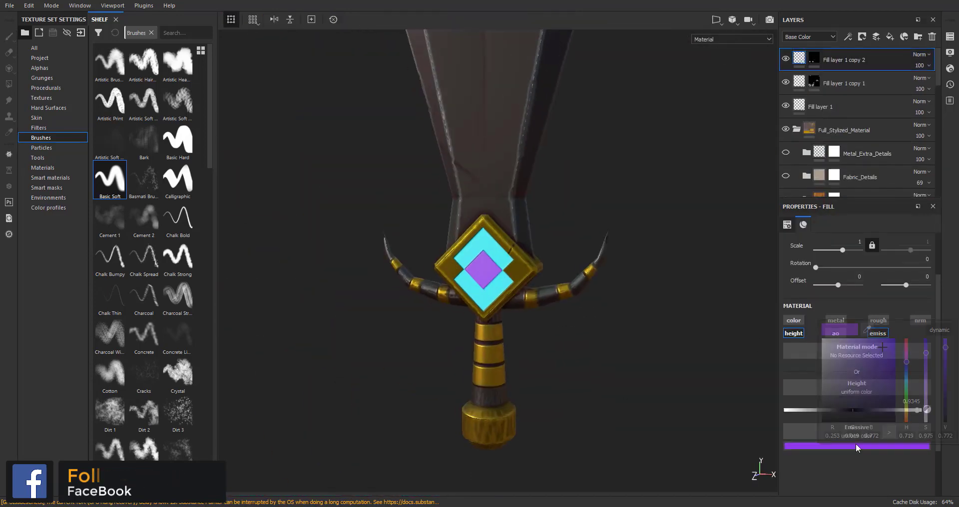
mouse_move(908, 365)
mouse_down()
mouse_move(908, 415)
mouse_move(906, 366)
mouse_up()
click(855, 445)
scroll(535, 290, down, 1)
click(855, 448)
click(883, 352)
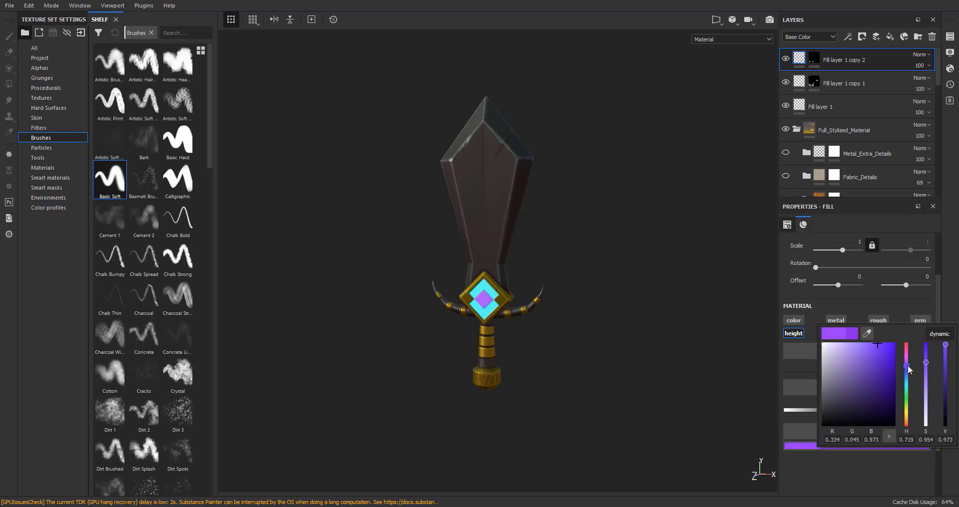
- Duplicate the Fill layer 1 copy 2 layer and clear the mask of the copy to black
alt+drag(606, 315, 631, 314)
scroll(511, 165, up, 4)
key(ctrl+d)
right_click(809, 56)
click(834, 95)
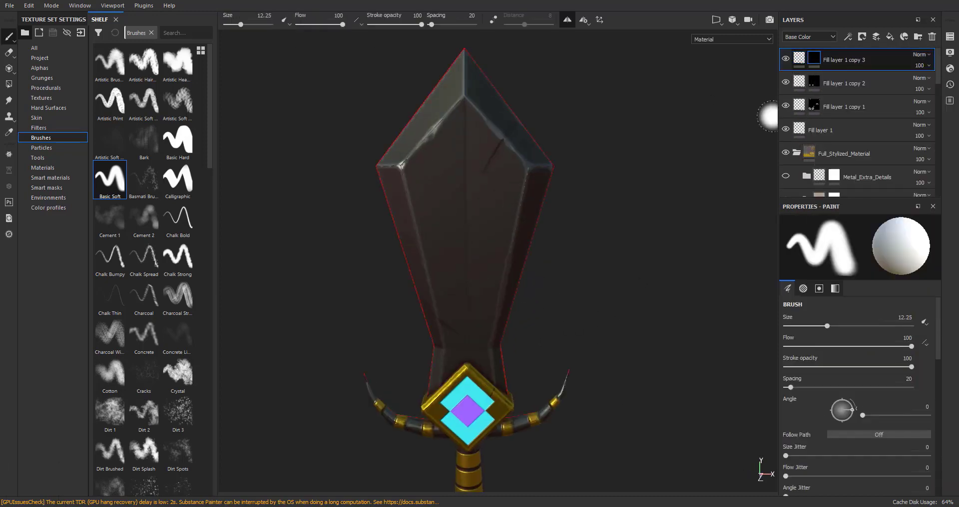
- Shift the emissive hue of the Fill layer 1 copy 3 layer away from purple
click(799, 59)
click(855, 446)
drag(905, 366, 905, 383)
scroll(628, 261, down, 3)
scroll(561, 283, up, 5)
- Paint an engraved angular rune on the upper blade in the Fill layer 1 copy 3 mask with a 3.99 brush
click(814, 58)
ctrl+right_drag(464, 140, 460, 139)
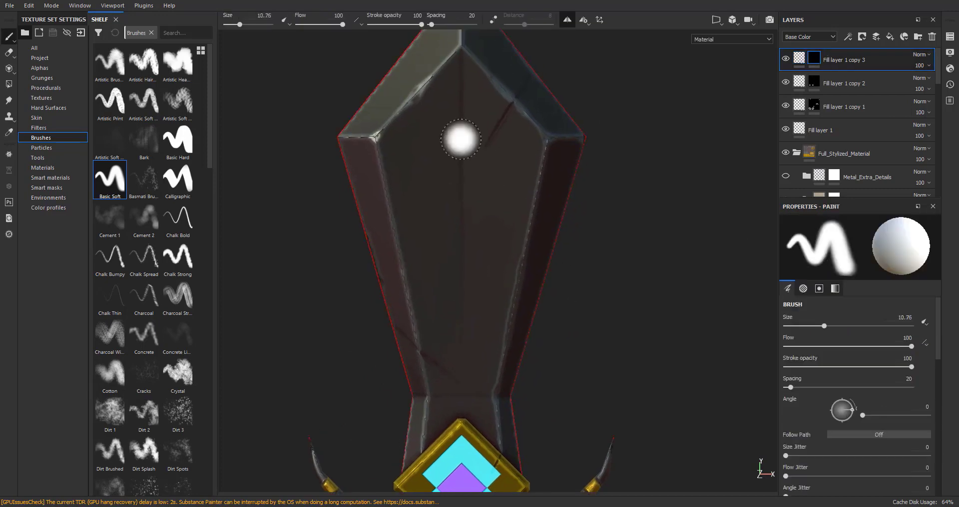
click(804, 63)
click(814, 58)
scroll(615, 168, down, 2)
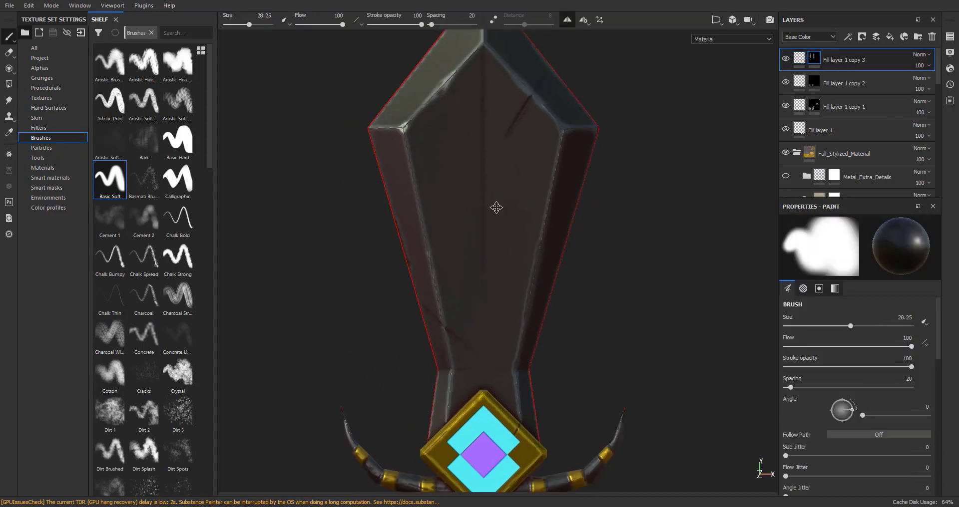
scroll(493, 194, up, 1)
ctrl+right_drag(492, 177, 483, 177)
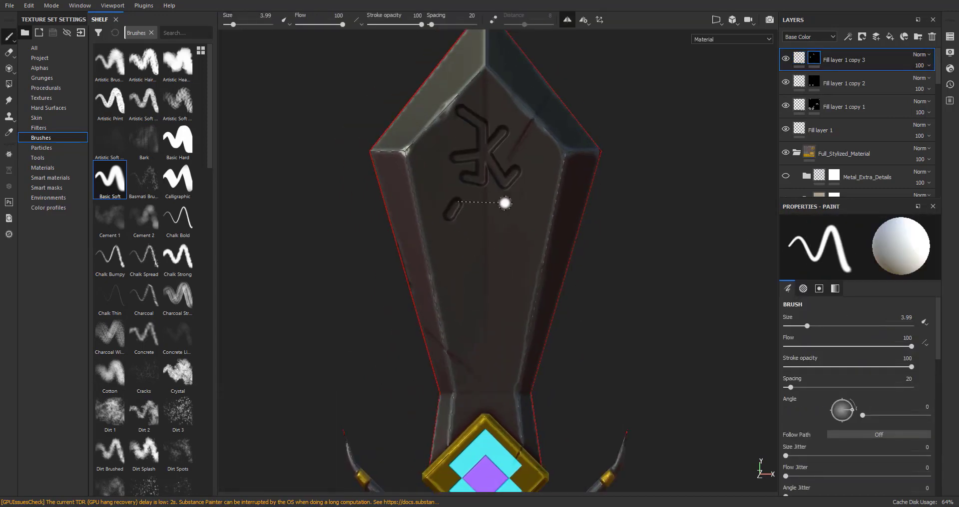
- Paint the middle and lowest engraved runes down the blade with connected straight strokes
click(461, 351)
shift+click(482, 345)
shift+click(481, 313)
shift+click(463, 302)
click(482, 313)
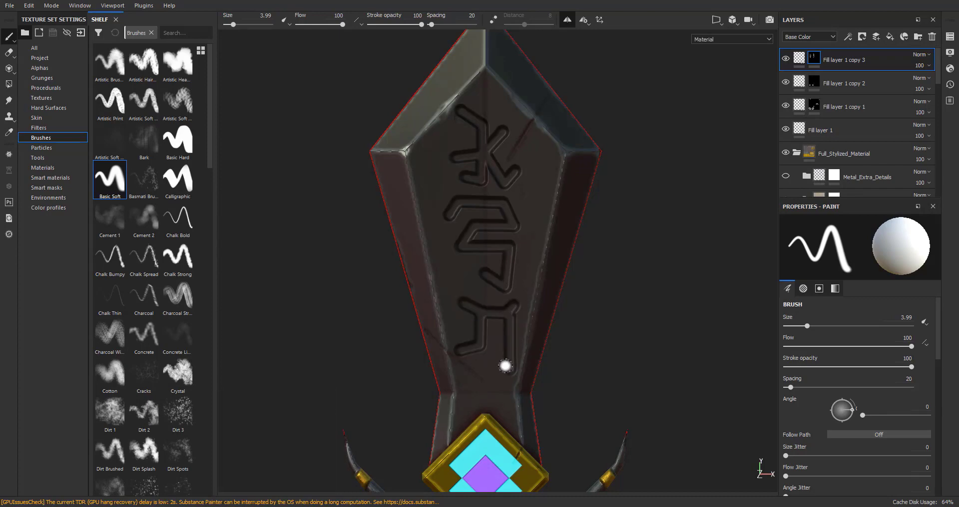
- Duplicate the rune layer, turn the copy's height channel off and its emissive channel on, and clear its mask to black
scroll(538, 384, down, 3)
alt+drag(564, 299, 532, 276)
scroll(530, 276, up, 2)
key(ctrl+d)
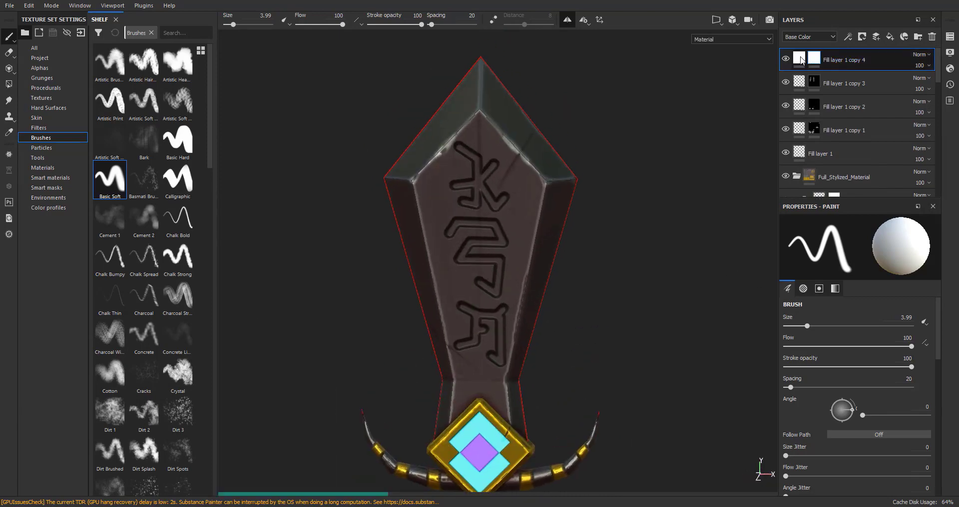
click(799, 58)
click(793, 334)
click(877, 334)
right_click(814, 59)
click(838, 108)
- Taper the upper stroke ends of the top rune to sharp points in the Fill layer 1 copy 3 mask
scroll(449, 181, up, 4)
alt+middle_drag(500, 169, 448, 238)
click(814, 82)
key(x)
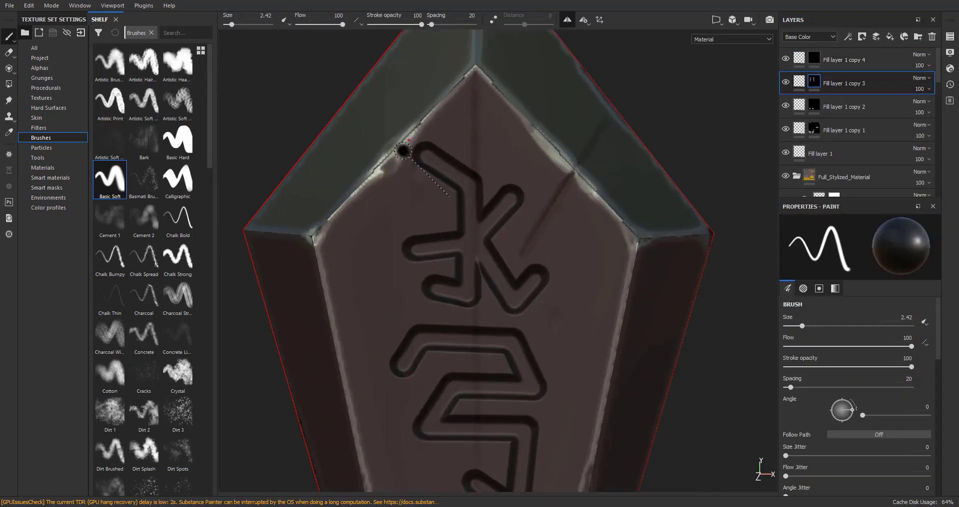
drag(407, 148, 440, 181)
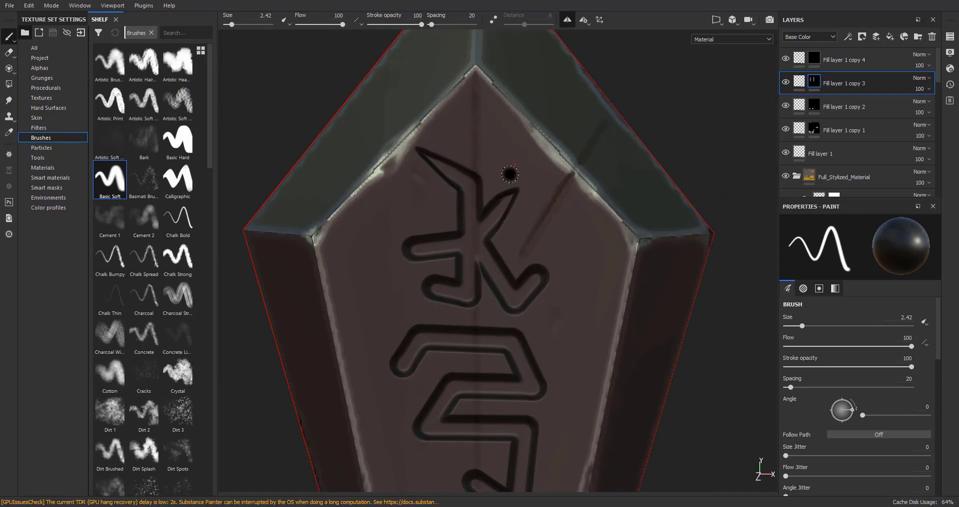
click(491, 208)
shift+click(521, 182)
key(x)
shift+click(499, 212)
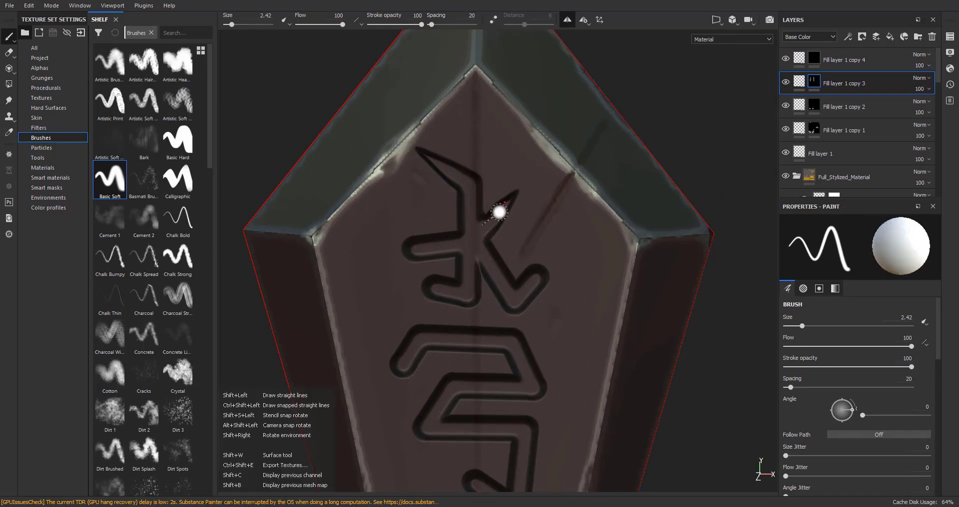
- Taper the left and lower stroke ends of the top rune to sharp points
key(x)
click(523, 320)
shift+click(547, 268)
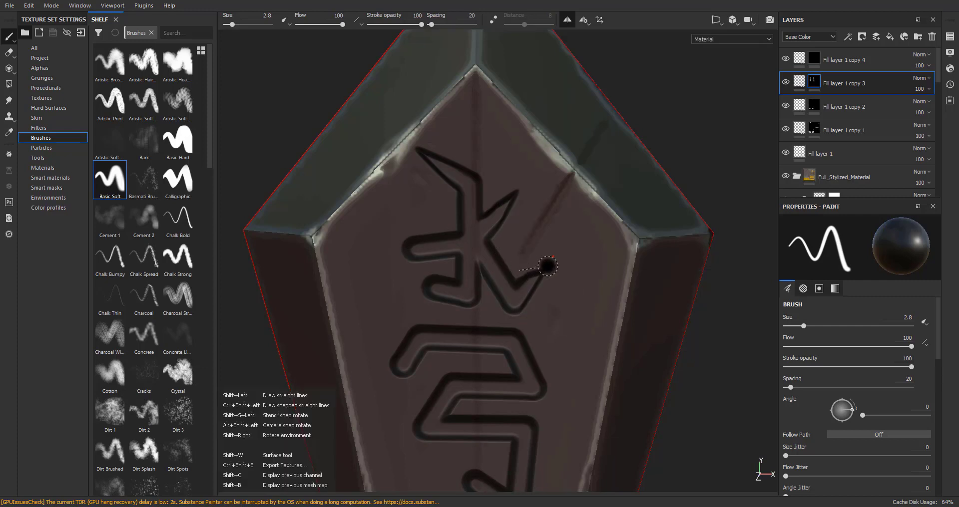
mouse_move(466, 315)
mouse_down()
mouse_move(411, 289)
mouse_move(447, 275)
mouse_up()
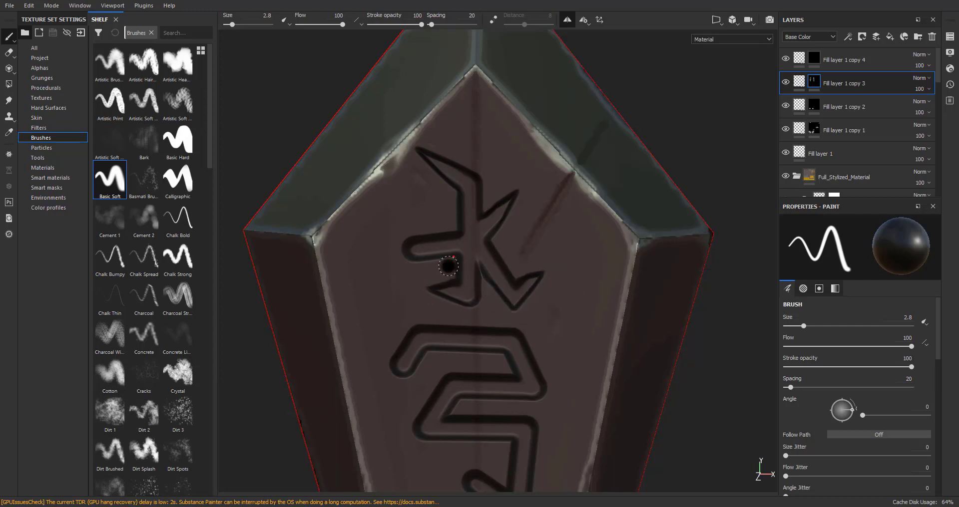
scroll(409, 355, up, 1)
alt+middle_drag(409, 355, 390, 309)
key(x)
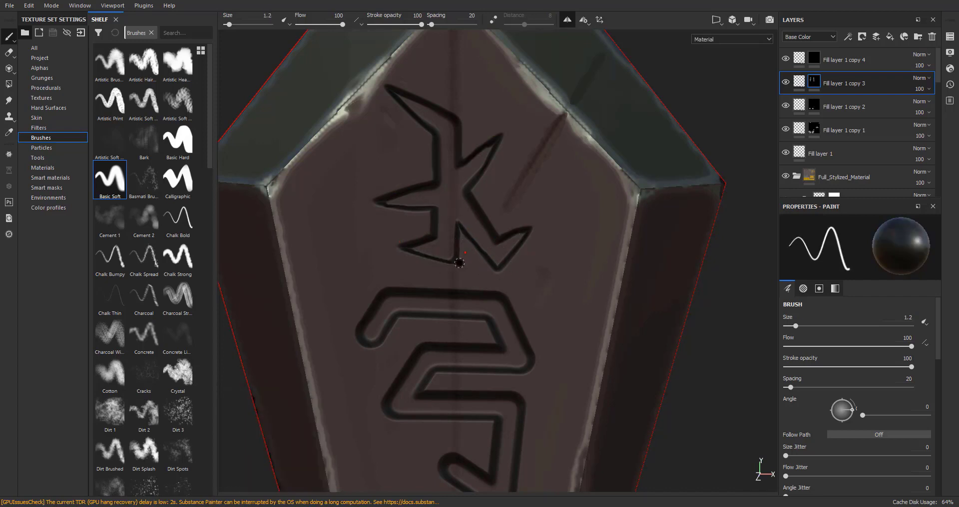
- Trim the upper-left end of the middle rune to a tapered point
scroll(463, 244, down, 2)
scroll(456, 283, up, 2)
alt+middle_drag(422, 330, 415, 221)
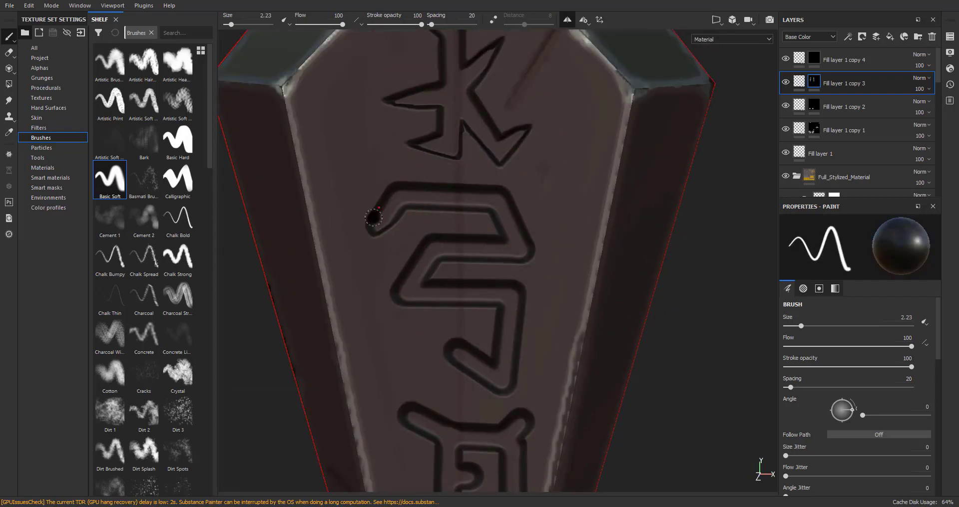
drag(390, 177, 371, 249)
drag(481, 215, 412, 213)
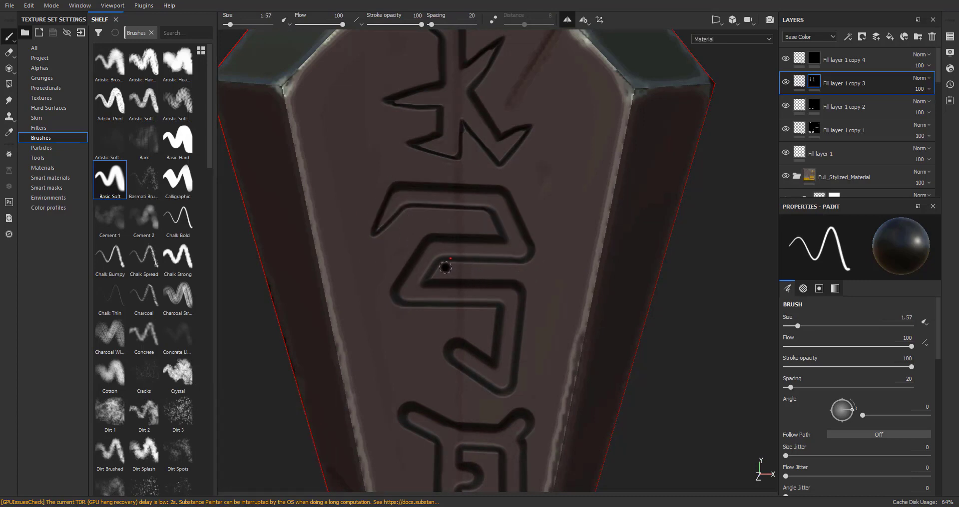
- Sharpen the outer corners of the middle rune and taper its lower end to a point
shift+click(540, 278)
click(427, 230)
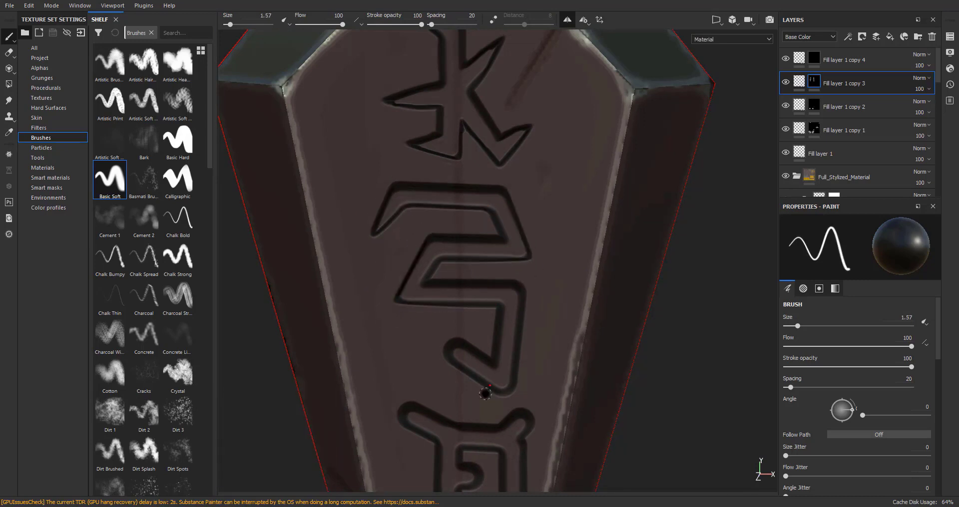
key(shift)
shift+click(427, 336)
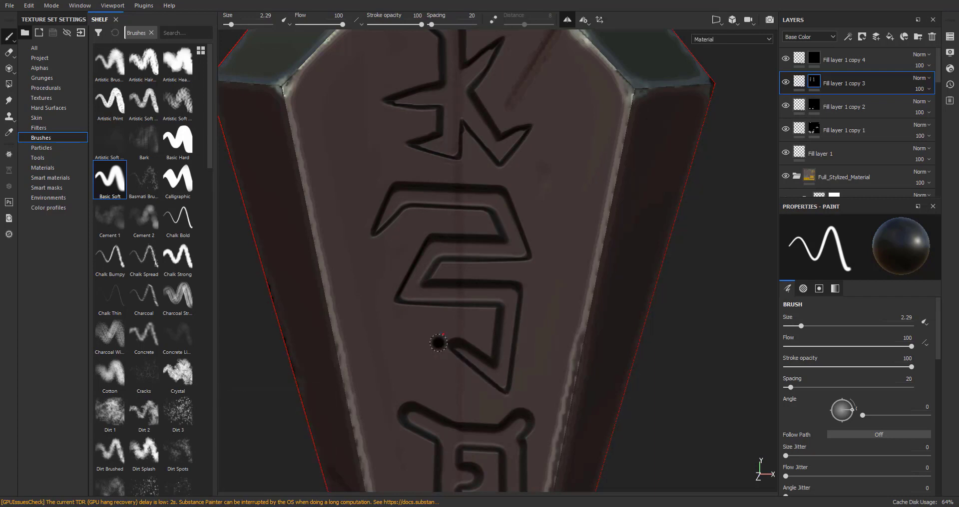
key(x)
key(bracketleft)
key(bracketleft)
- Enlarge the mask brush to about 2.66 for trimming the lowest rune
alt+right_drag(512, 383, 479, 383)
alt+middle_drag(480, 383, 482, 312)
alt+right_drag(444, 320, 473, 328)
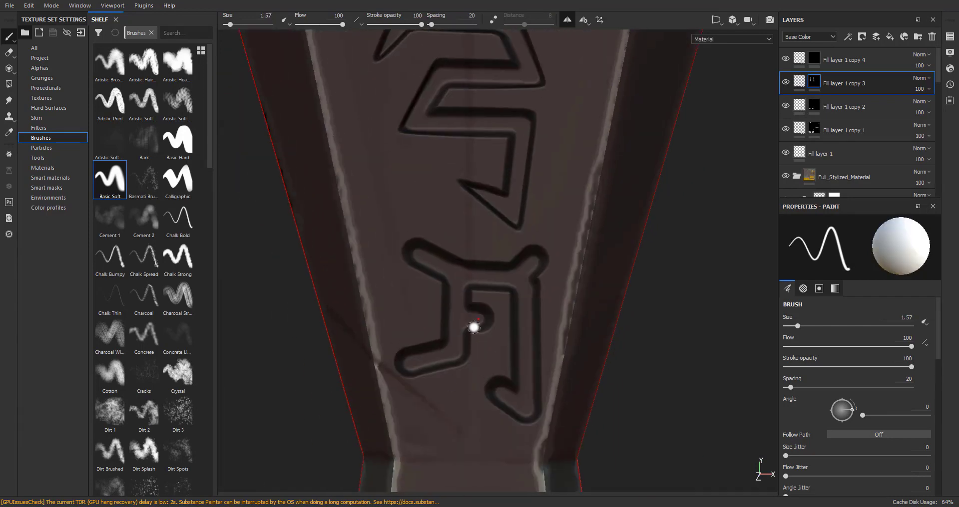
key(bracketright)
key(bracketright)
key(bracketright)
click(432, 292)
shift+click(381, 230)
shift+click(460, 255)
key(ctrl+z)
key(ctrl+z)
- Taper the upper horns of the lowest rune to points and refine its right-hand stroke with a 1.37 brush
click(434, 290)
shift+click(389, 239)
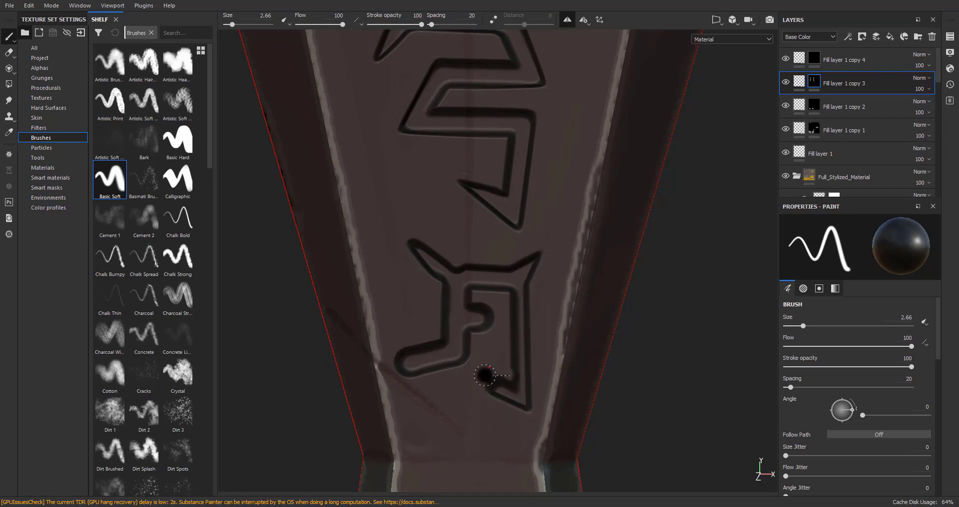
key(x)
key(bracketleft)
key(bracketleft)
key(bracketleft)
shift+click(515, 277)
key(x)
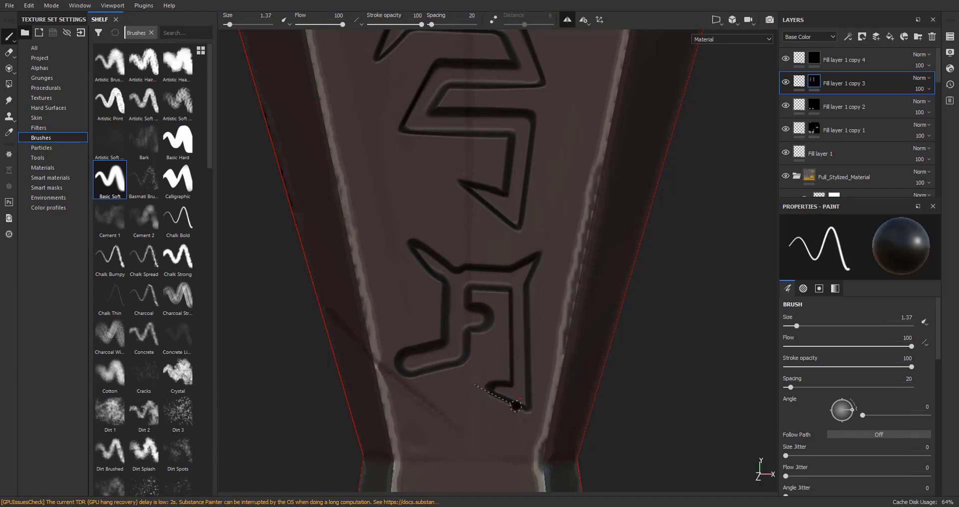
- Sharpen the bottom hook and upper-left horn of the lowest rune, and taper its lower-left end to a point
click(483, 393)
shift+click(526, 416)
click(435, 285)
shift+click(403, 242)
key(x)
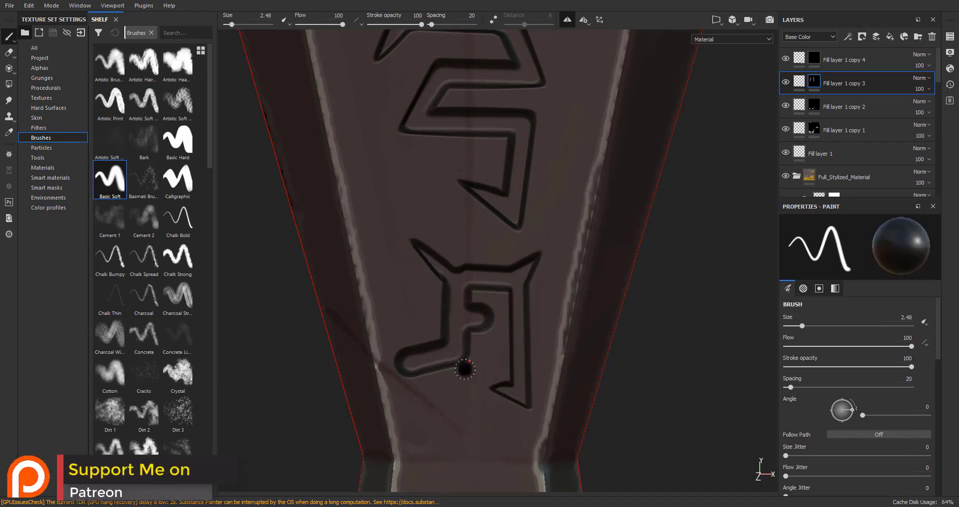
click(465, 370)
shift+click(391, 376)
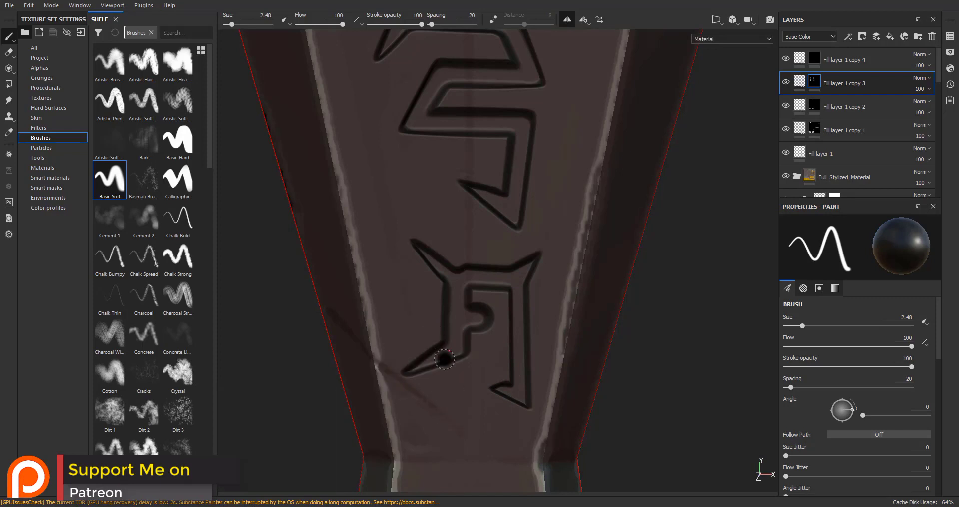
- Trim the inner prong of the lowest rune to a point with a 1.48 mask brush
key(x)
key(bracketleft)
key(bracketleft)
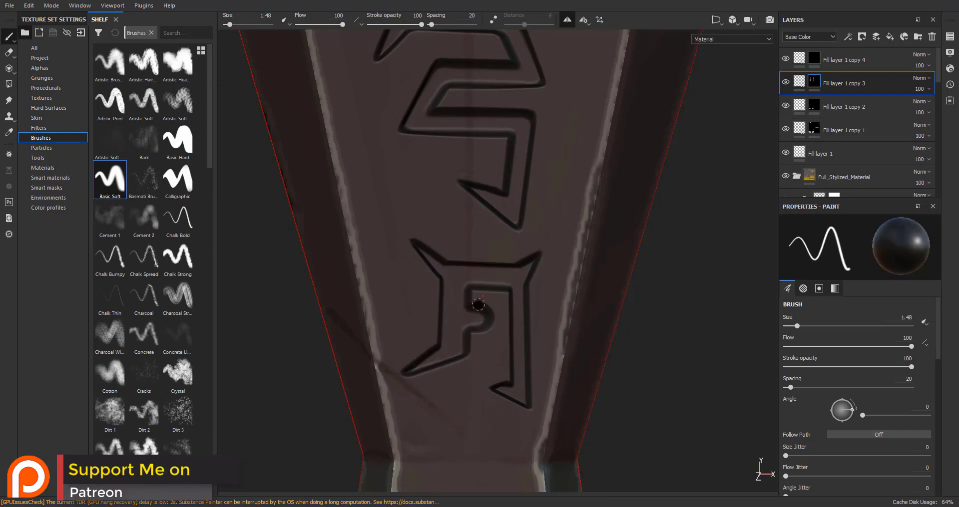
key(x)
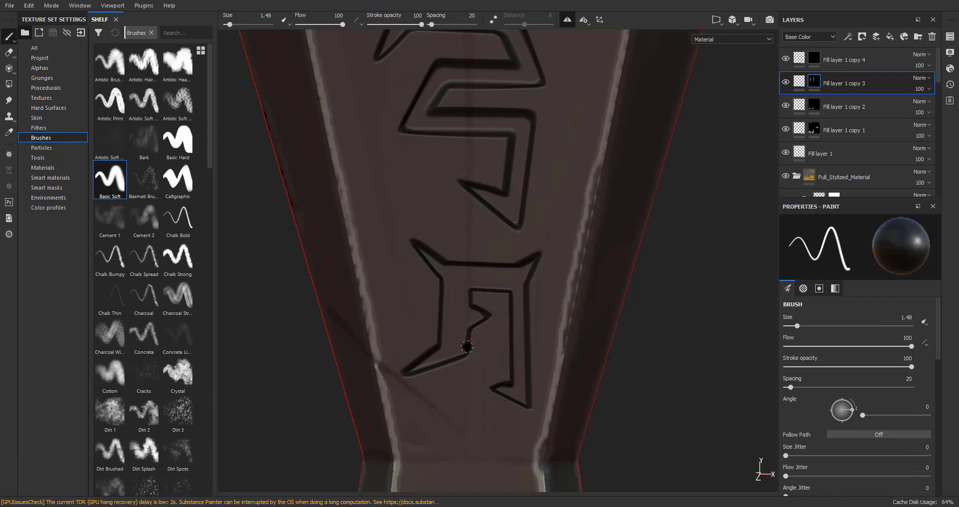
- Try to shape a second pointed prong on the inner-left edge of the lowest rune
click(468, 348)
shift+click(497, 346)
click(469, 327)
shift+click(496, 339)
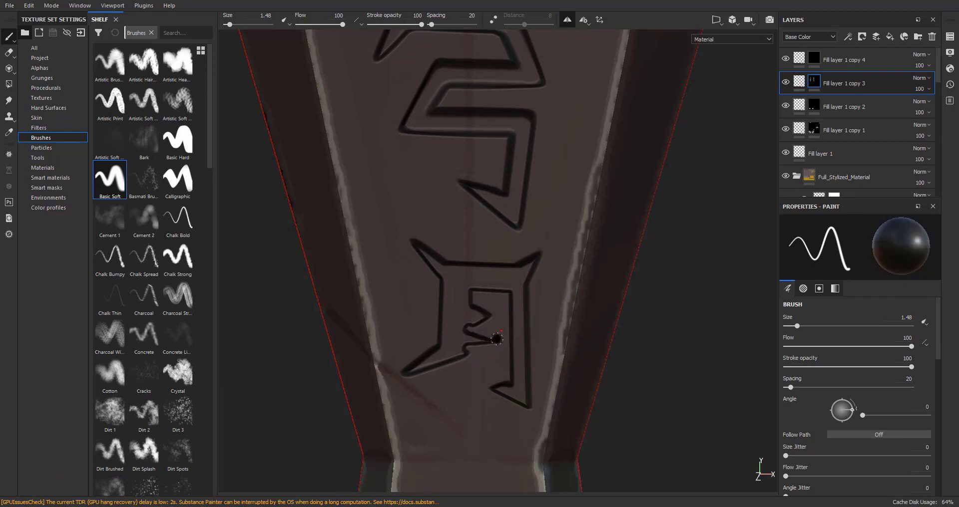
key(x)
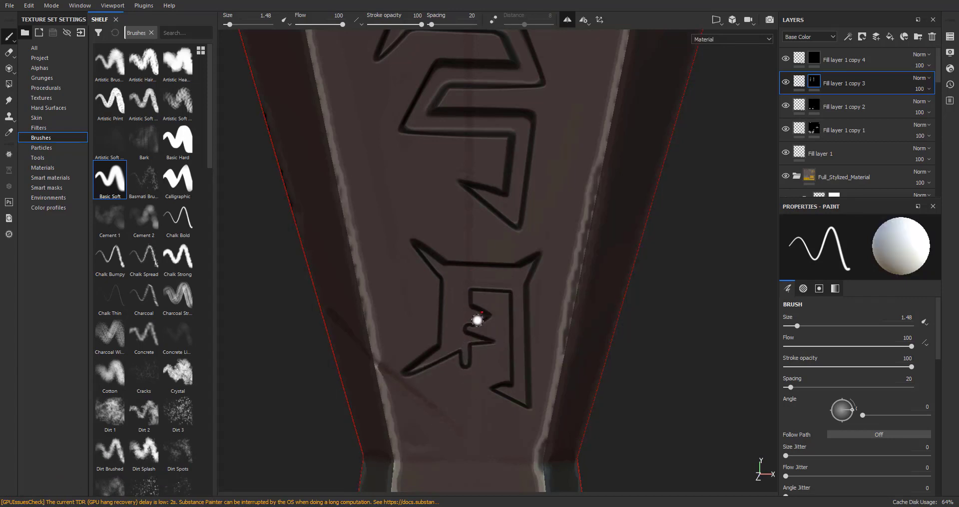
click(477, 320)
shift+click(462, 328)
alt+right_drag(461, 328, 486, 334)
alt+middle_drag(486, 334, 471, 361)
- Clear the inner prongs of the lowest rune and straighten its inner-left edge, reducing the brush to 1.16
key(x)
click(427, 352)
shift+click(430, 279)
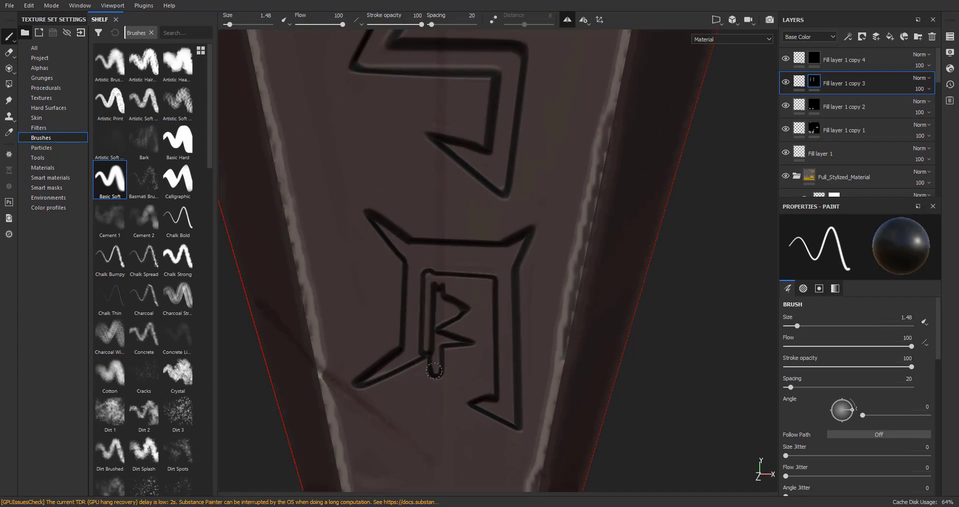
click(464, 348)
ctrl+right_drag(464, 349, 440, 348)
key(x)
click(413, 360)
shift+click(422, 266)
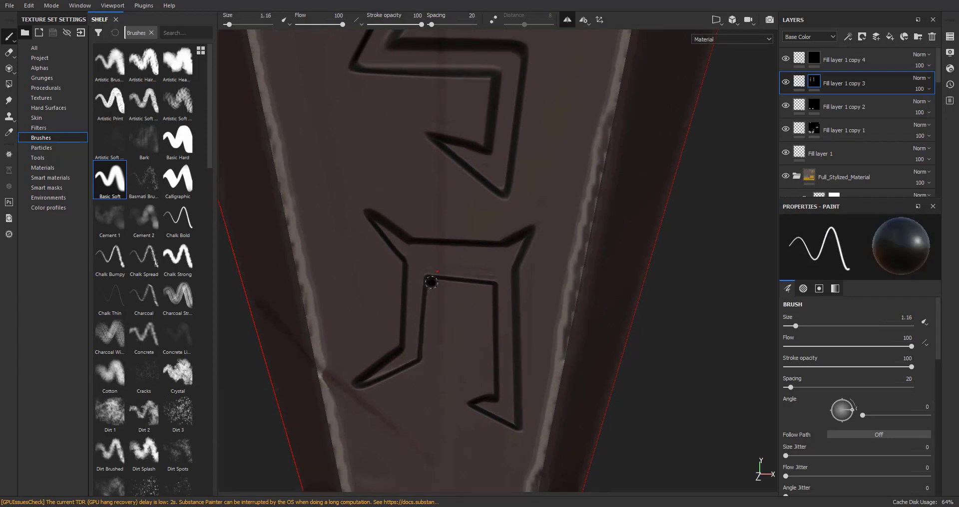
- Add two small pointed prongs to the inner-left edge of the lowest rune with a 0.67 brush
click(419, 297)
mouse_move(465, 309)
shift+mouse_down()
mouse_move(427, 307)
mouse_move(428, 330)
shift+mouse_up()
key(ctrl+z)
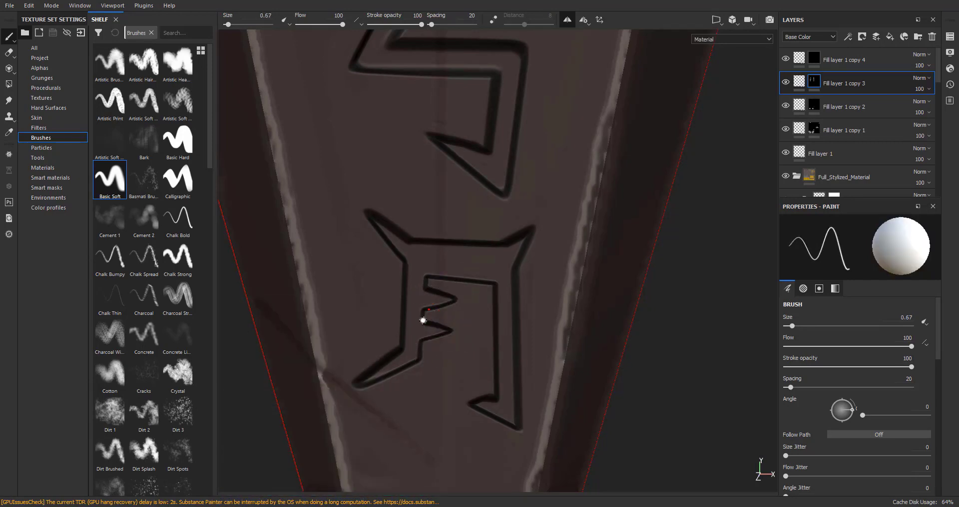
- Paint the top rune's vertical stroke, upper horn and bottom hook cyan in the Fill layer 1 copy 4 mask with a 1.7 brush
alt+right_drag(443, 396, 490, 338)
click(813, 58)
alt+right_drag(419, 199, 464, 200)
mouse_move(439, 200)
ctrl+right_down()
mouse_move(459, 200)
mouse_move(444, 200)
ctrl+right_up()
alt+right_drag(429, 199, 479, 200)
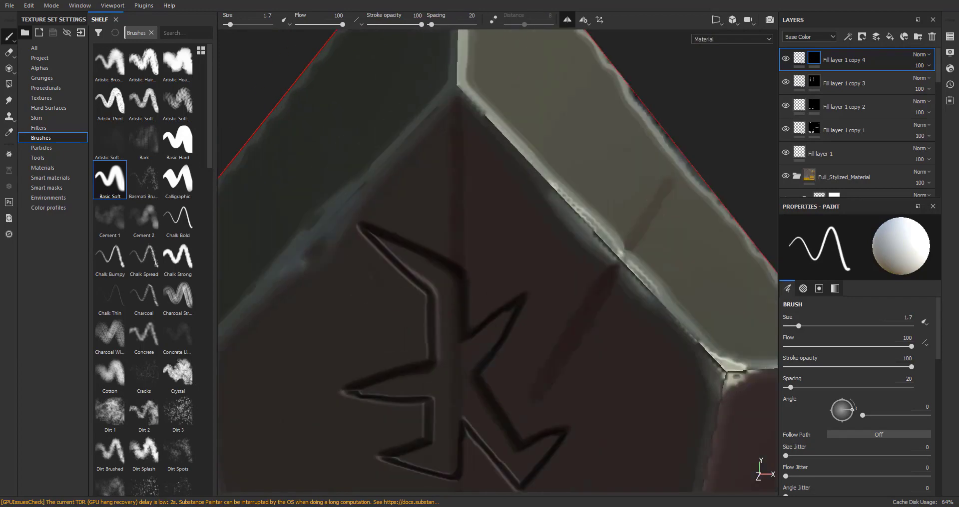
click(382, 251)
shift+click(452, 300)
shift+click(448, 469)
shift+click(403, 469)
- Fill the top rune's left bar, upper-right arm and angled right leg with cyan
click(358, 402)
shift+click(448, 390)
shift+click(510, 324)
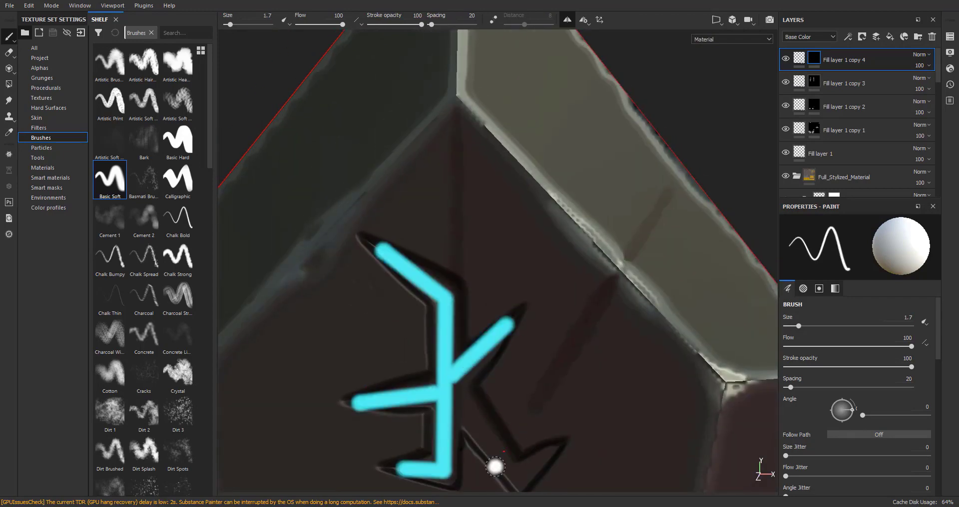
shift+click(518, 478)
shift+click(553, 449)
- Taper the cyan upper-left horn of the top rune to a point and trim the left edge of its vertical stroke
alt+right_drag(617, 329, 574, 310)
key(x)
click(417, 231)
shift+click(465, 266)
click(476, 250)
shift+click(394, 197)
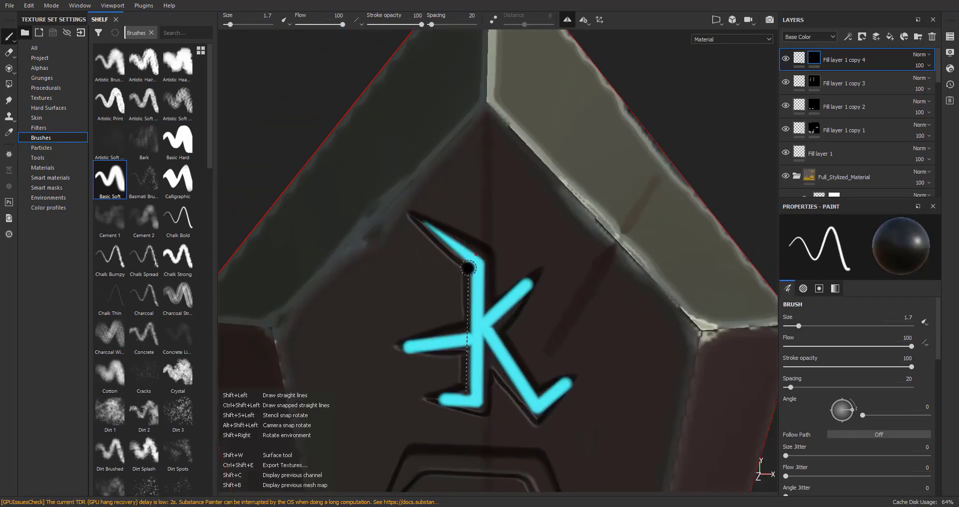
shift+click(468, 268)
shift+click(420, 224)
shift+click(485, 240)
- Taper the upper-right arm and left bar of the top rune to points with a 0.72 brush
alt+right_drag(621, 286, 654, 300)
ctrl+right_drag(481, 276, 469, 279)
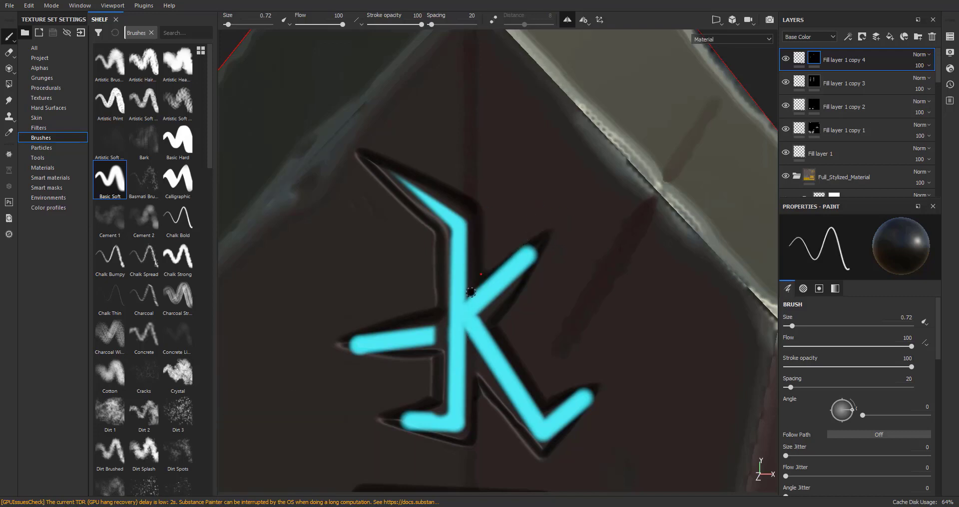
shift+click(567, 235)
alt+right_drag(567, 235, 533, 323)
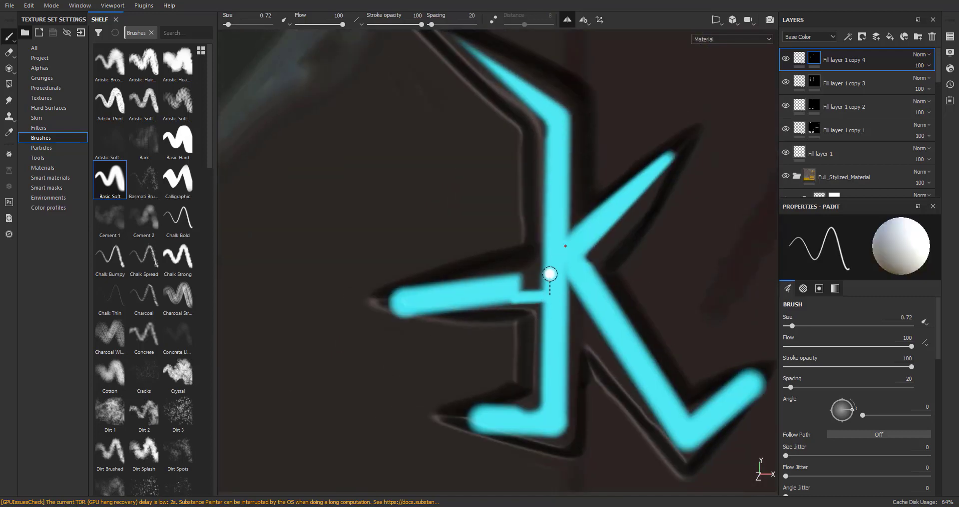
shift+click(508, 300)
key(x)
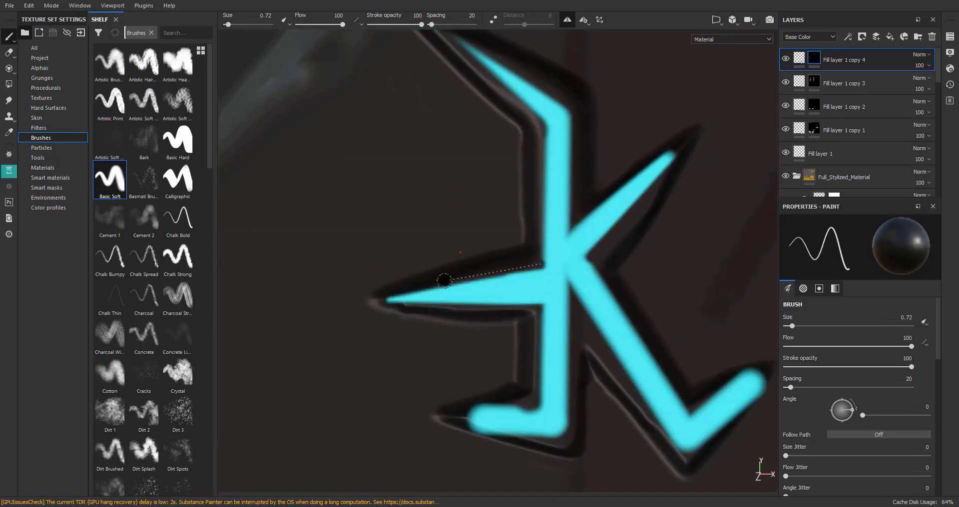
shift+click(334, 299)
- Sharpen the top rune's bottom-left hook and trim the right edge of its vertical stroke
mouse_move(589, 344)
alt+right_down()
mouse_move(535, 303)
mouse_move(504, 250)
alt+right_up()
key(x)
drag(549, 161, 494, 225)
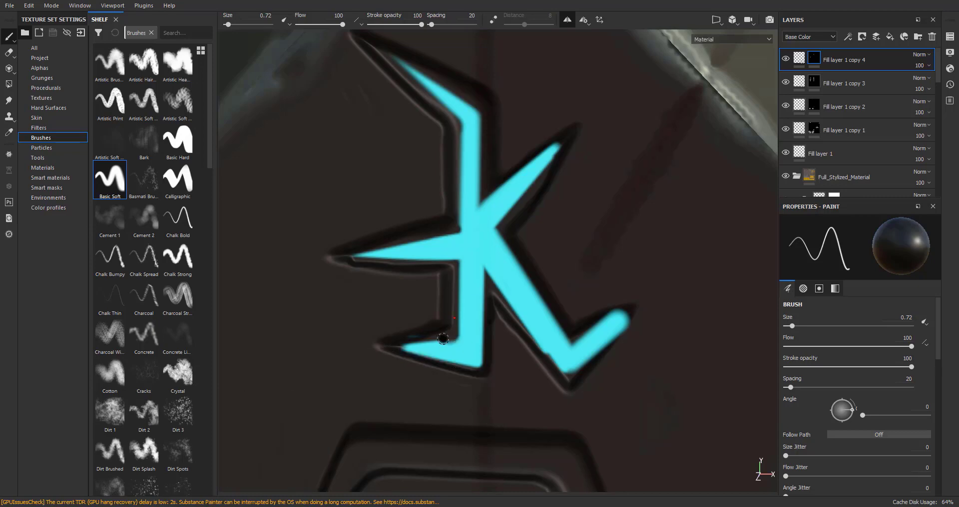
click(483, 268)
shift+click(485, 374)
- Sharpen the lower corner of the top rune's right leg and taper its upturned end to a point
click(483, 270)
shift+click(573, 390)
shift+click(630, 319)
shift+click(578, 335)
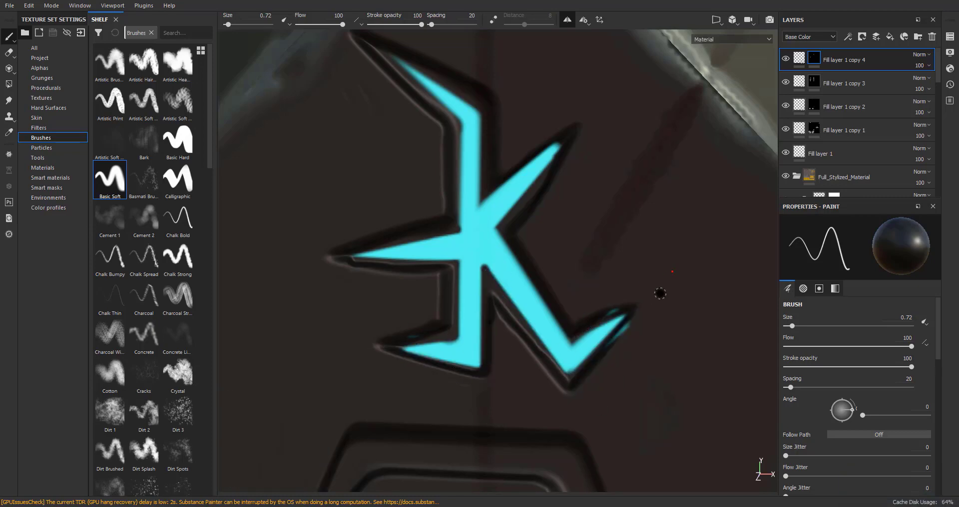
shift+click(635, 311)
drag(637, 322, 603, 355)
- Fill the middle rune's engraved zigzag with cyan straight strokes using a 1.09 brush
mouse_move(608, 376)
alt+right_down()
mouse_move(406, 287)
mouse_move(597, 267)
mouse_move(564, 250)
alt+right_up()
ctrl+right_drag(419, 199, 427, 200)
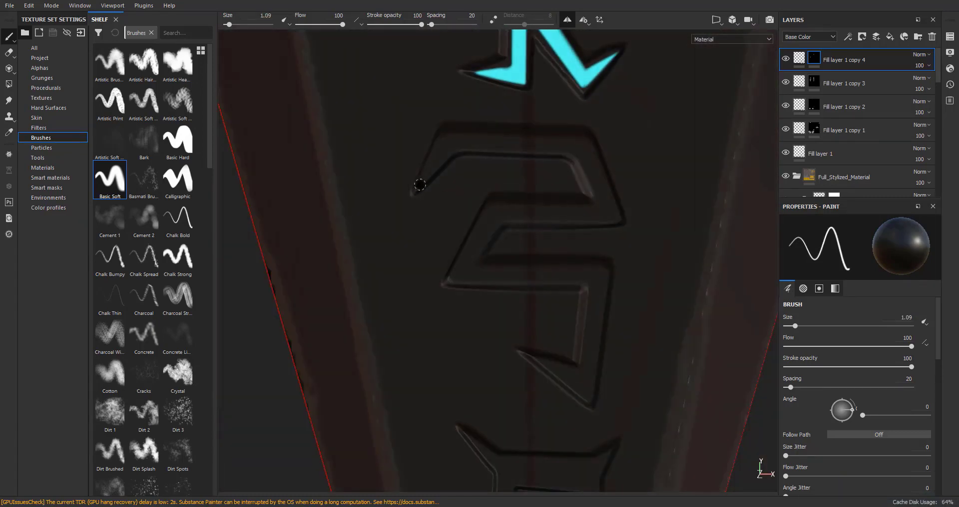
key(x)
click(419, 185)
shift+click(451, 143)
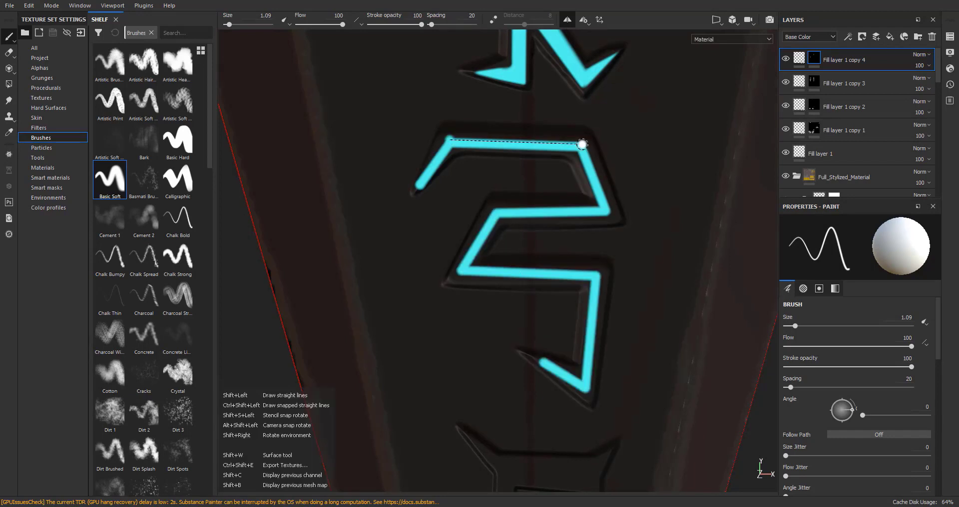
shift+click(582, 144)
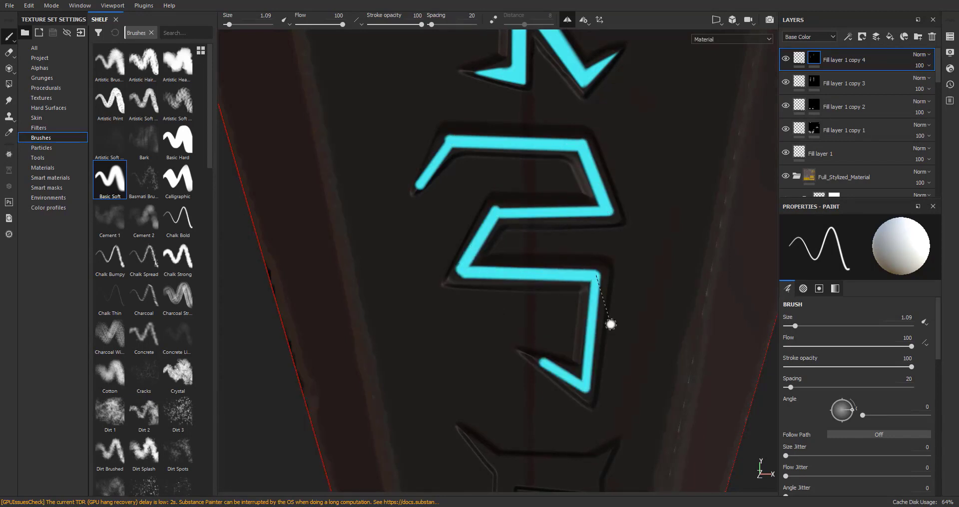
- Taper the upper-left end of the middle rune and sharpen its corners and outer edges with a 0.55 brush
alt+right_drag(424, 145, 345, 117)
key(x)
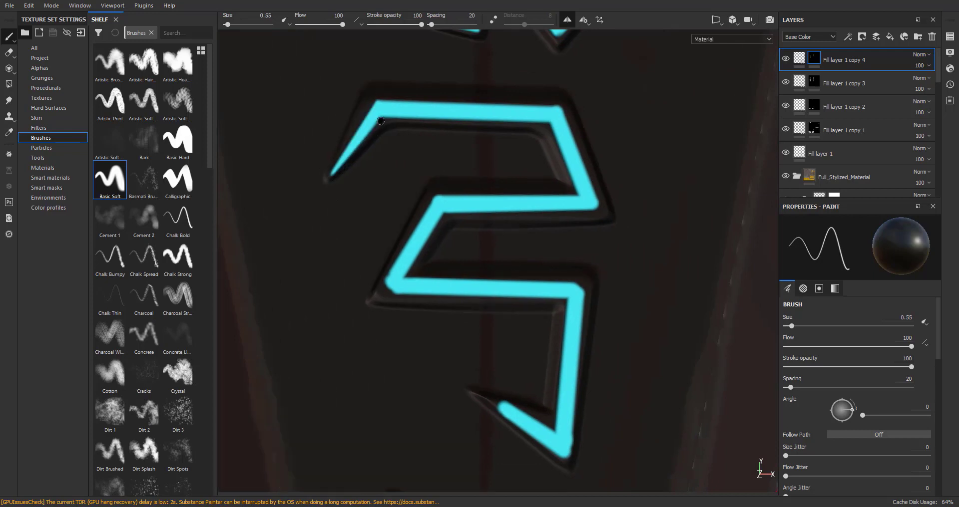
shift+click(549, 123)
shift+click(566, 104)
shift+click(603, 210)
shift+click(445, 217)
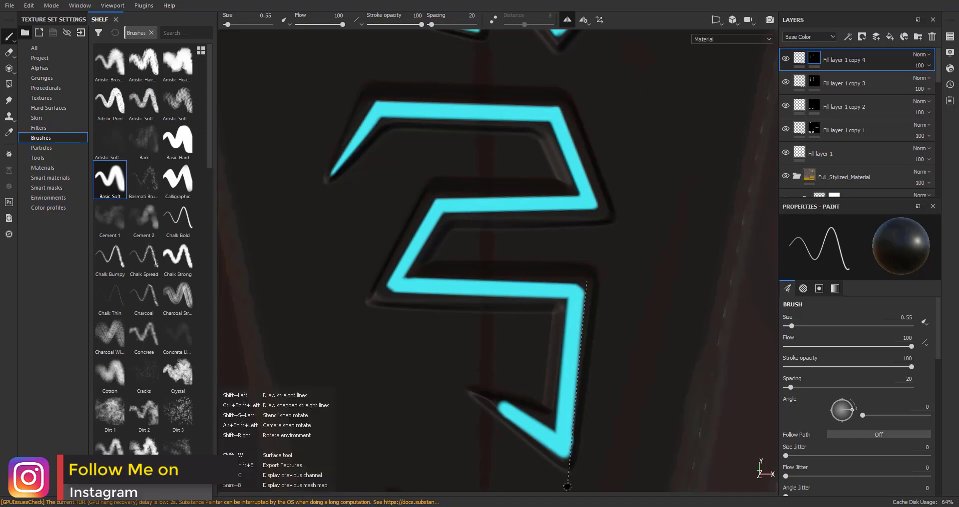
shift+click(567, 486)
- Fill the lowest rune's frame, inner prongs, bottom hook and upper horns with cyan using a 1.81 brush
scroll(497, 398, down, 3)
alt+middle_drag(505, 399, 446, 177)
ctrl+right_drag(475, 321, 492, 321)
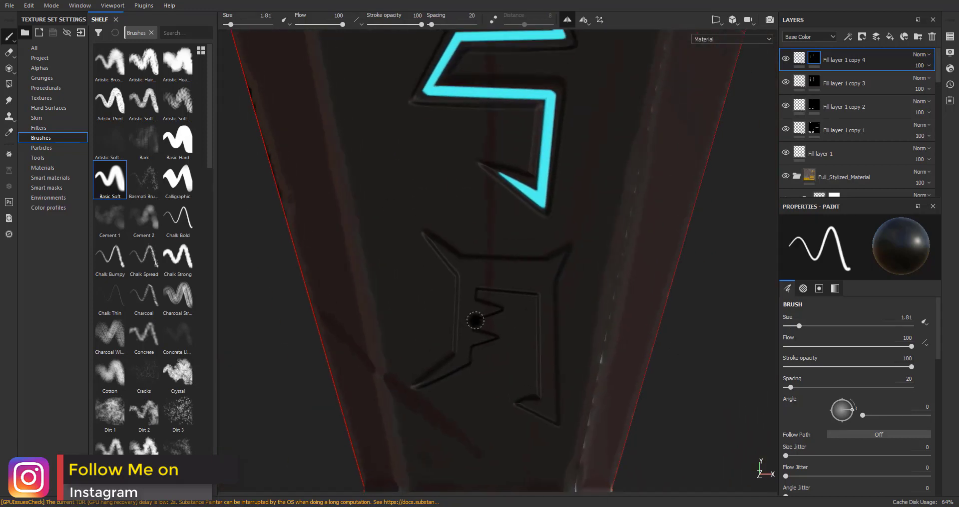
scroll(470, 299, up, 1)
key(x)
shift+click(479, 266)
shift+click(471, 363)
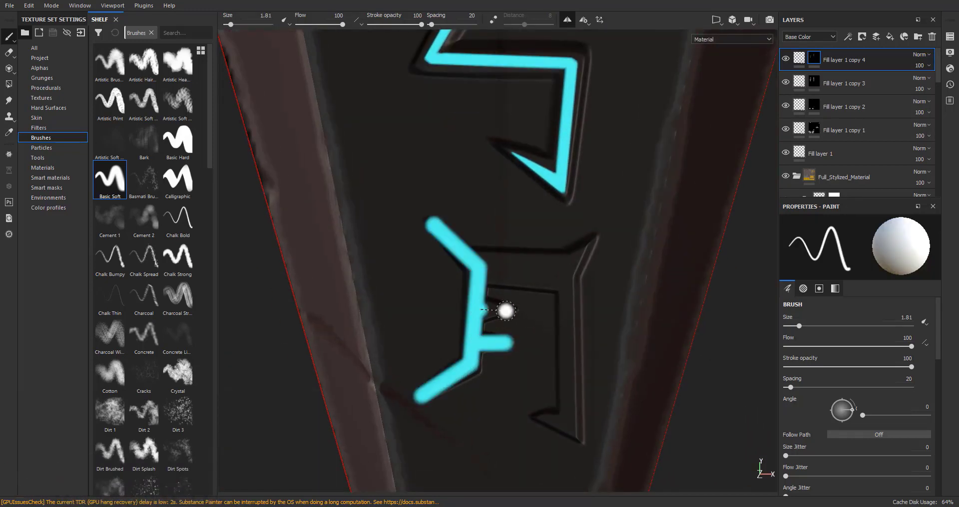
shift+click(566, 279)
shift+click(571, 425)
shift+click(538, 412)
click(572, 266)
shift+click(603, 236)
- Taper both cyan upper horns of the lowest rune to points
key(x)
click(584, 273)
shift+click(610, 218)
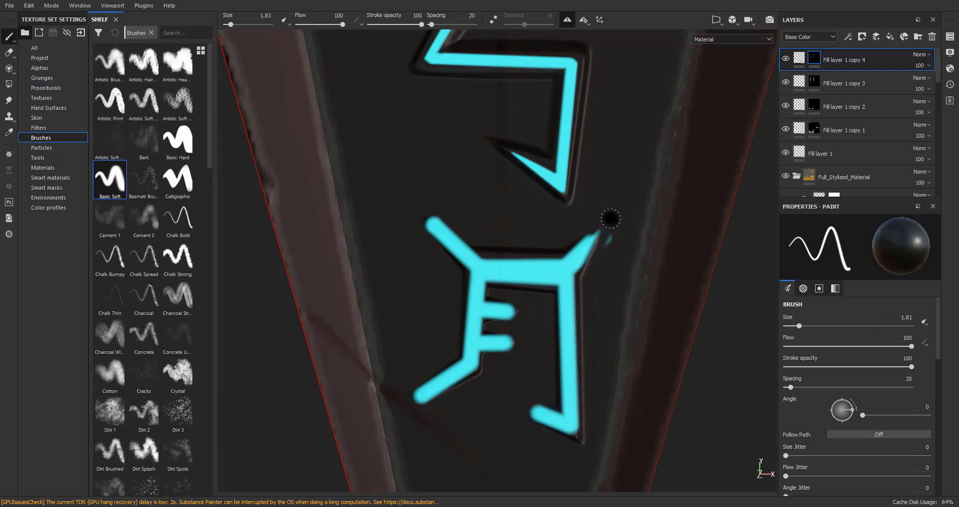
shift+click(597, 227)
shift+click(563, 248)
click(470, 239)
shift+click(410, 208)
click(458, 275)
shift+click(428, 235)
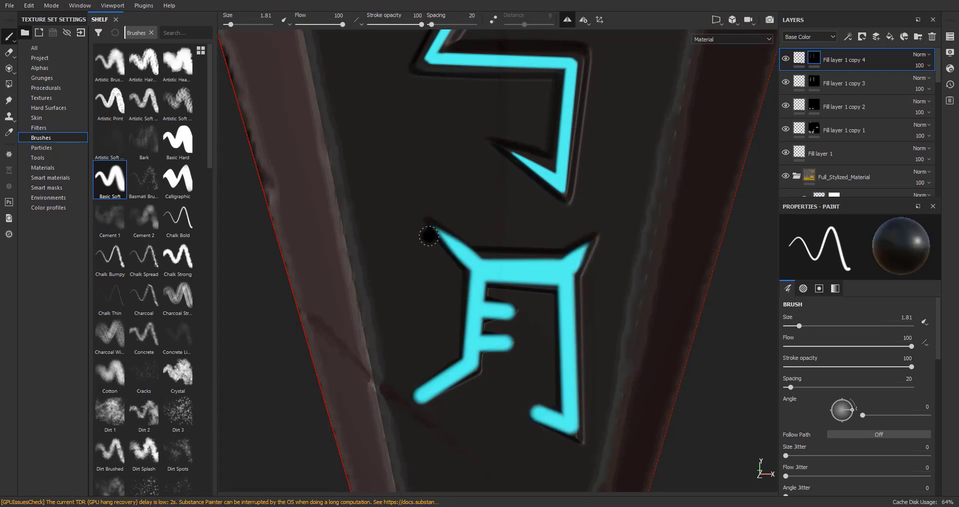
- Trim the lowest rune's crossbar and narrow its inner prongs and lower-left end with a 0.71 brush
scroll(498, 260, up, 1)
ctrl+right_drag(498, 260, 484, 260)
alt+middle_drag(483, 260, 478, 262)
click(543, 265)
shift+click(439, 265)
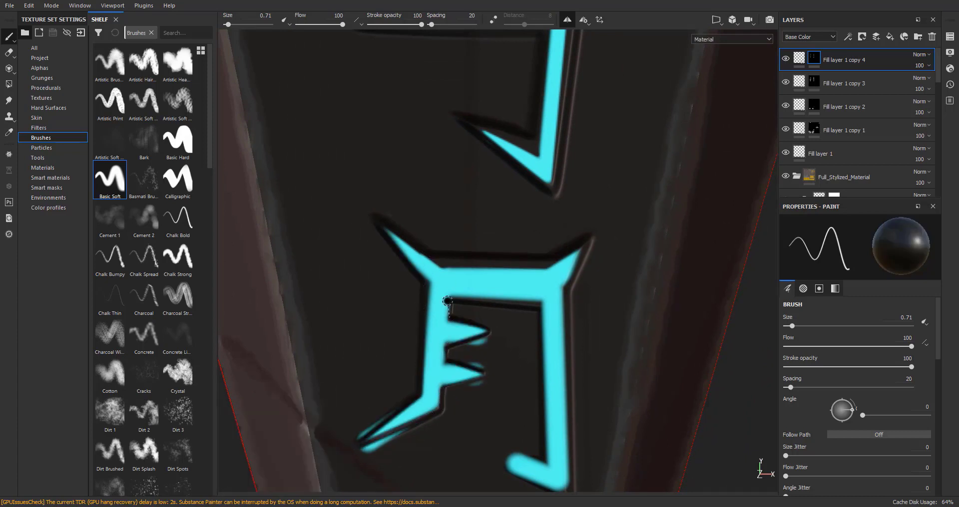
- Trim both edges of the lowest rune's right-hand stroke and shape its bottom hook
shift+click(547, 466)
shift+click(508, 465)
alt+middle_drag(509, 465, 464, 339)
shift+click(534, 374)
shift+click(519, 174)
shift+click(535, 134)
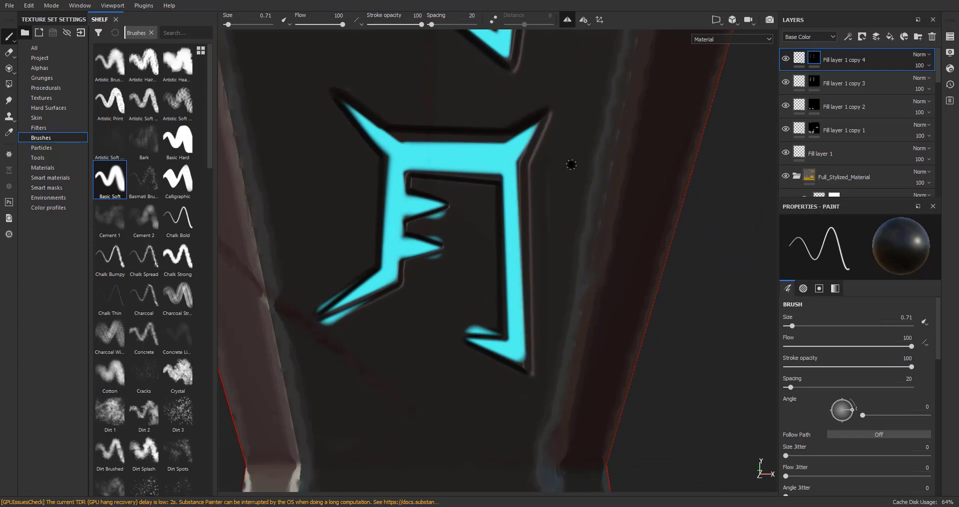
- Clean the leftover cyan from the lower-left end and bottom hook of the lowest rune
scroll(369, 294, up, 1)
drag(358, 302, 325, 313)
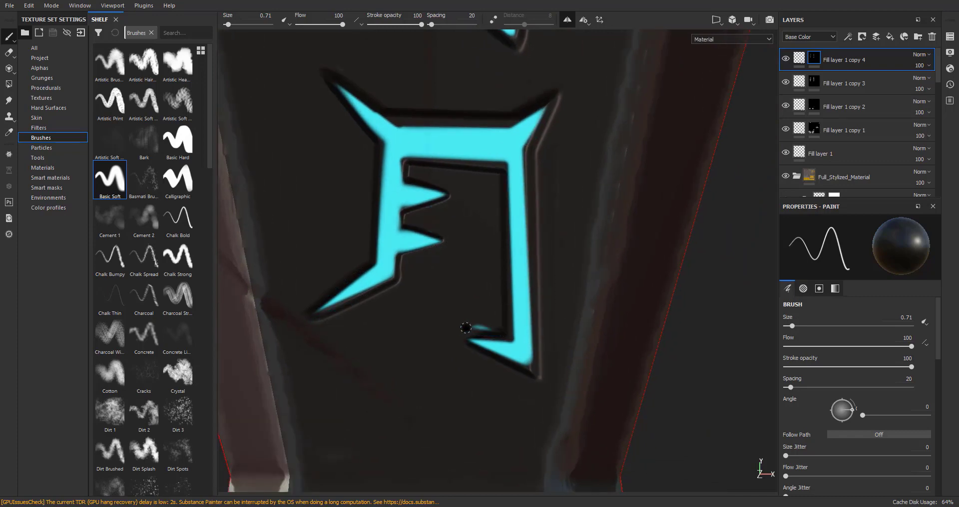
drag(465, 328, 490, 330)
- Set the Occlusion layer's fill color to a dark red of about 0.051, 0.019, 0.019
scroll(511, 349, down, 8)
mouse_move(511, 374)
alt+mouse_down()
mouse_move(300, 336)
mouse_move(599, 298)
alt+mouse_up()
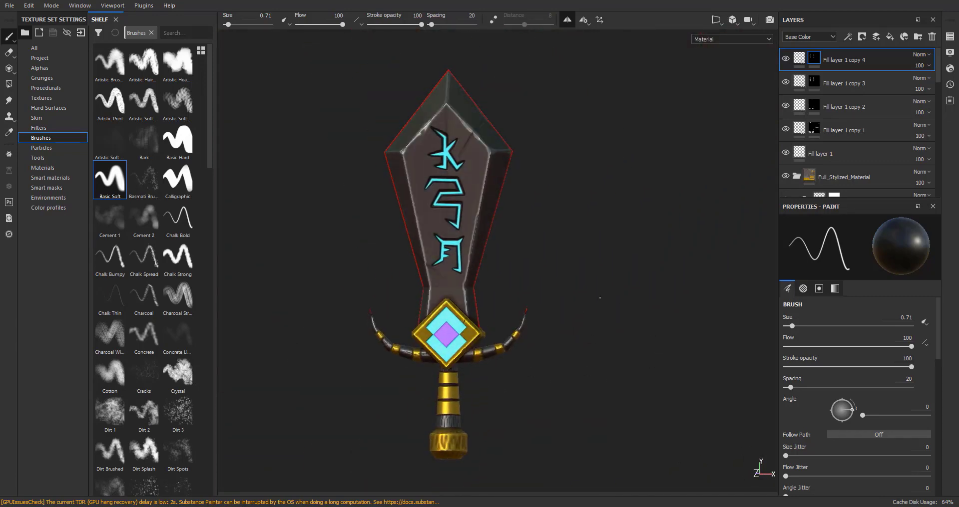
click(858, 150)
scroll(858, 151, down, 5)
alt+right_drag(569, 328, 629, 370)
alt+drag(630, 370, 594, 365)
click(867, 135)
click(841, 401)
drag(849, 360, 846, 360)
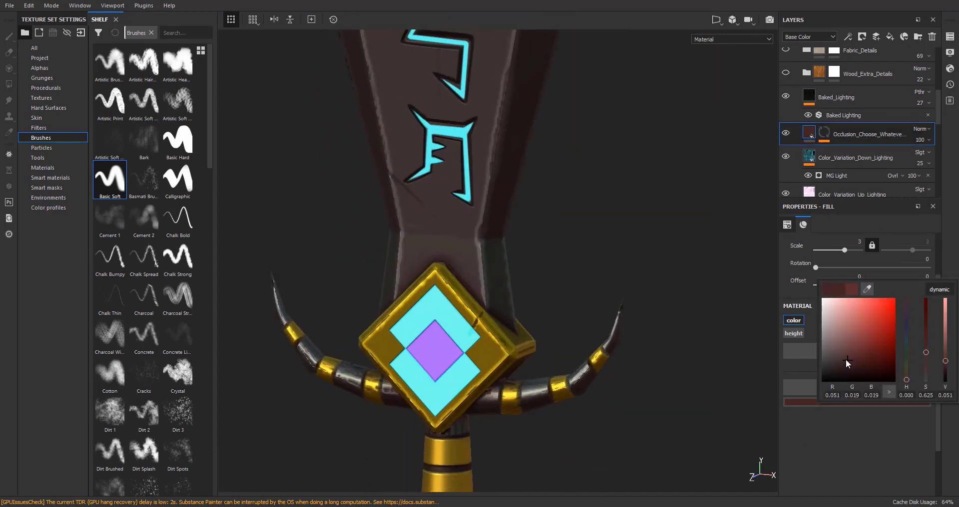
- Set the curvature contrast in the Cavity layer's MG Mask Editor to 0.26
scroll(859, 150, down, 4)
click(859, 173)
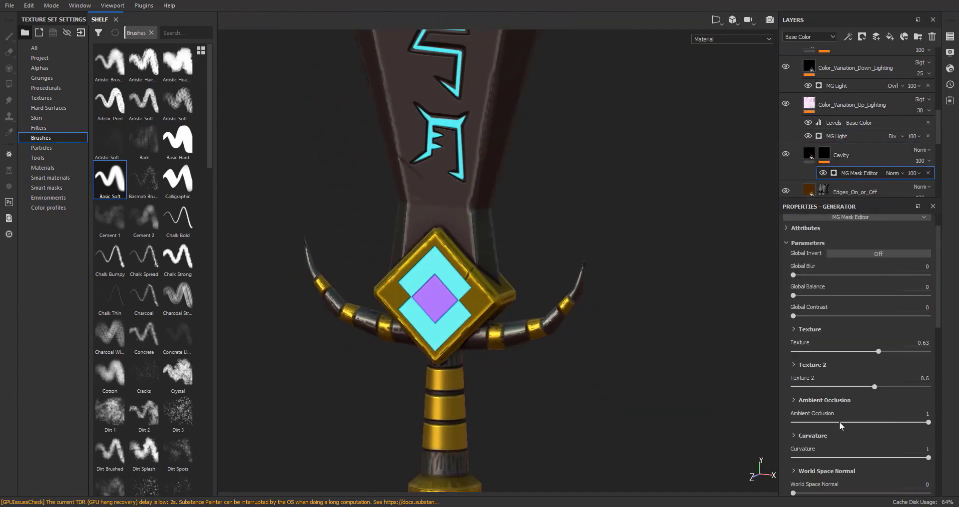
click(825, 436)
scroll(837, 412, down, 3)
scroll(843, 417, down, 2)
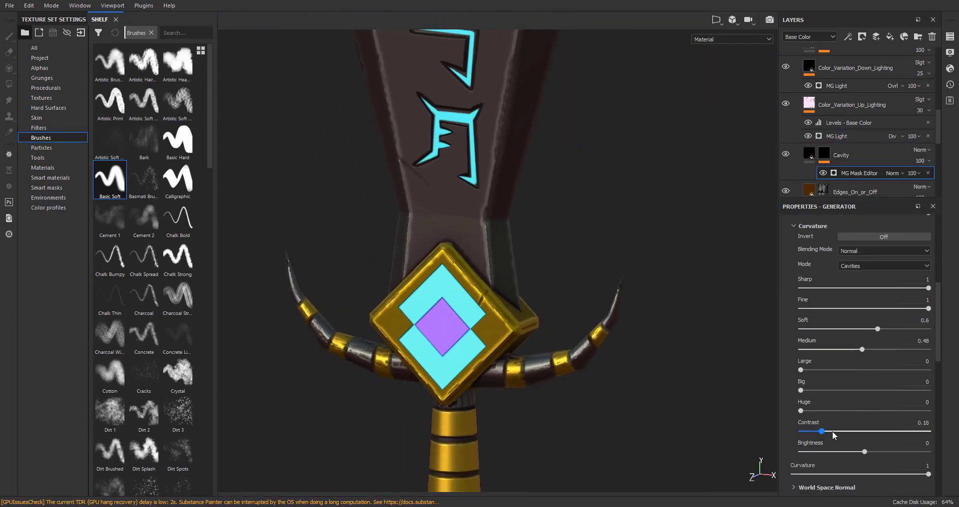
drag(832, 432, 833, 432)
scroll(565, 321, down, 6)
mouse_move(574, 320)
alt+mouse_down()
mouse_move(597, 314)
mouse_move(582, 310)
alt+mouse_up()
alt+right_drag(582, 310, 594, 277)
alt+middle_drag(593, 278, 575, 276)
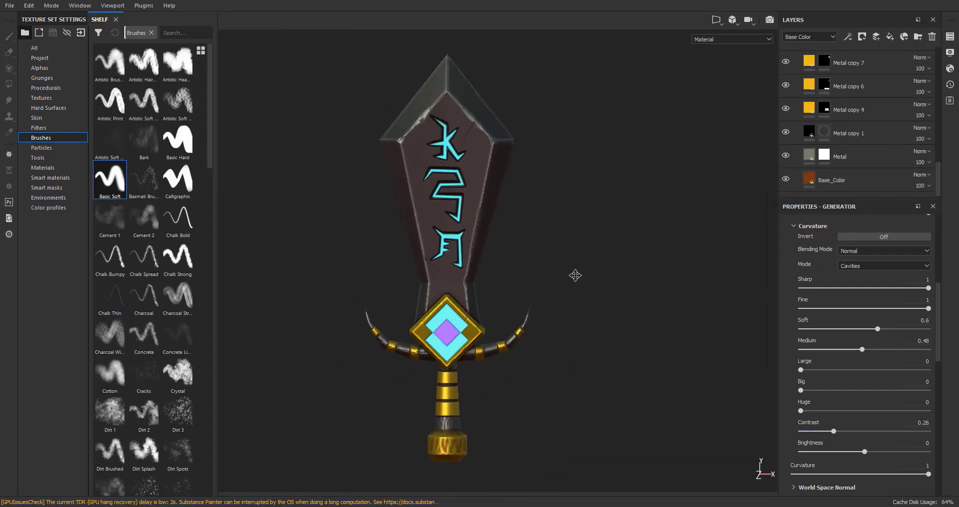